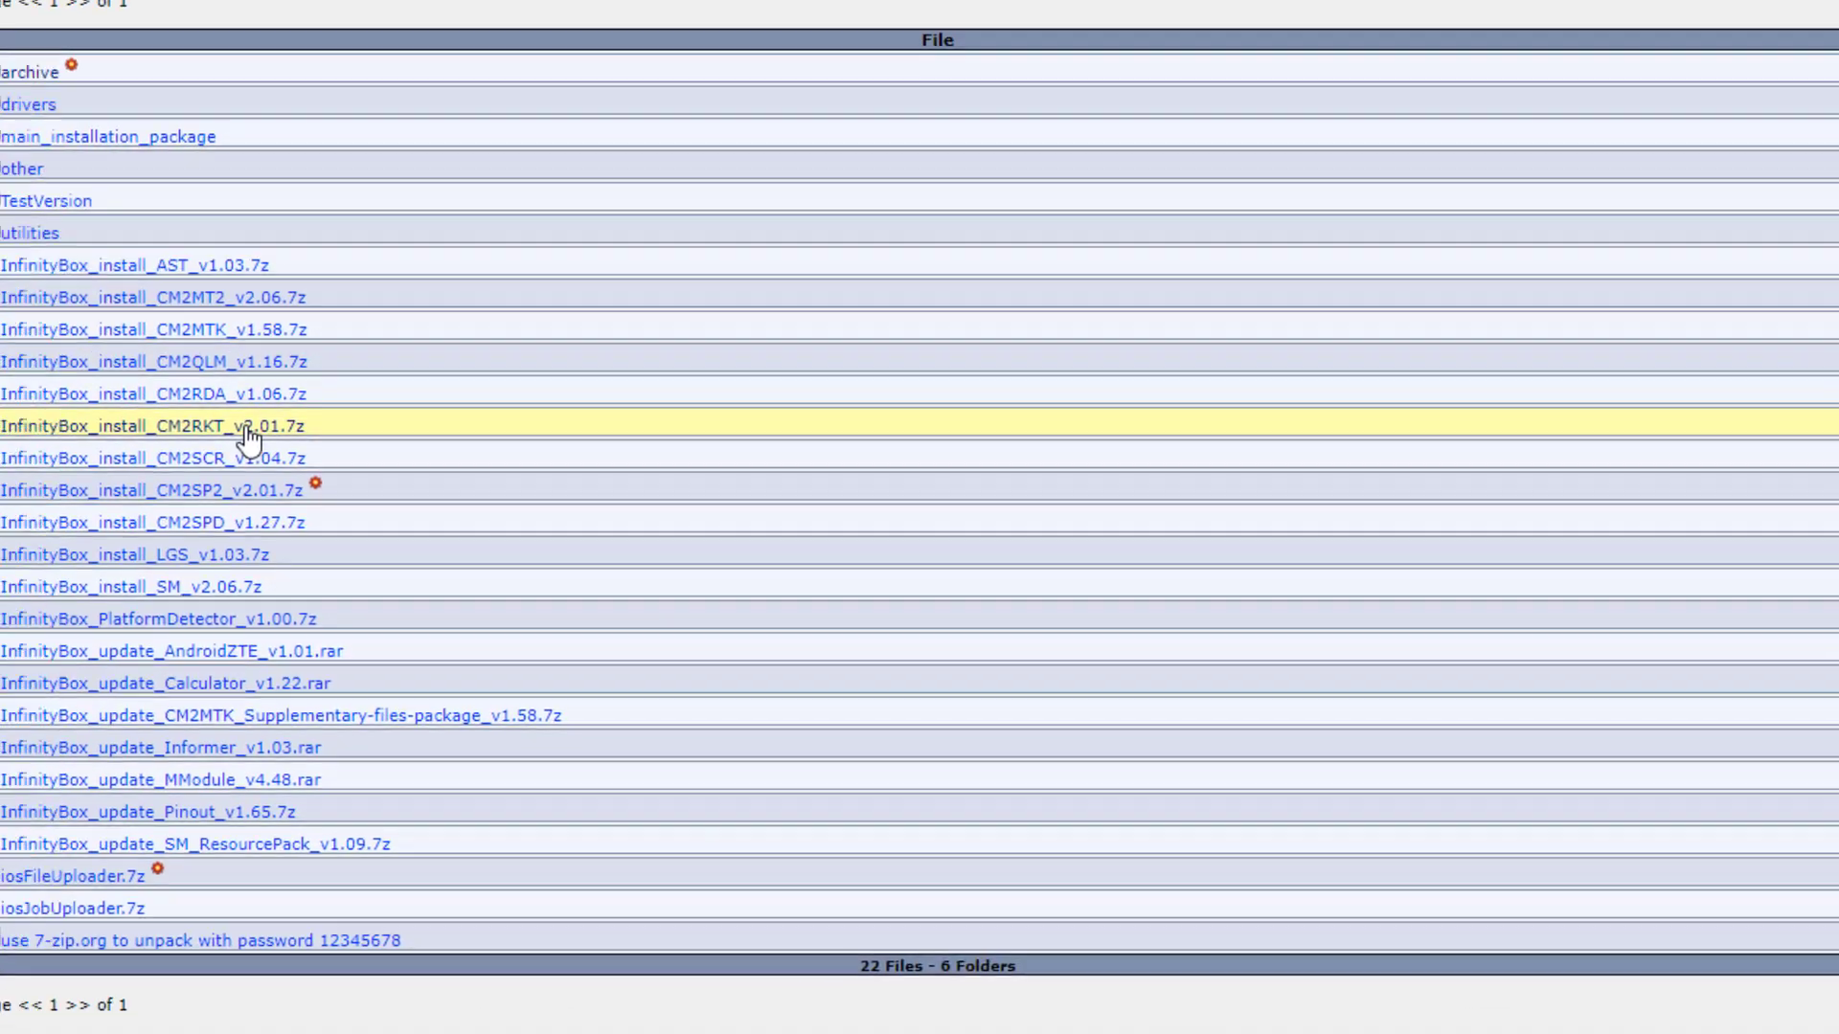
- Download InfinityBox_install_CM2RKT_v2.01.7z and, from the drivers folder, Drivers_Rockchip_Assistant_4.1.rar
left_click(359, 424)
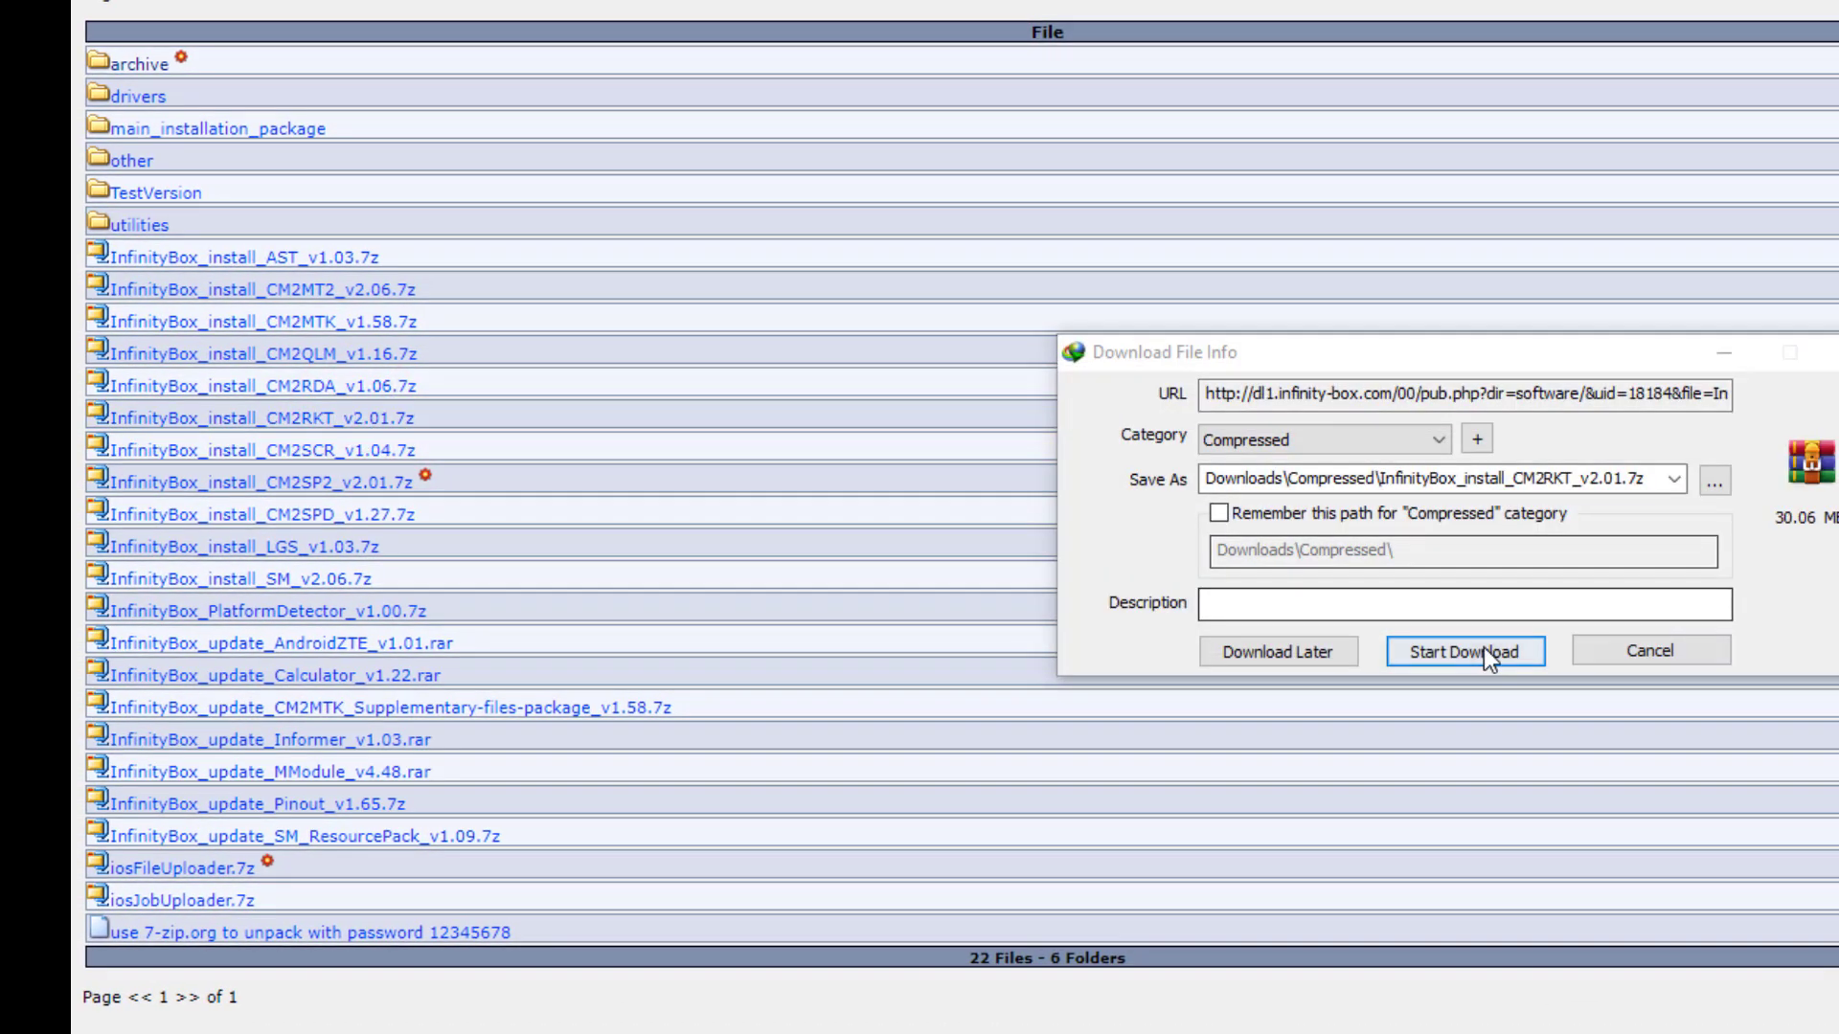
left_click(1470, 651)
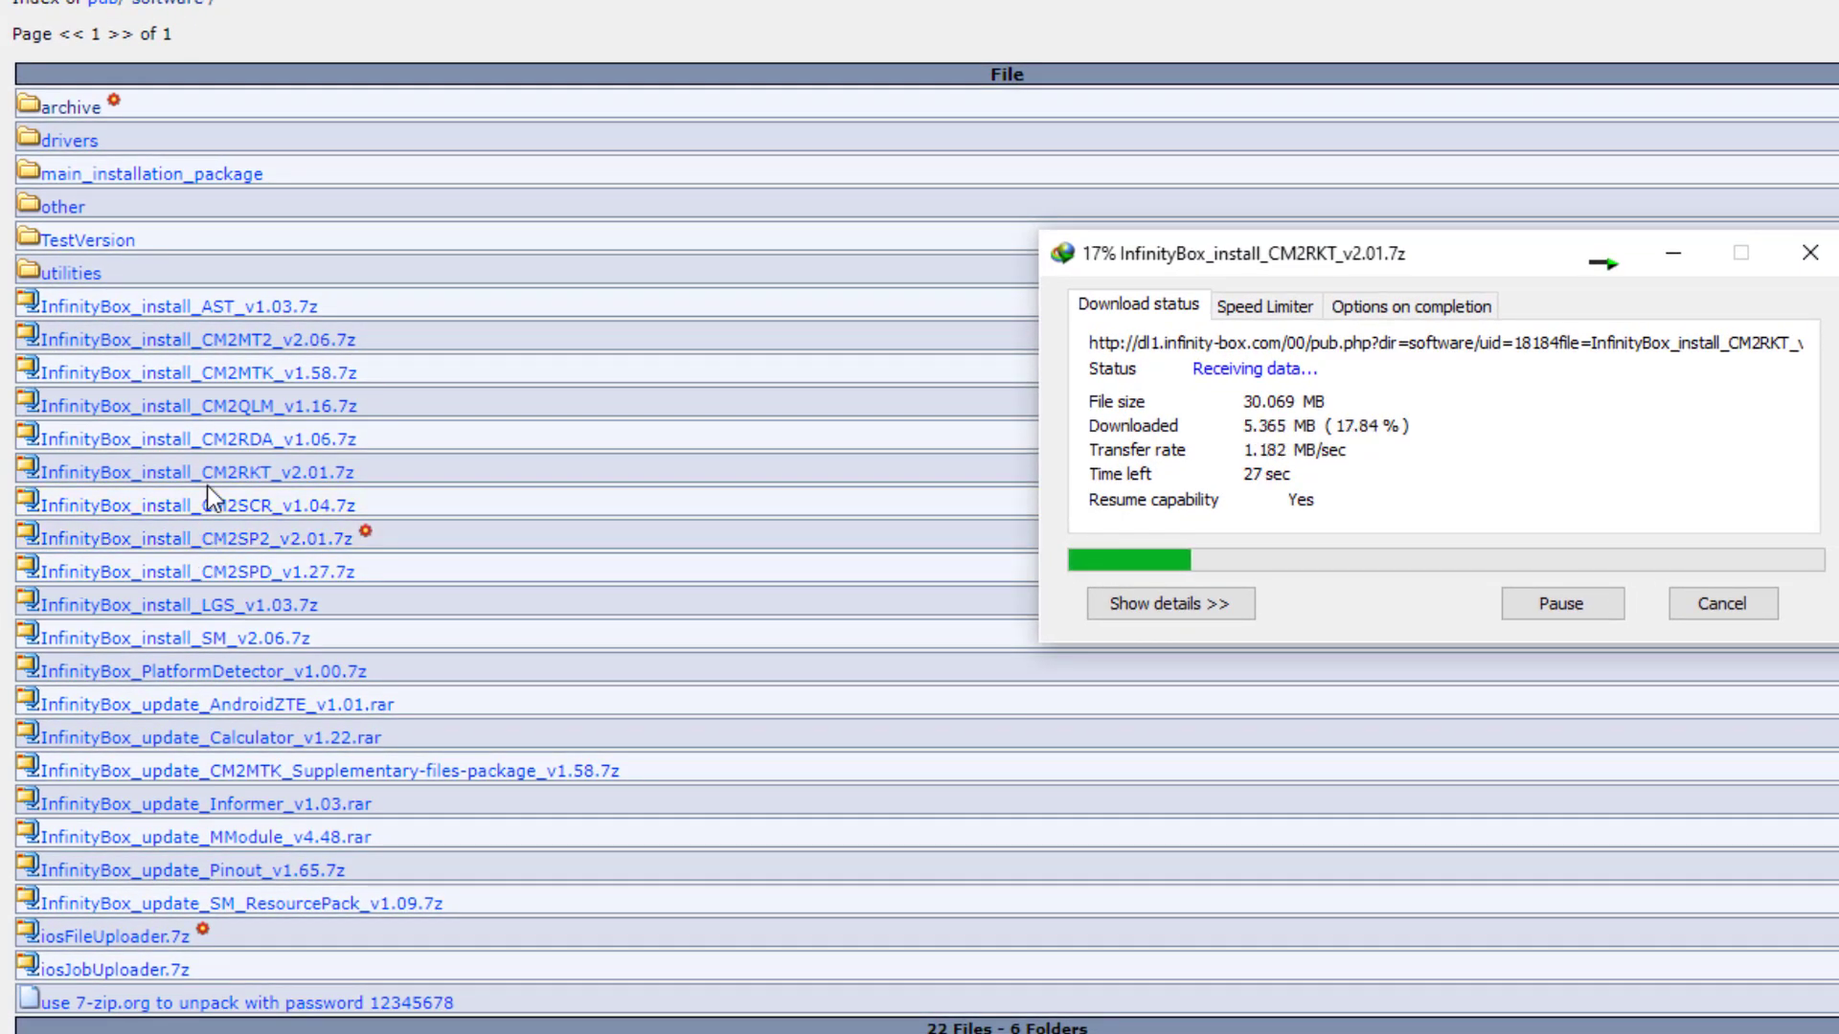
left_click(79, 136)
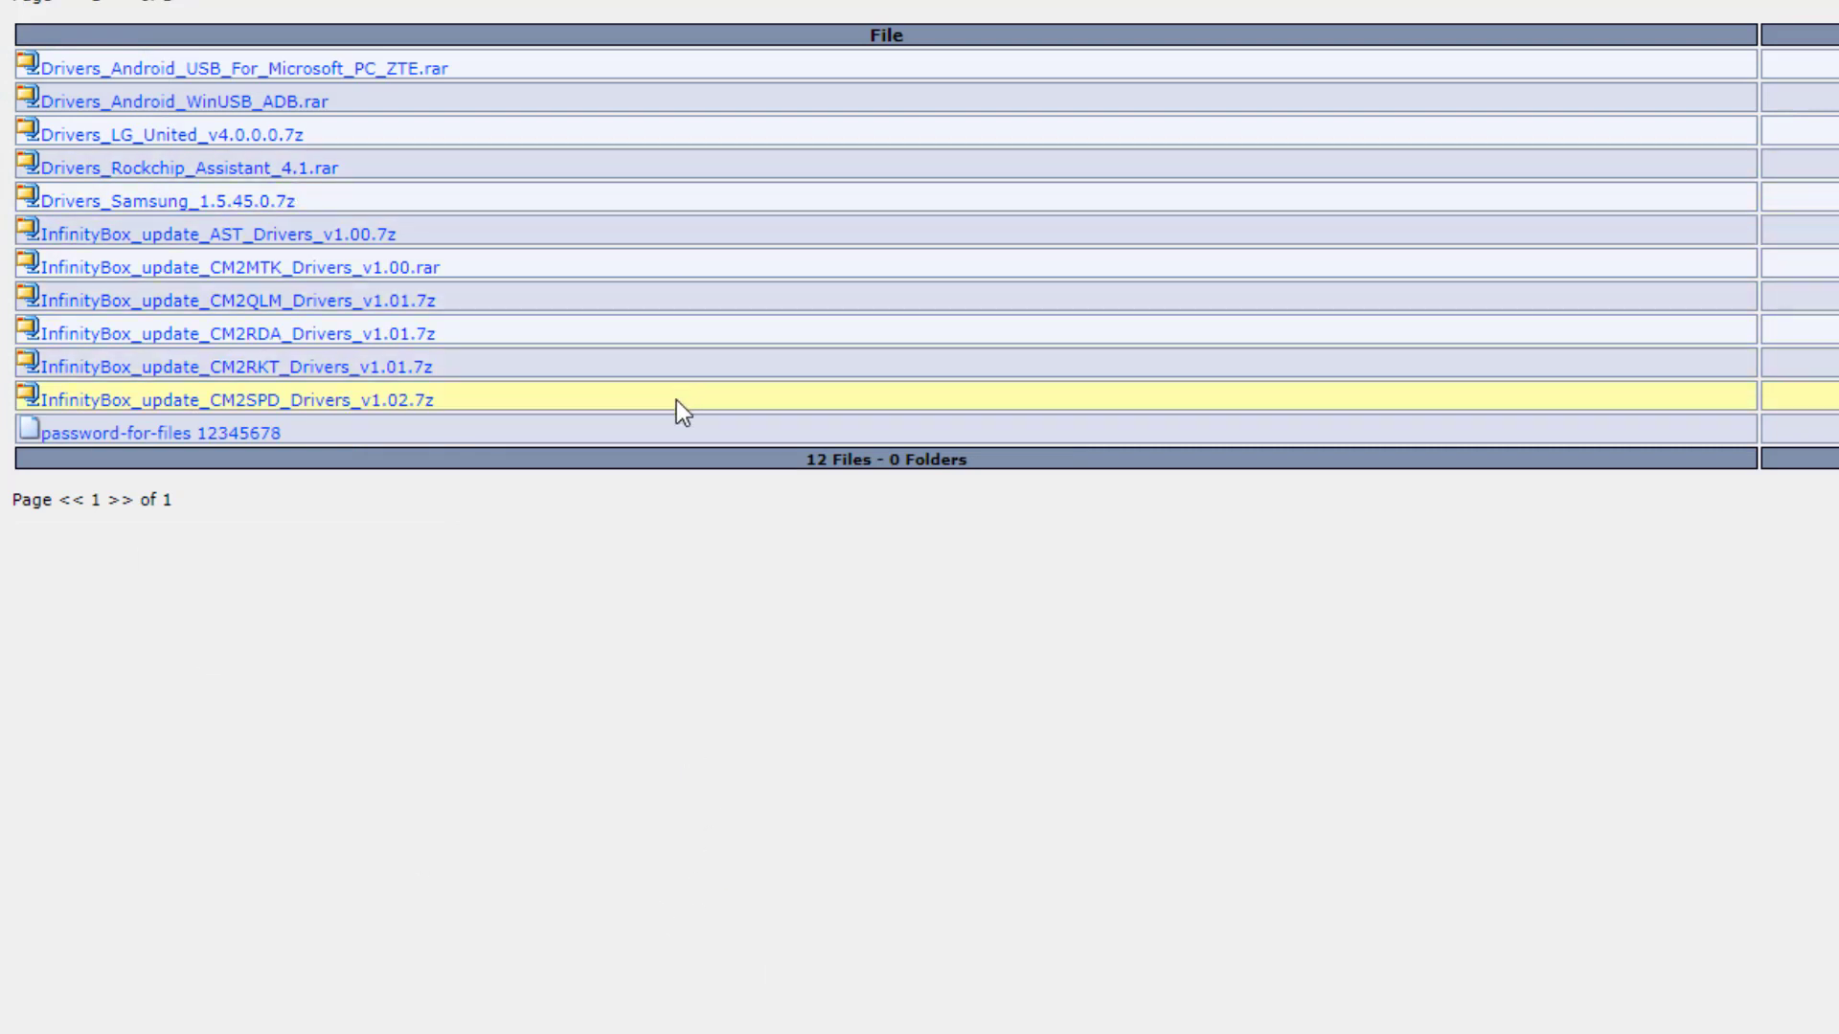
left_click(137, 173)
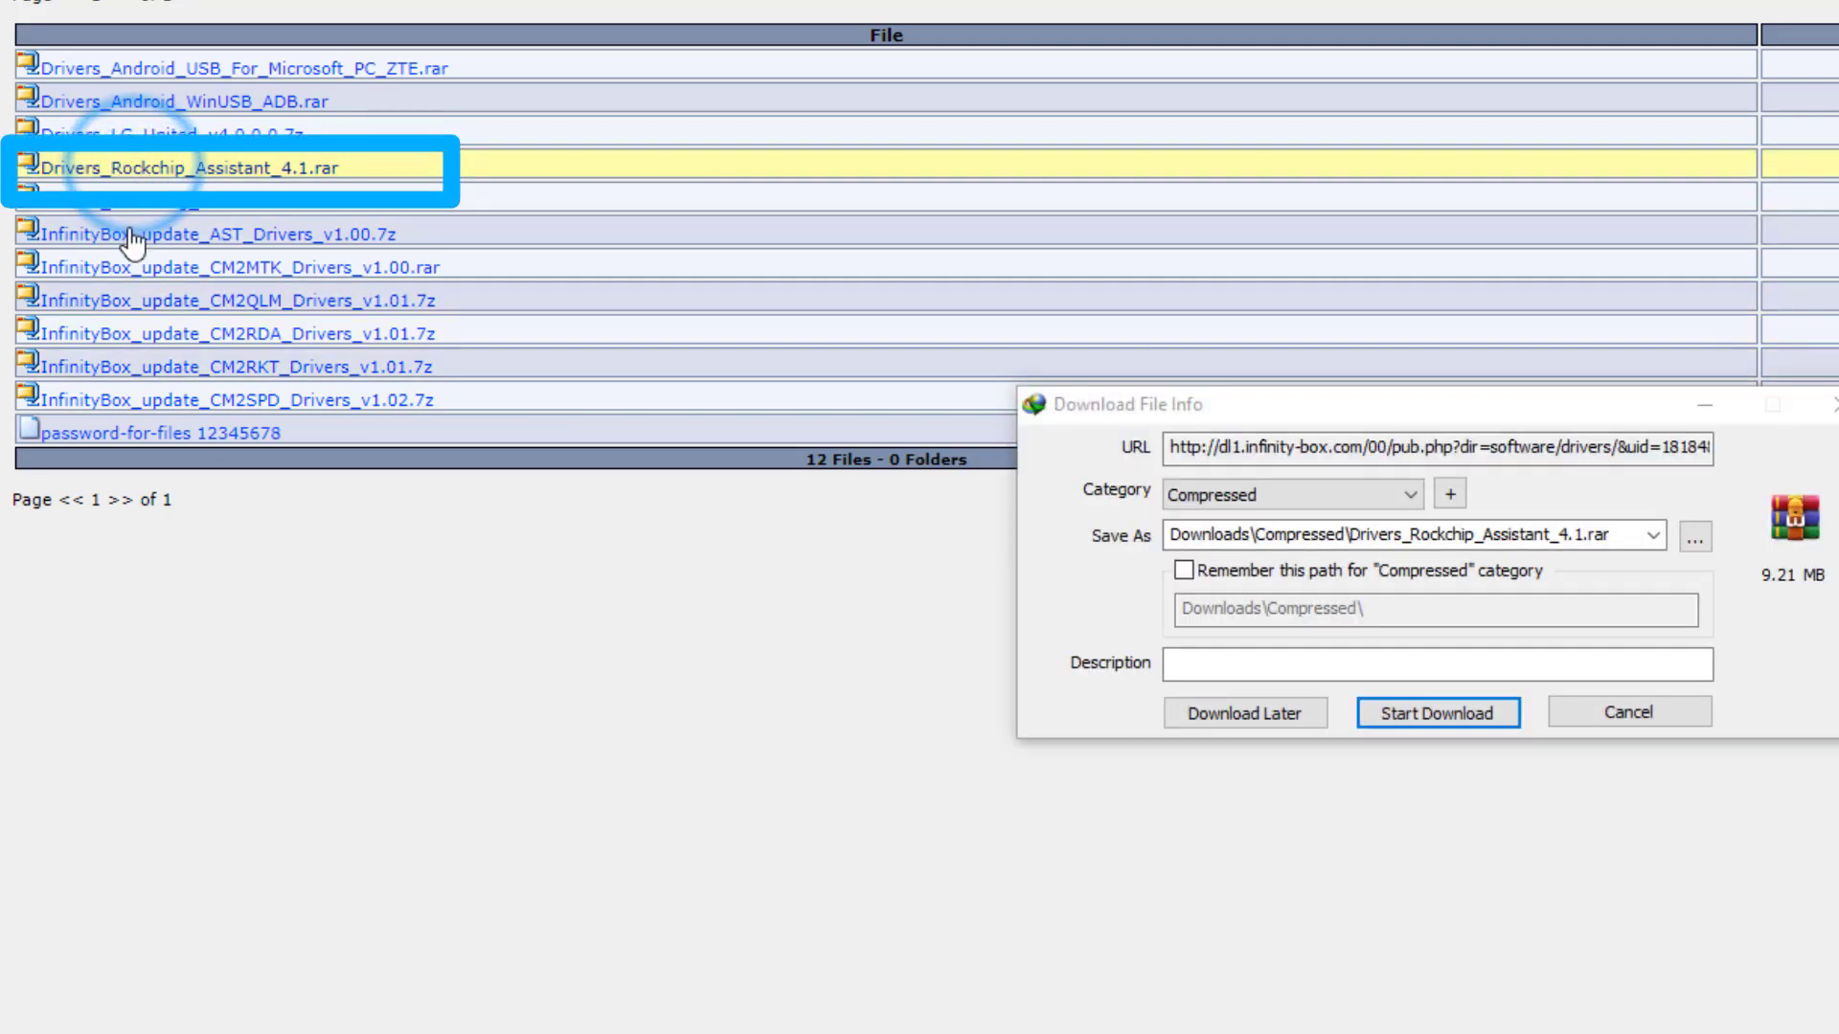
left_click(1463, 717)
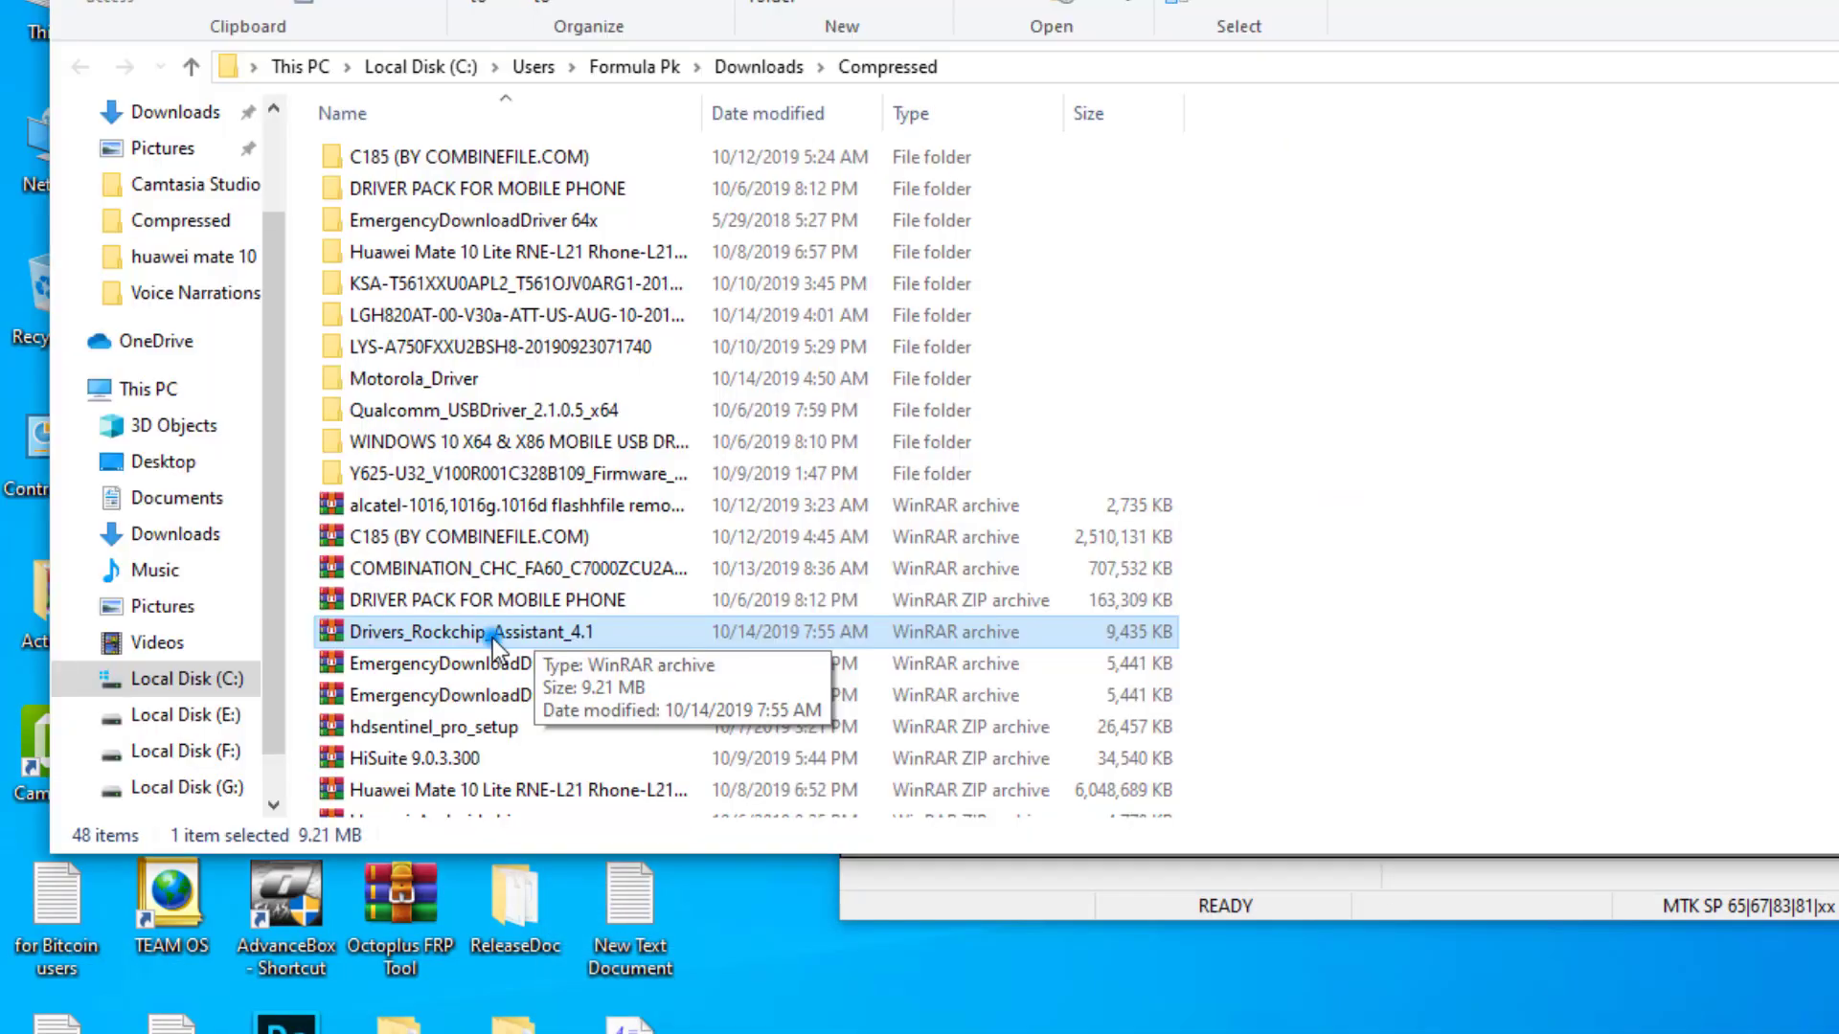
- Run DriverInstall.exe from the Drivers_Rockchip_Assistant_4.1 archive, install the RockUsb and Adb drivers, and close the archive and driver assistant
double_click(490, 634)
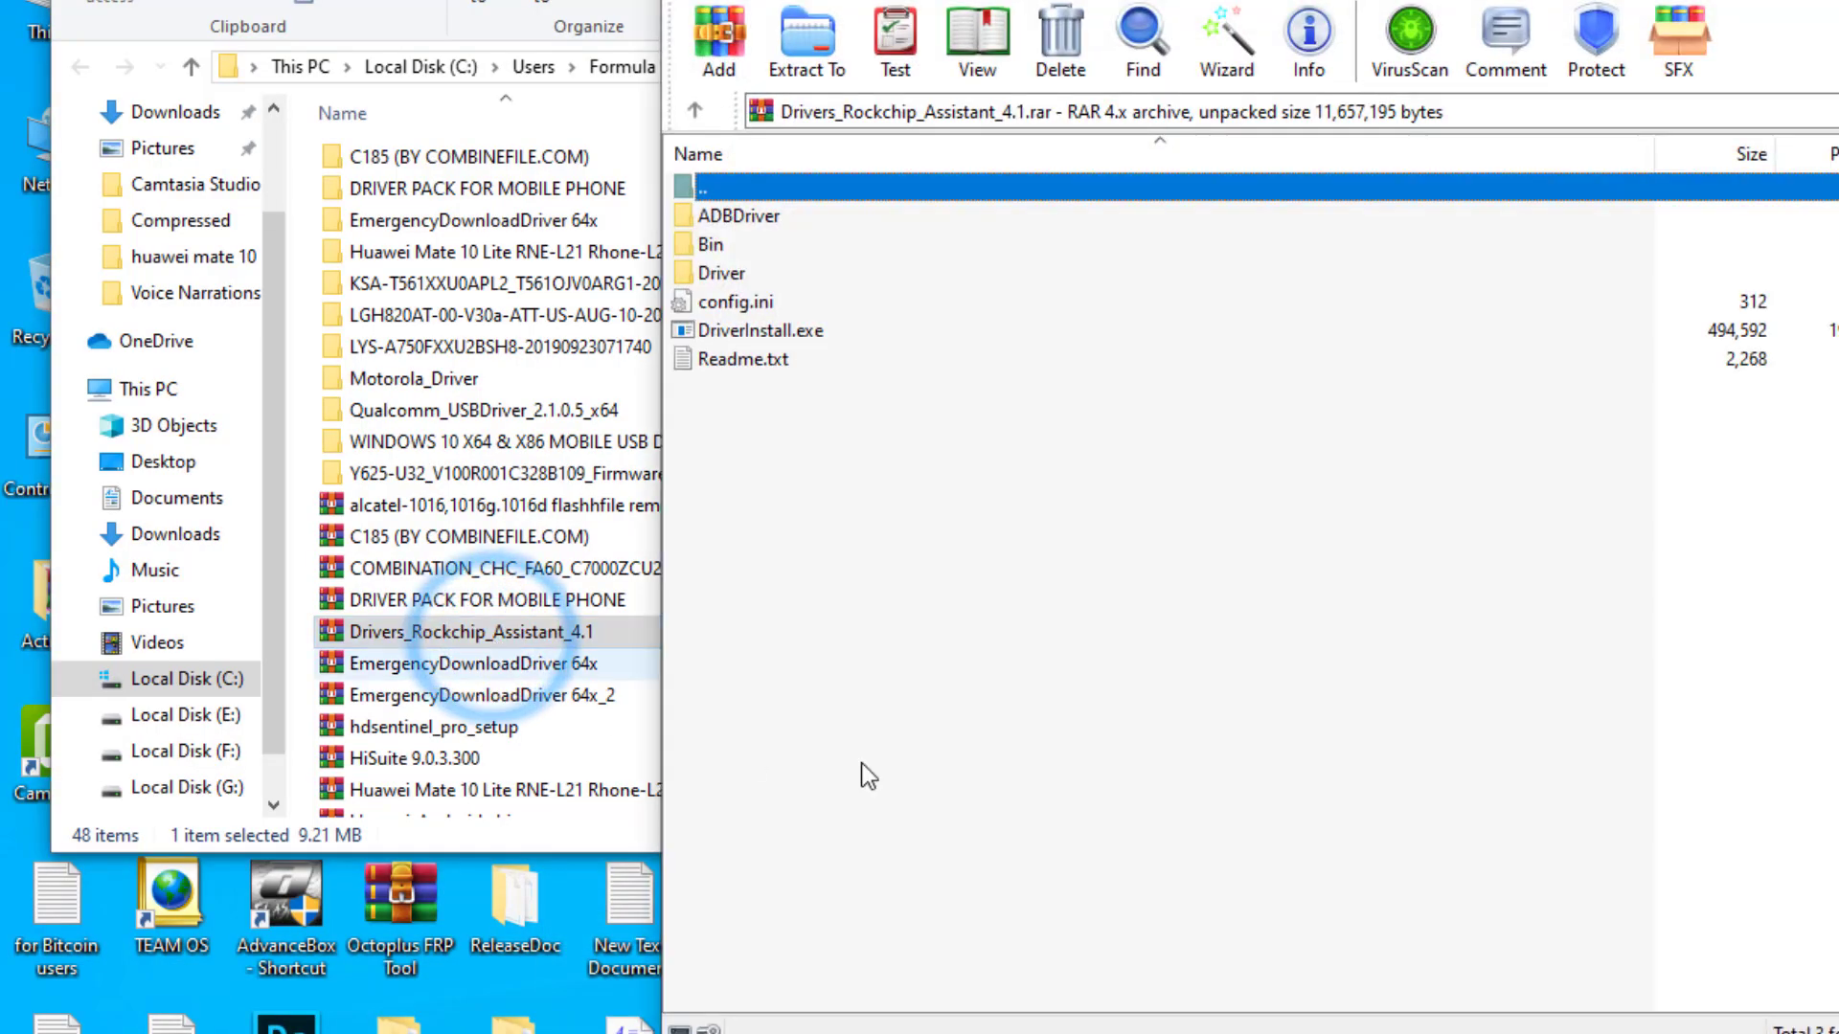
double_click(750, 331)
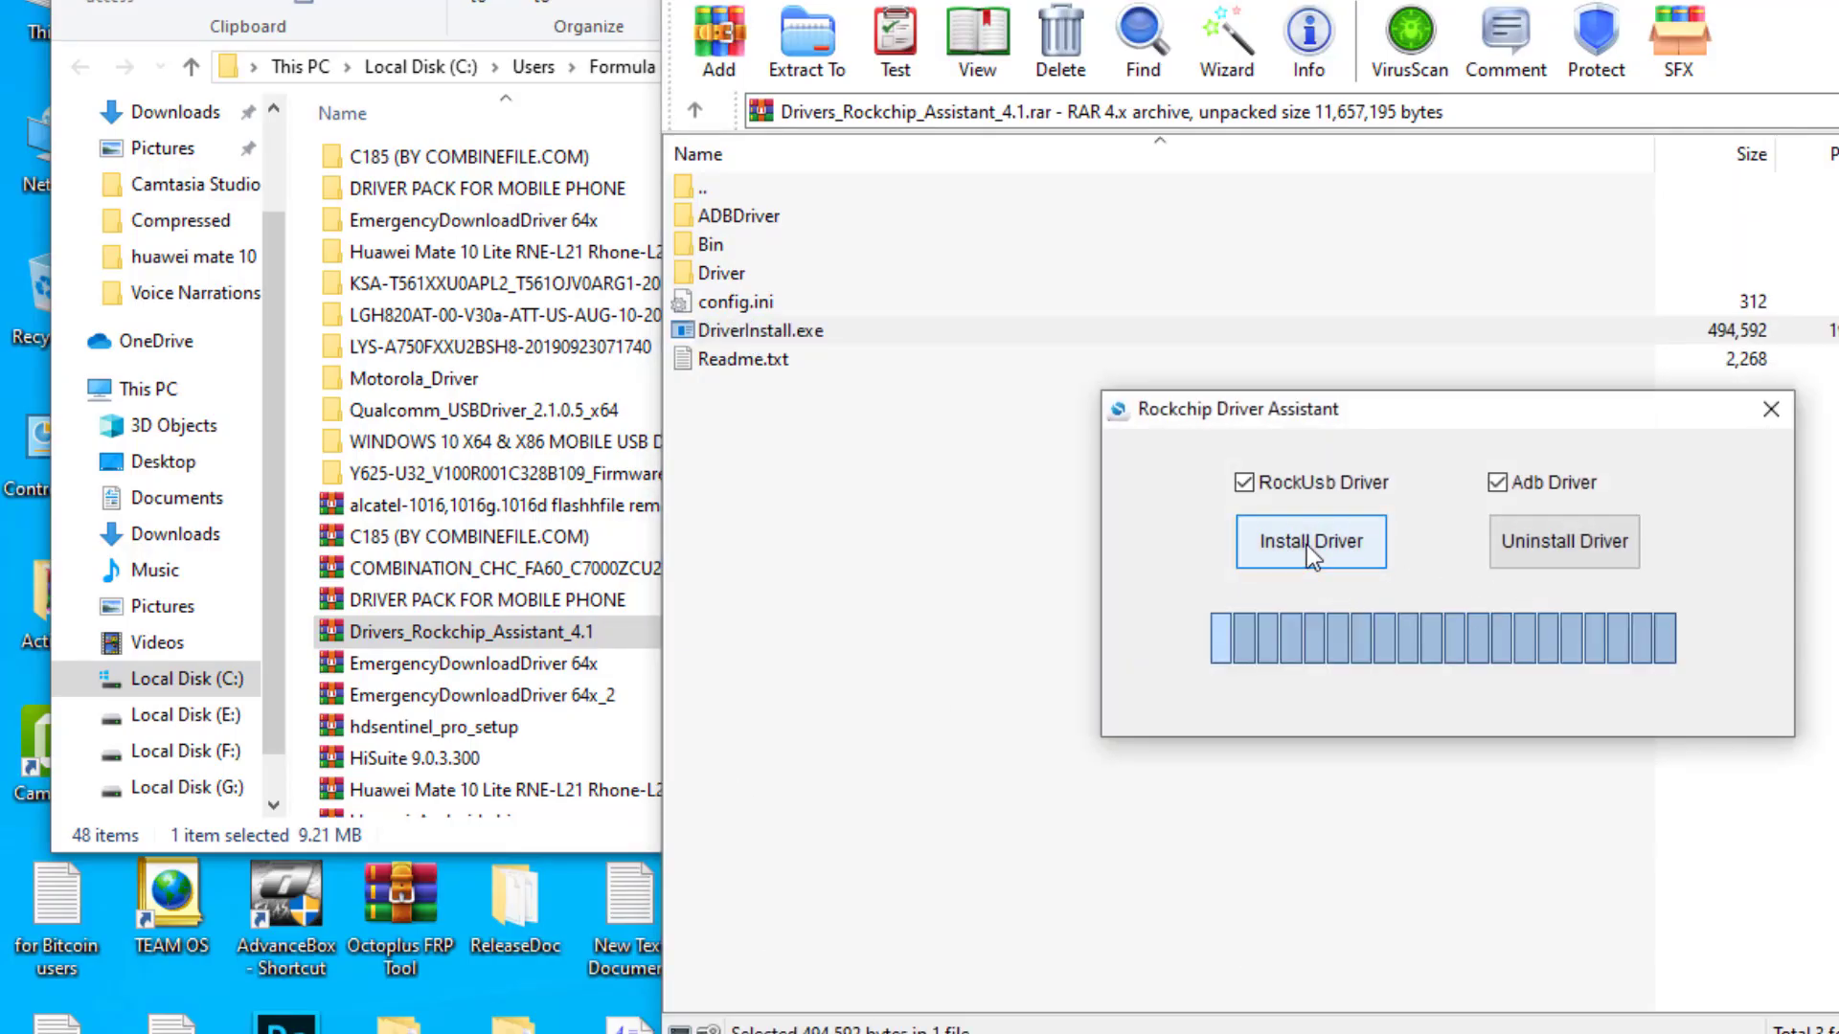
left_click(1307, 544)
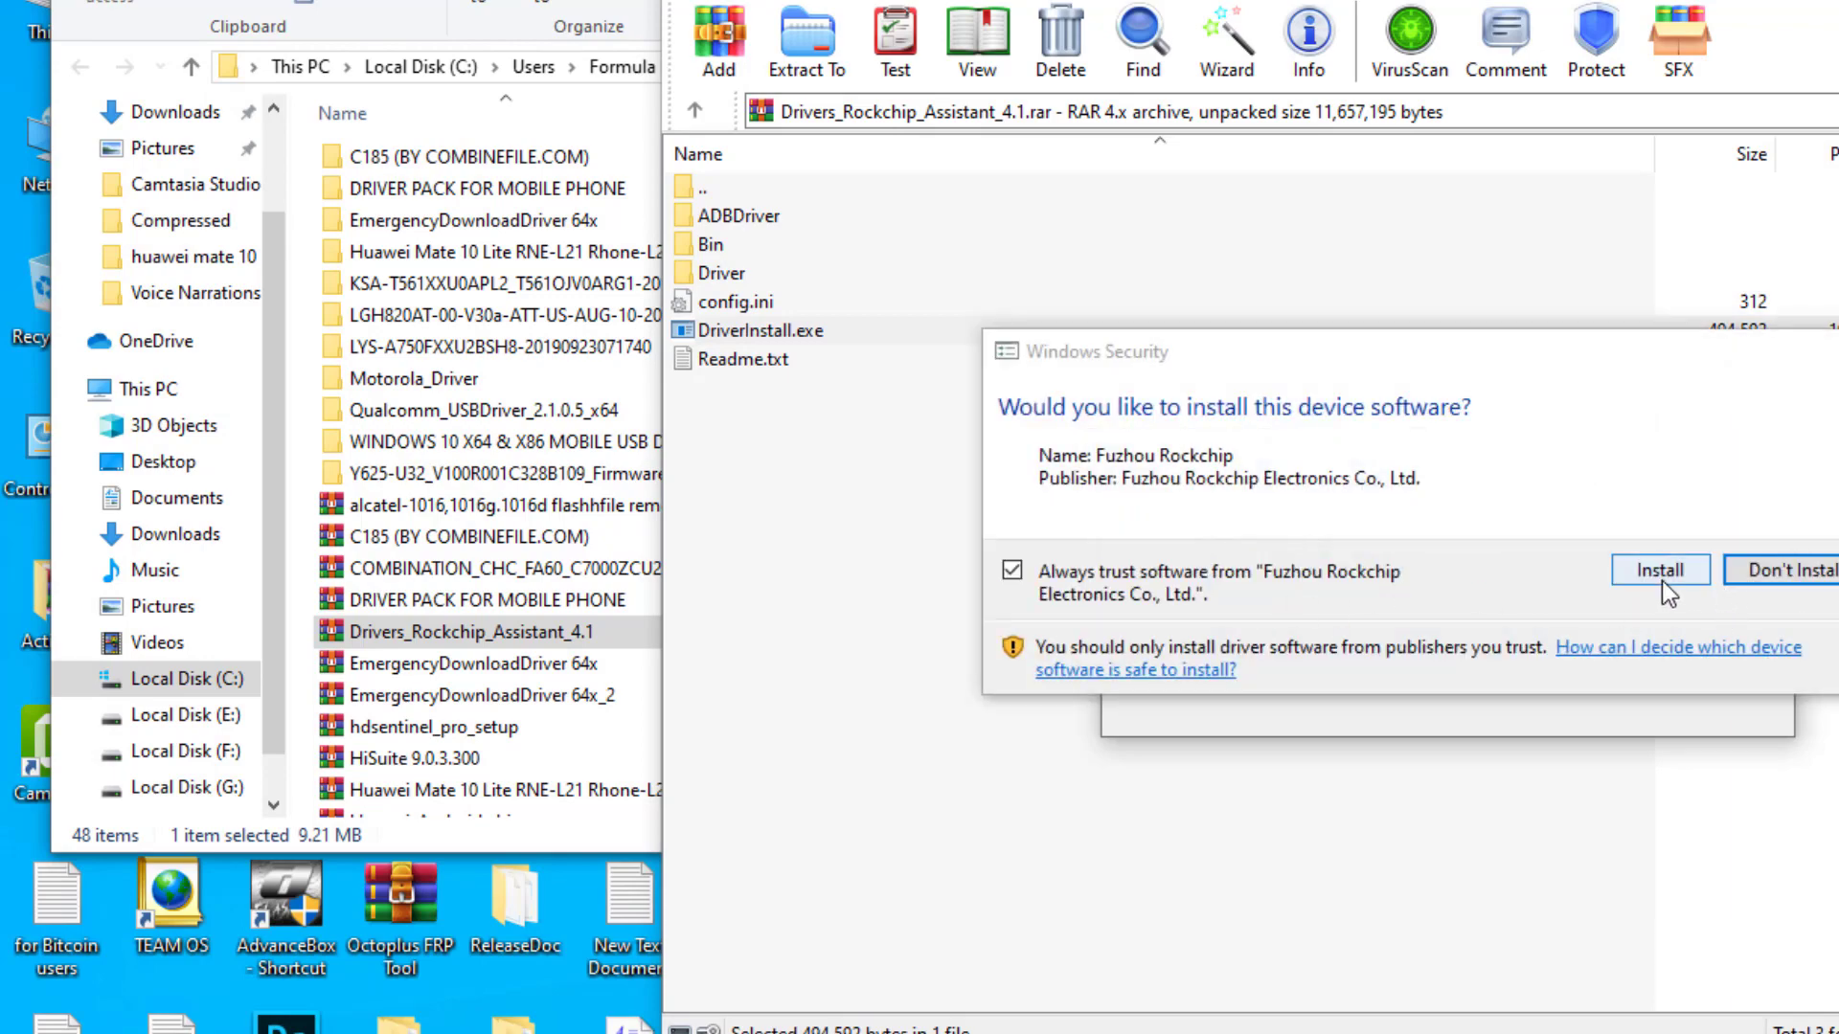
left_click(1662, 581)
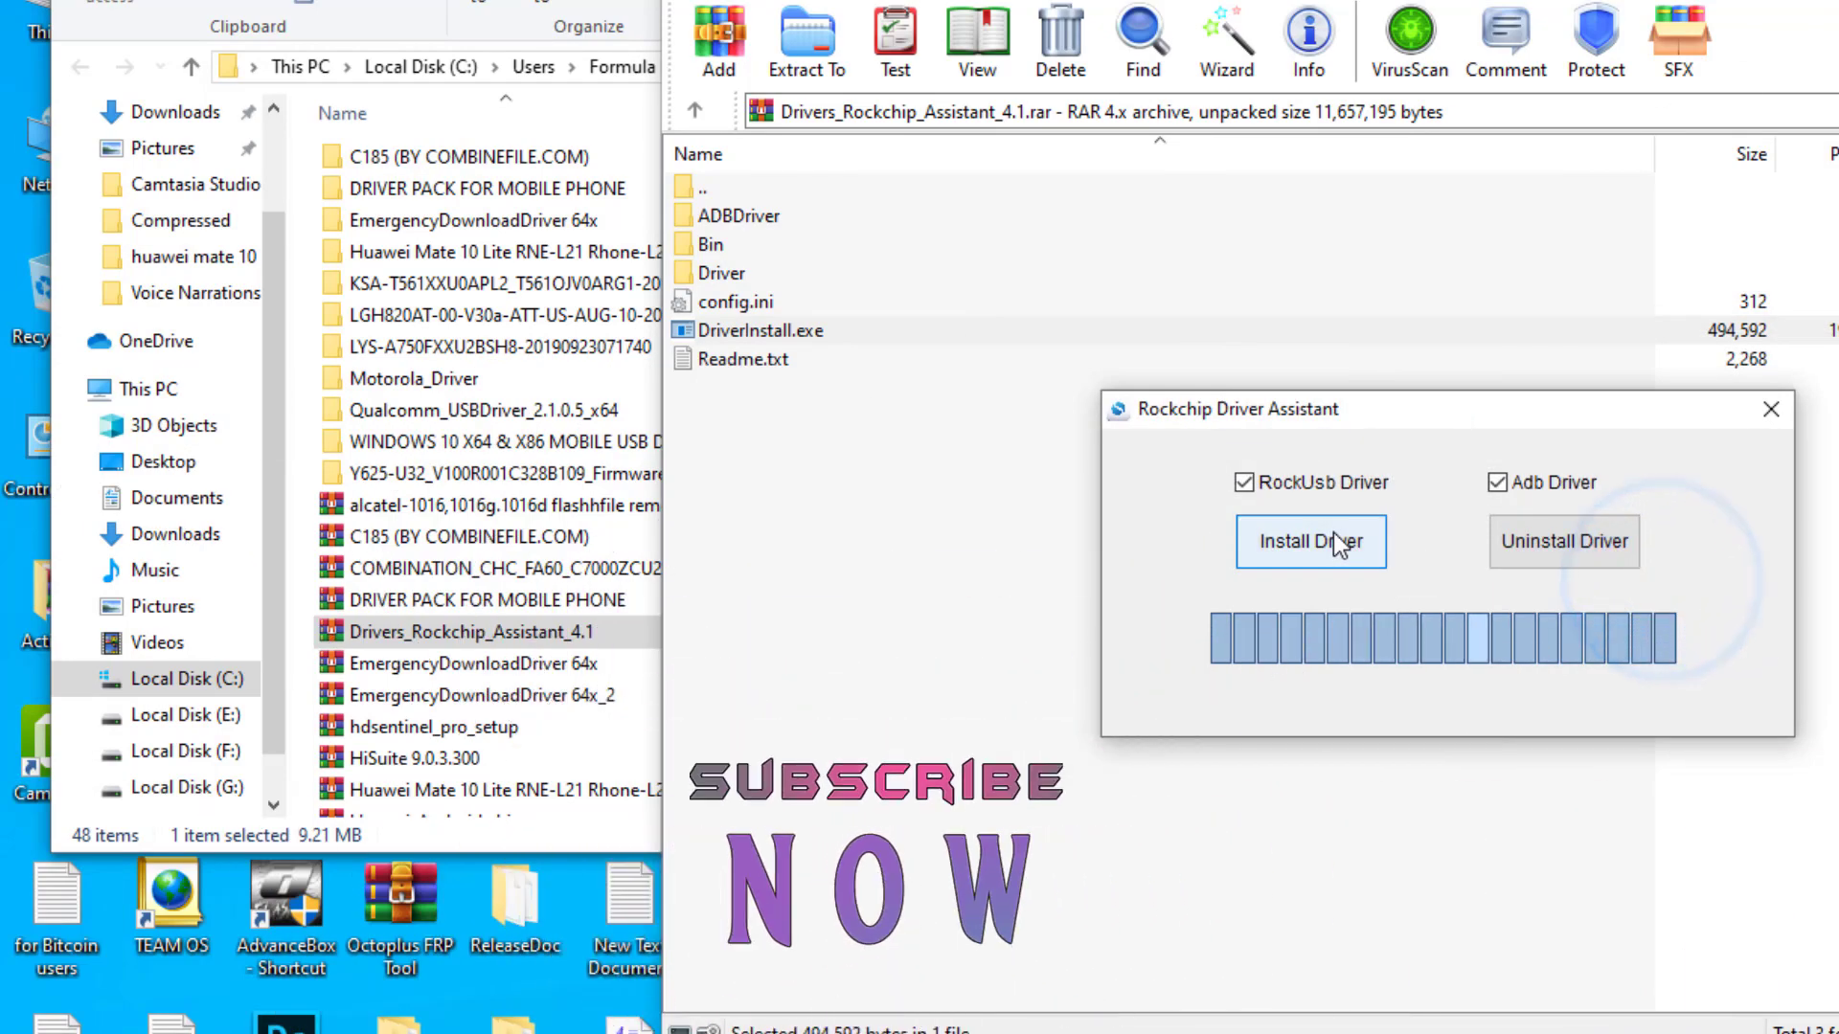
left_click(1667, 575)
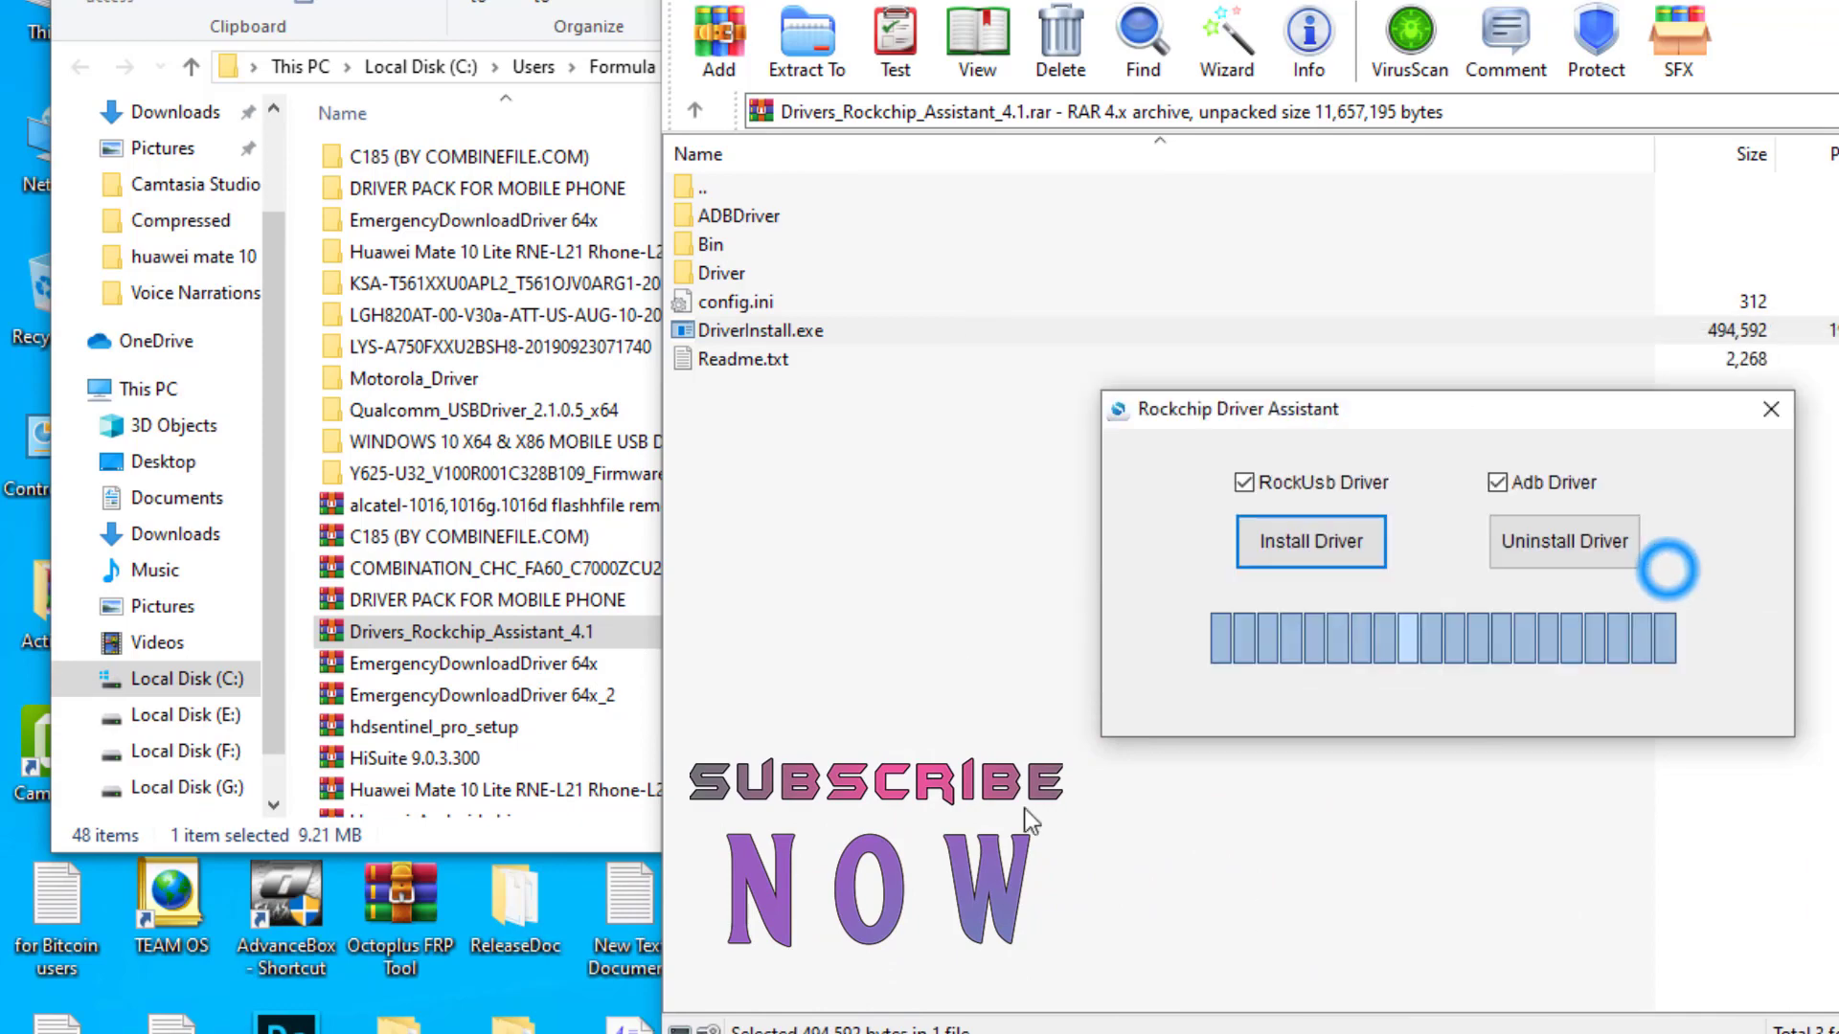
left_click(1463, 663)
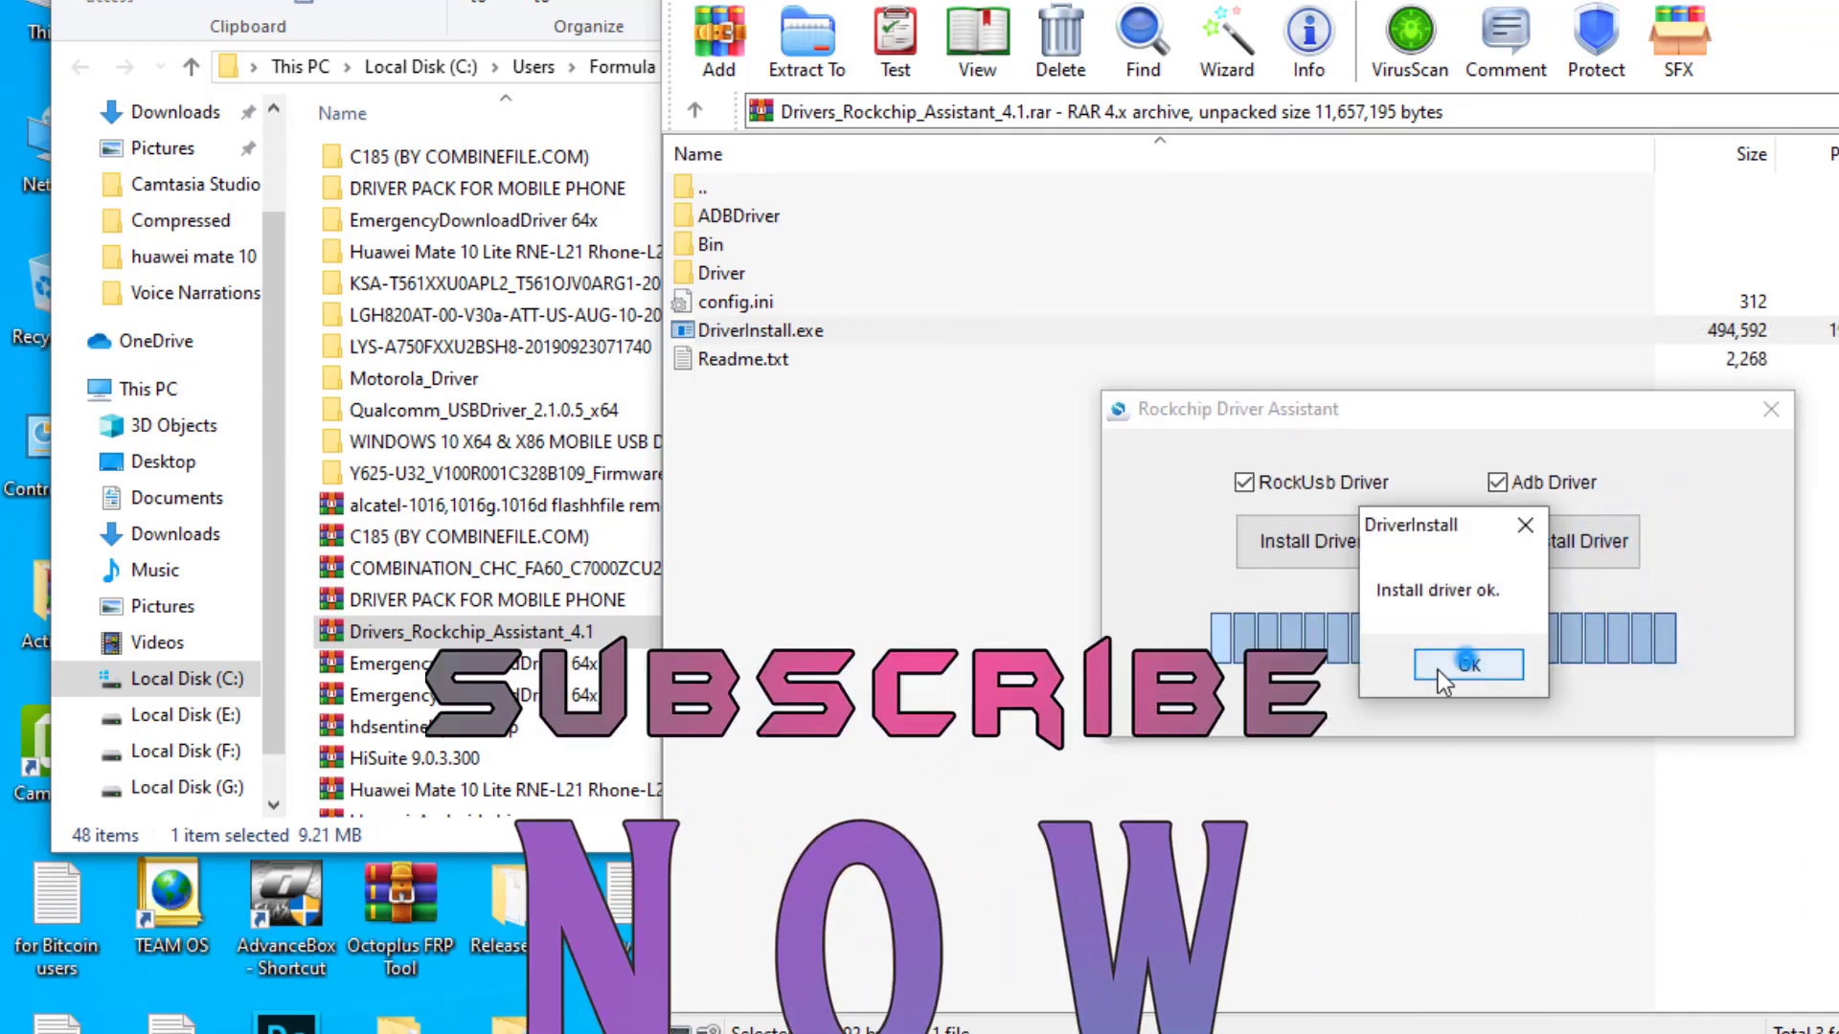
left_click(1827, 4)
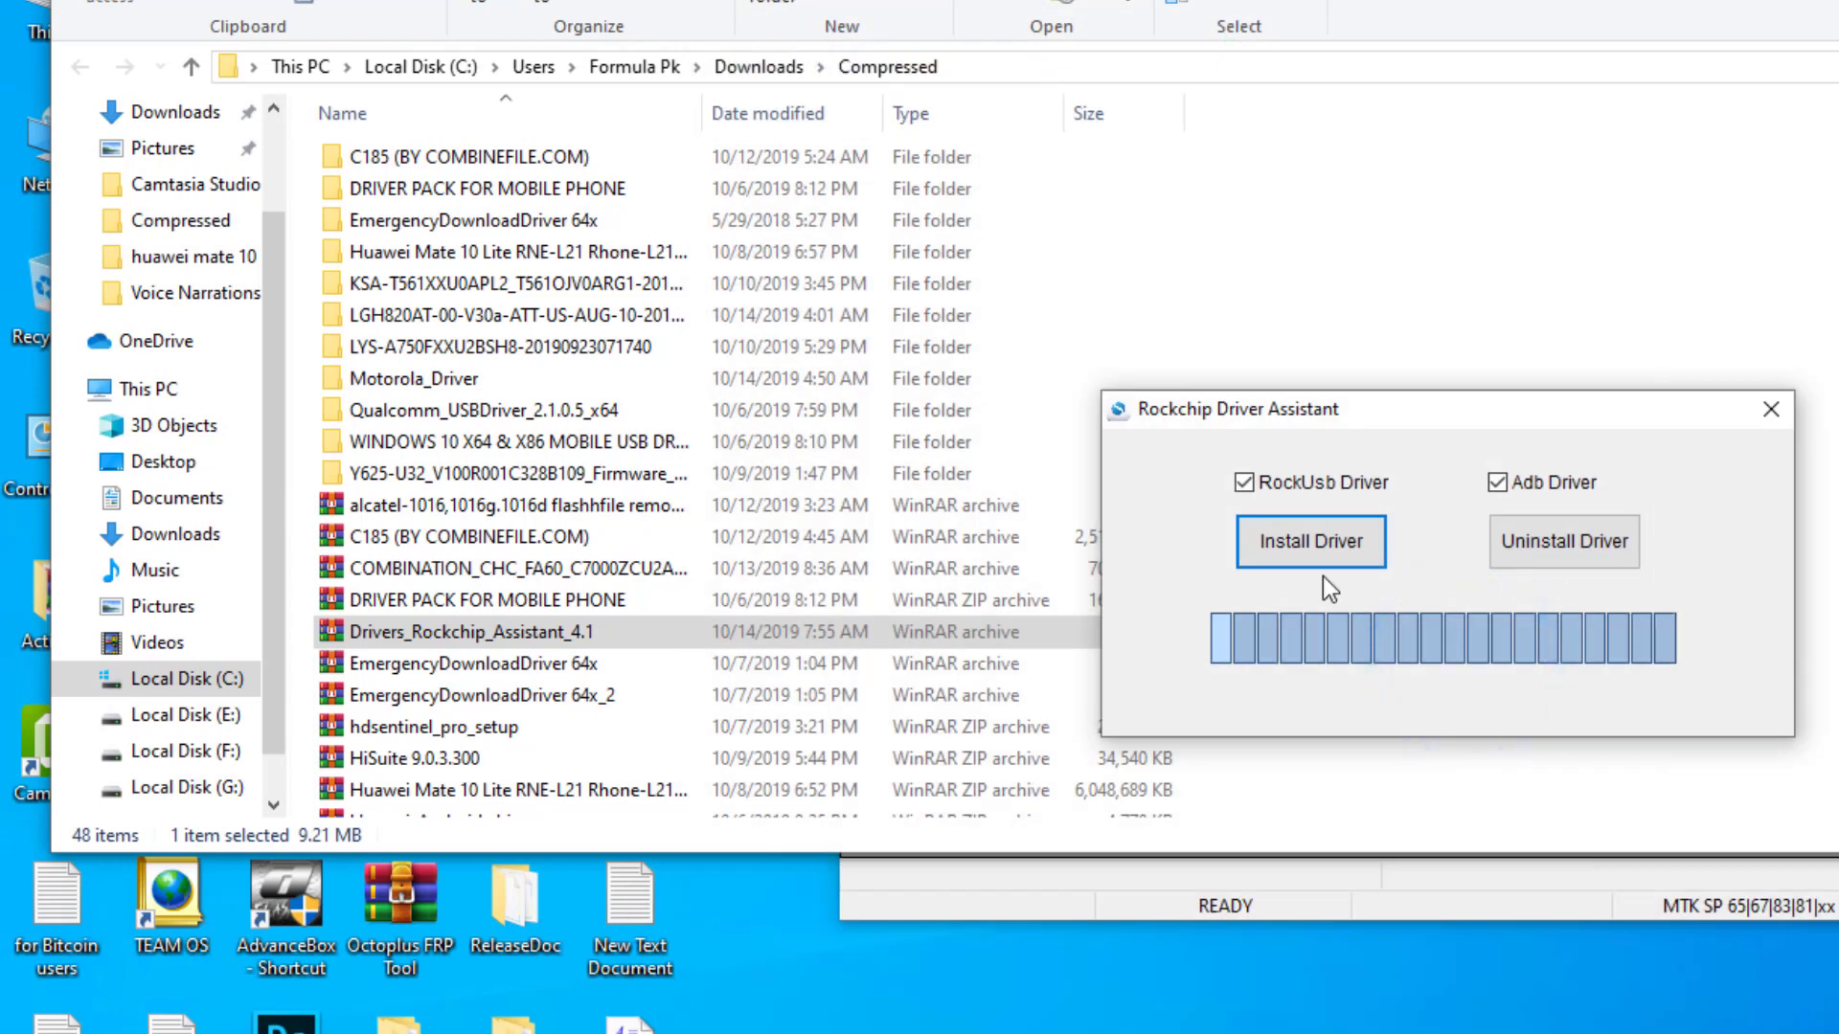
left_click(1772, 412)
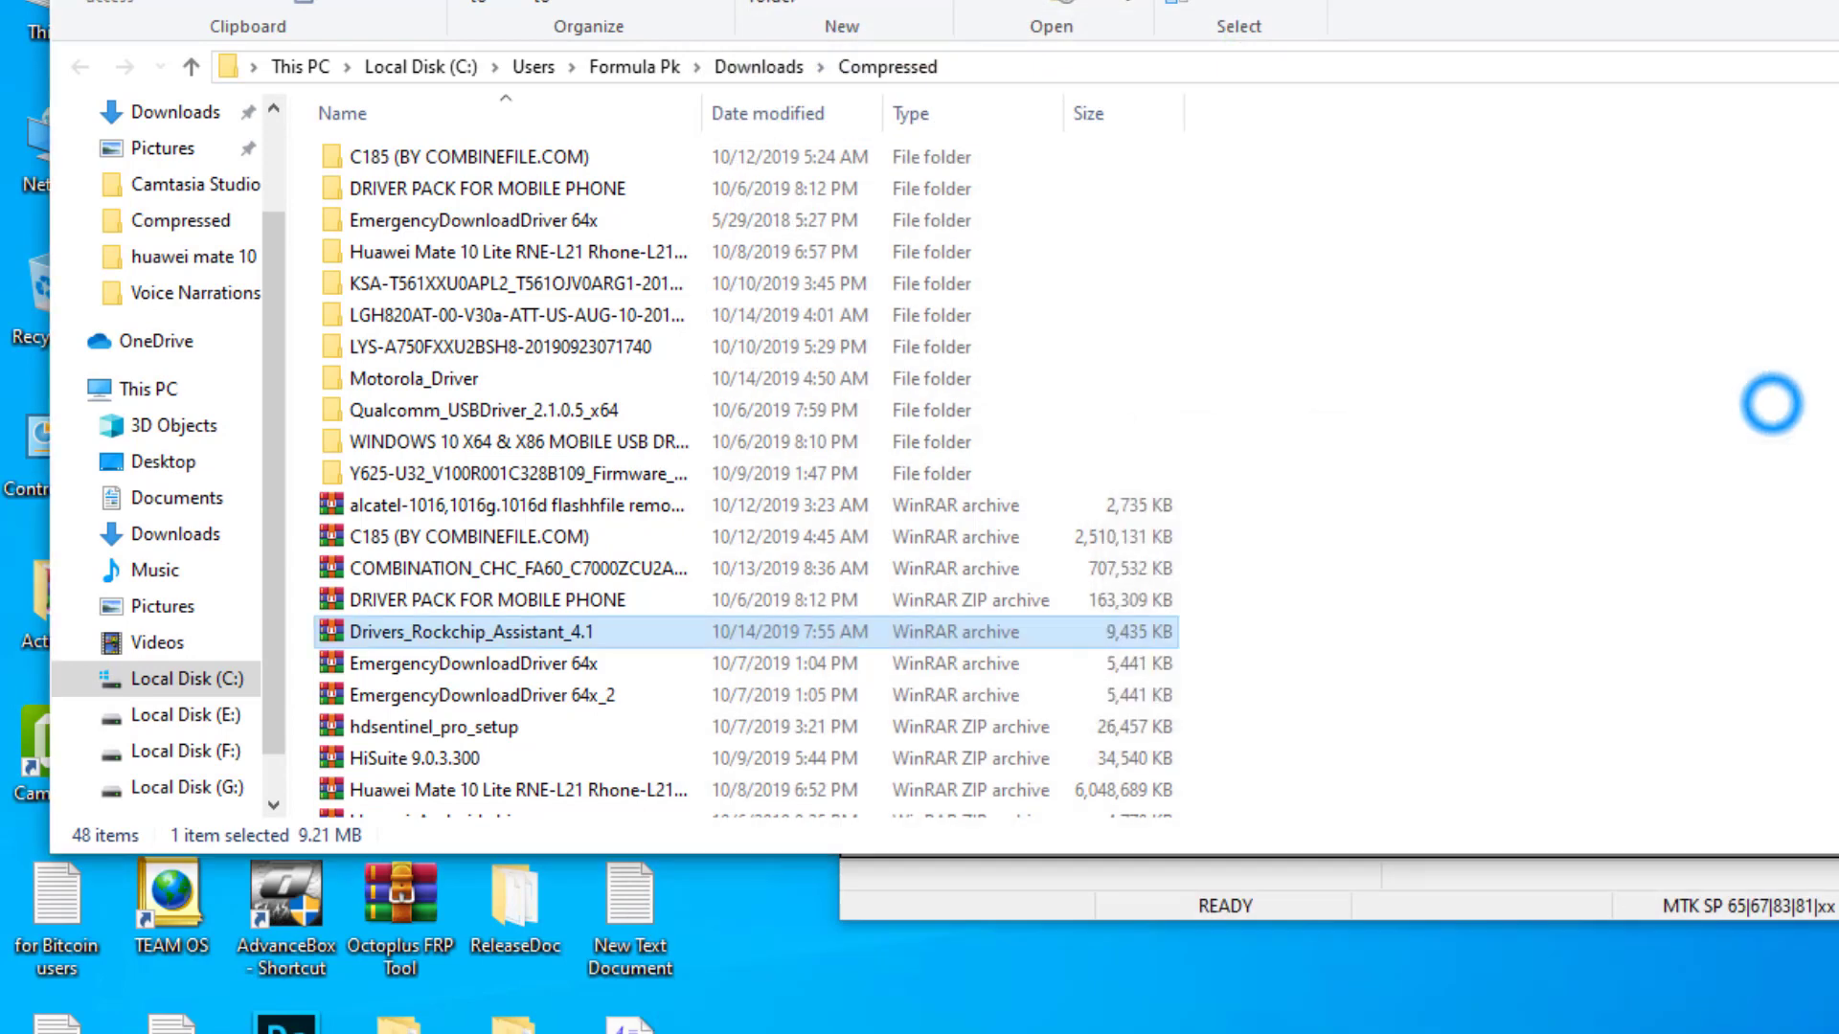
- Locate the downloaded InfinityBox_install_CM2RKT_v2.01 file through Internet Download Manager and open the archive
left_click(1576, 881)
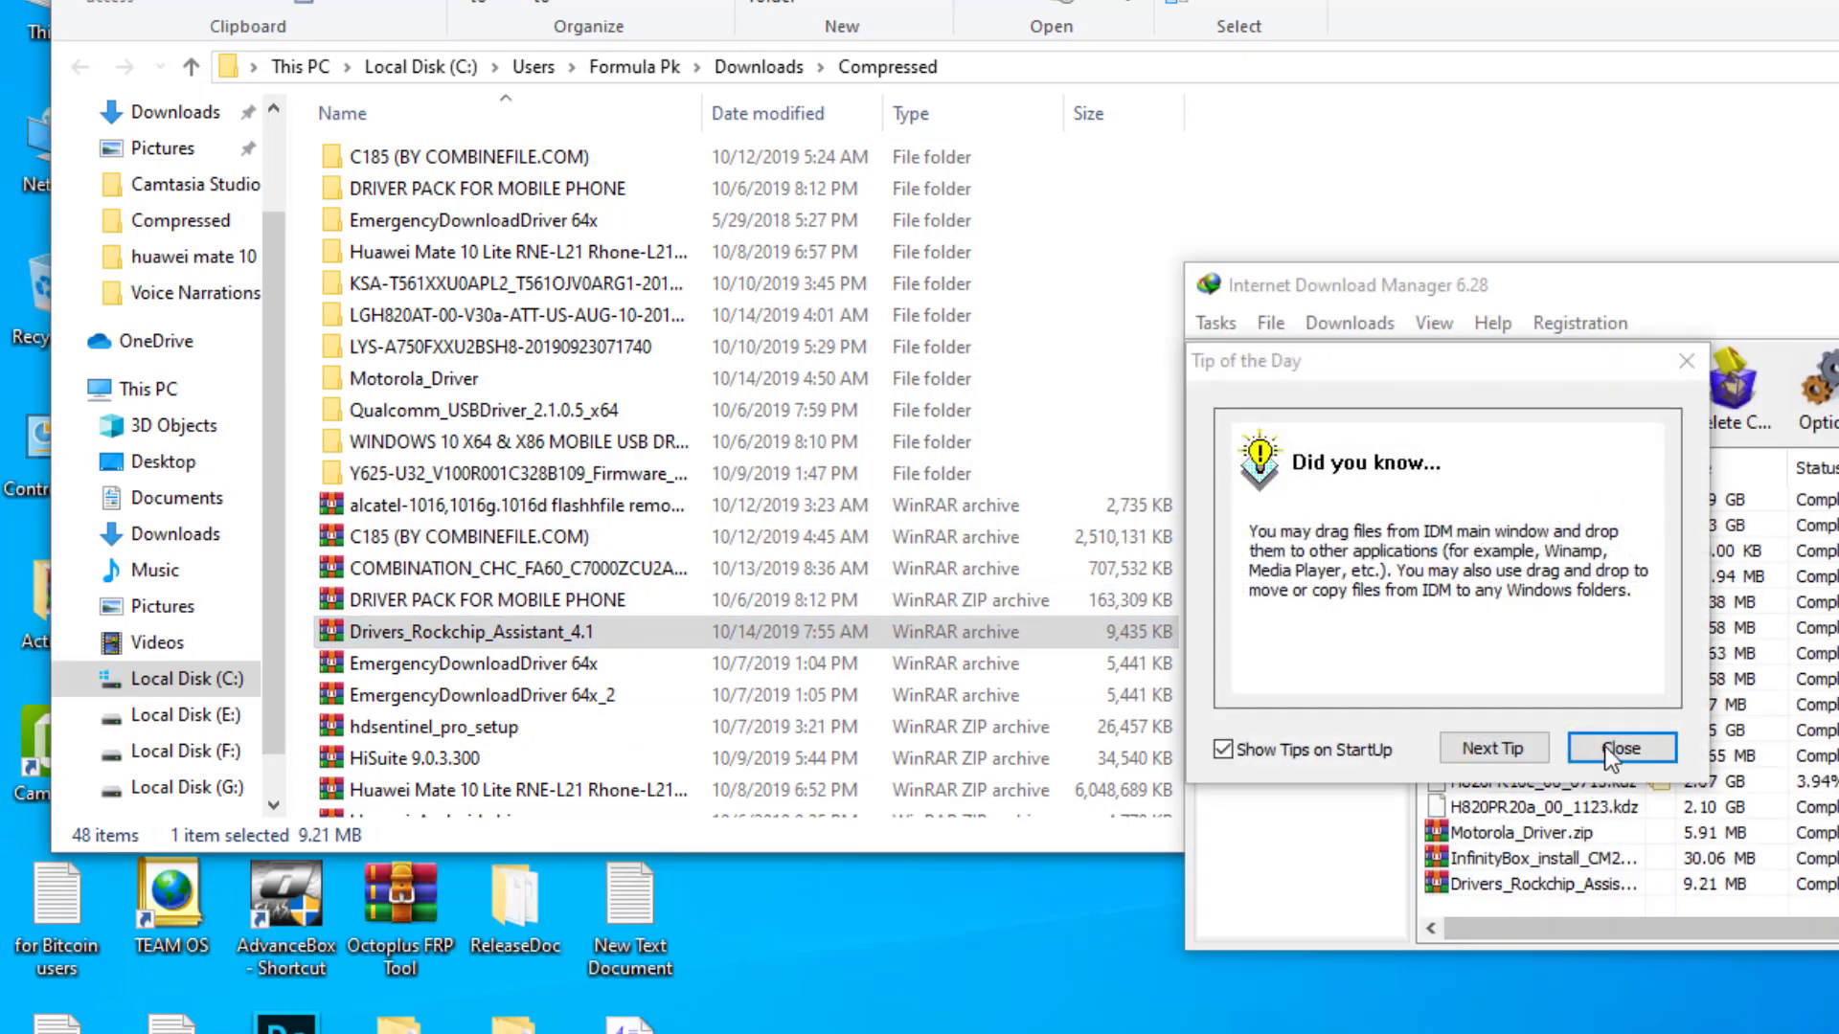
left_click(1605, 745)
right_click(1567, 858)
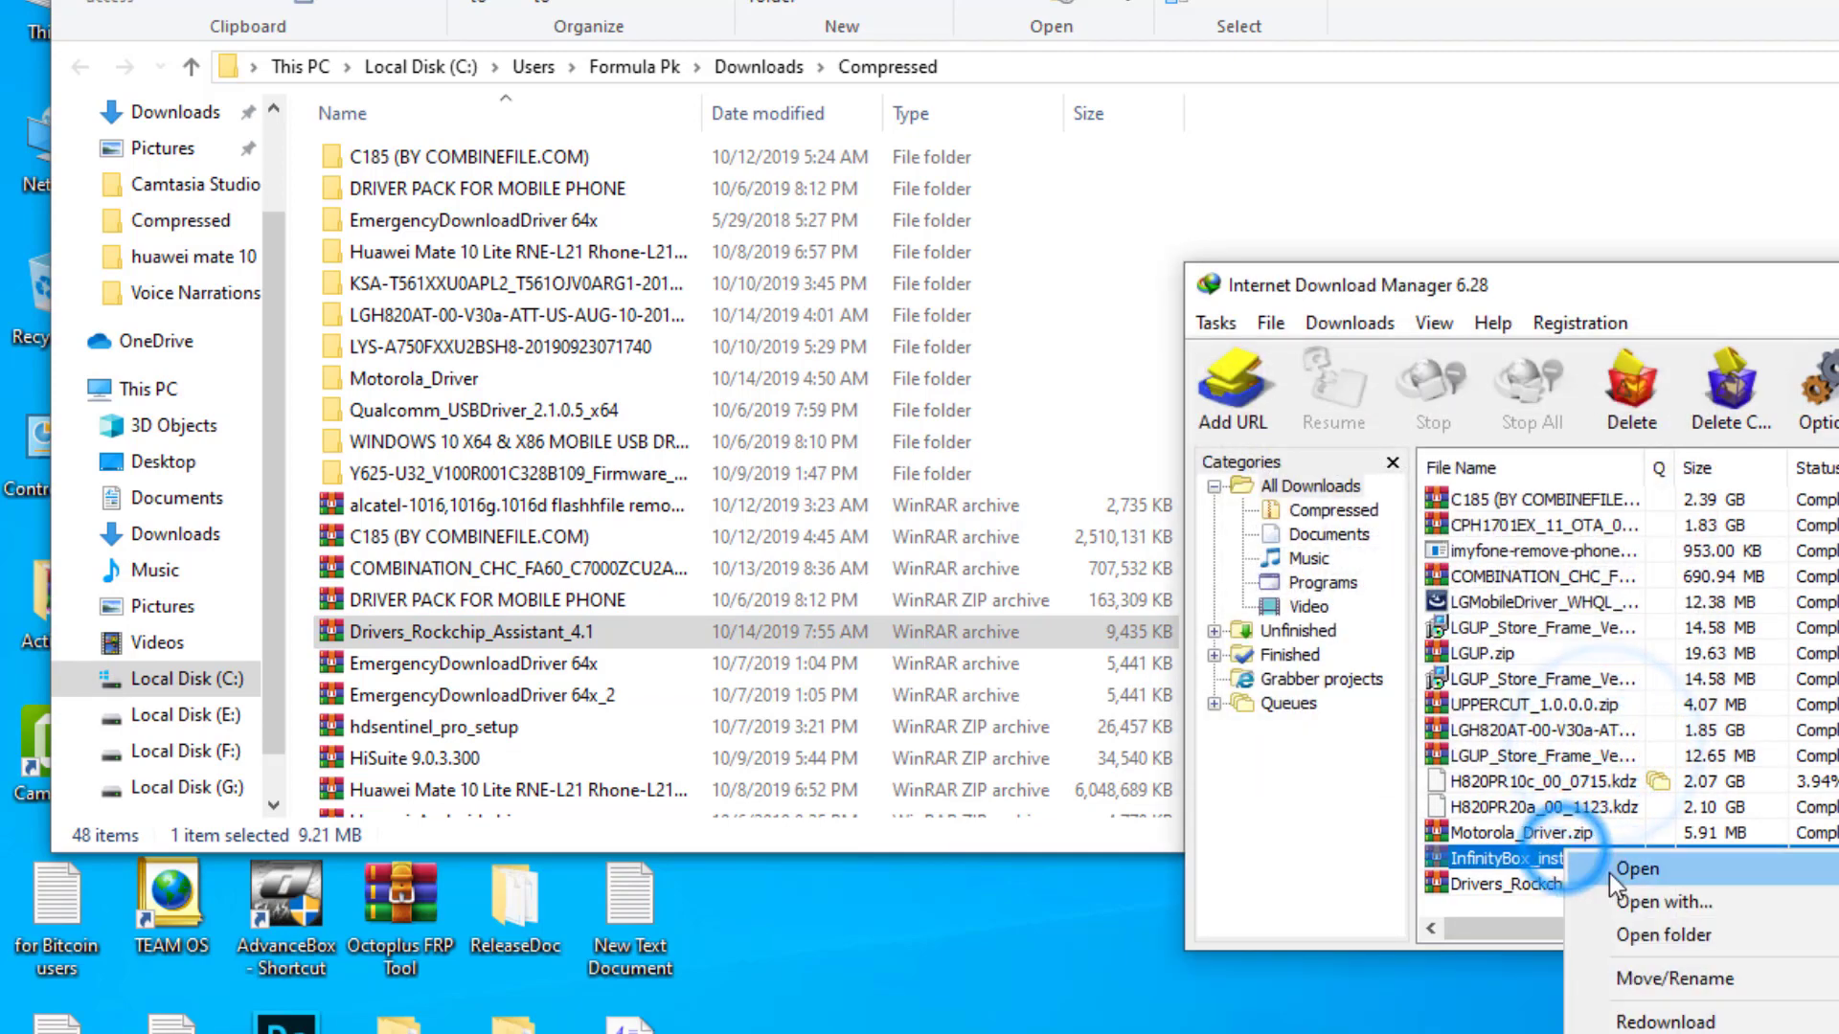
left_click(1663, 935)
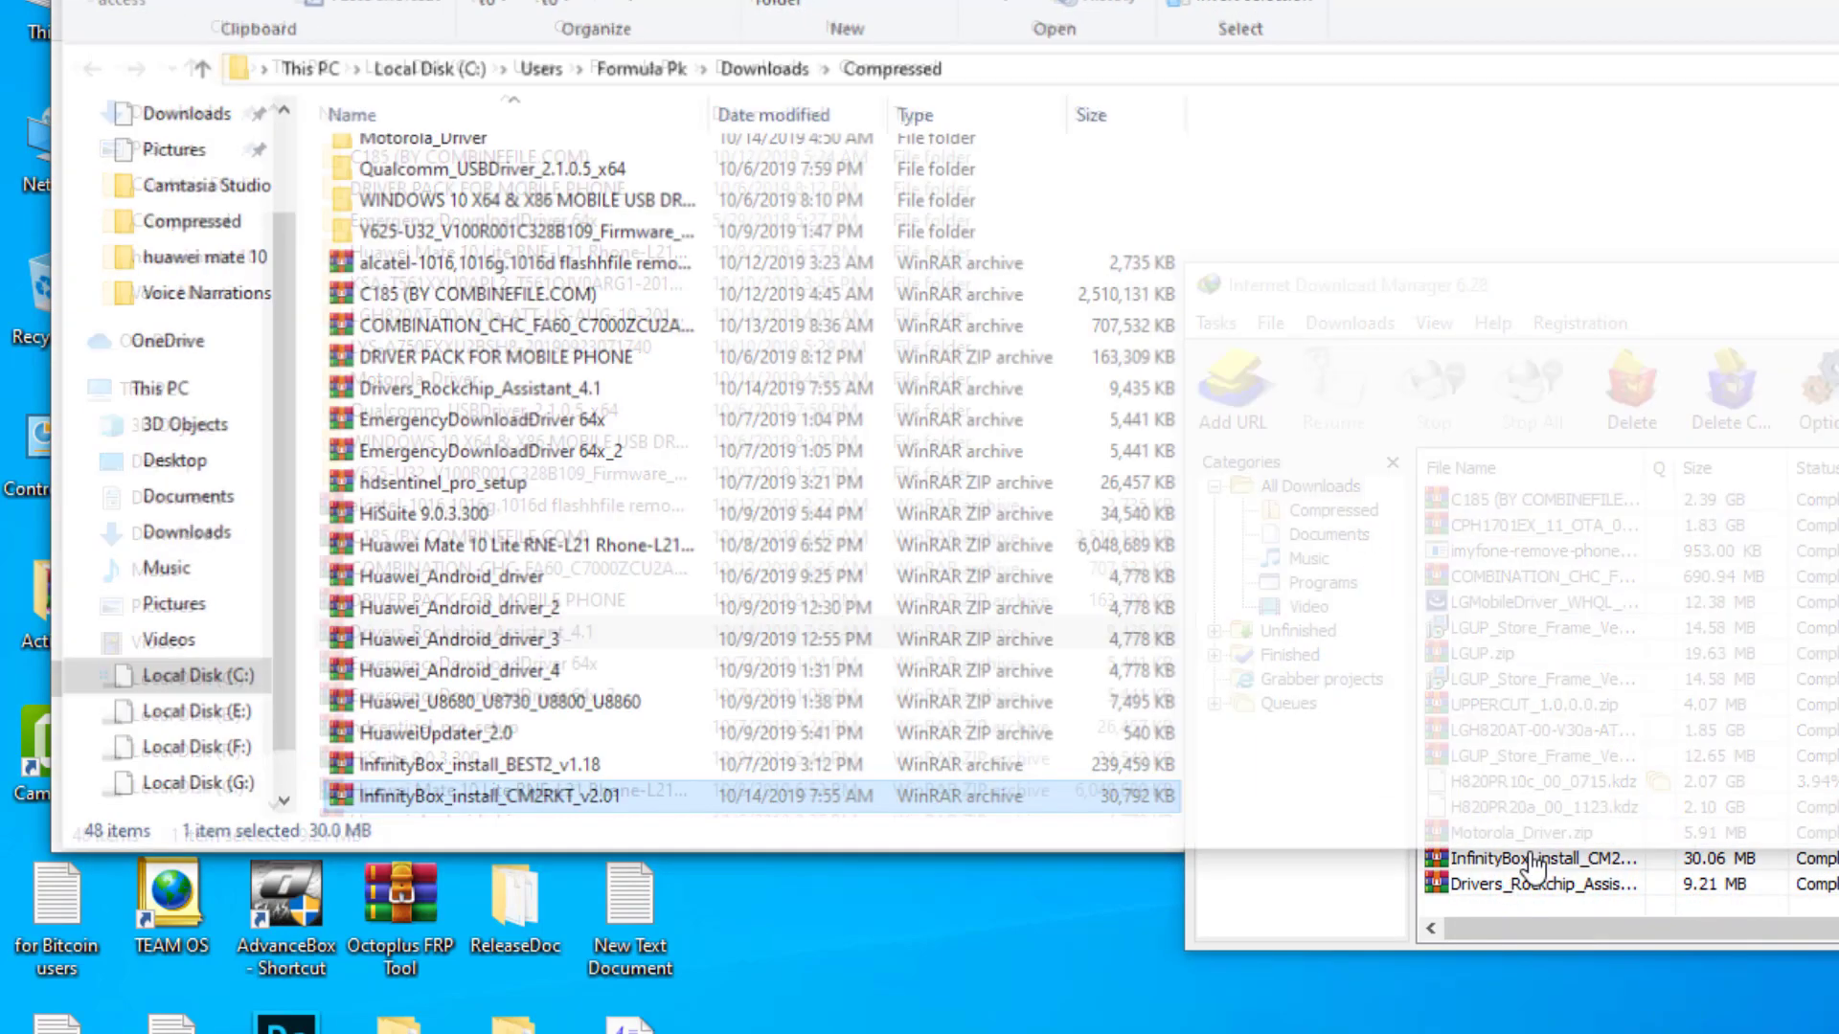
left_click(528, 815)
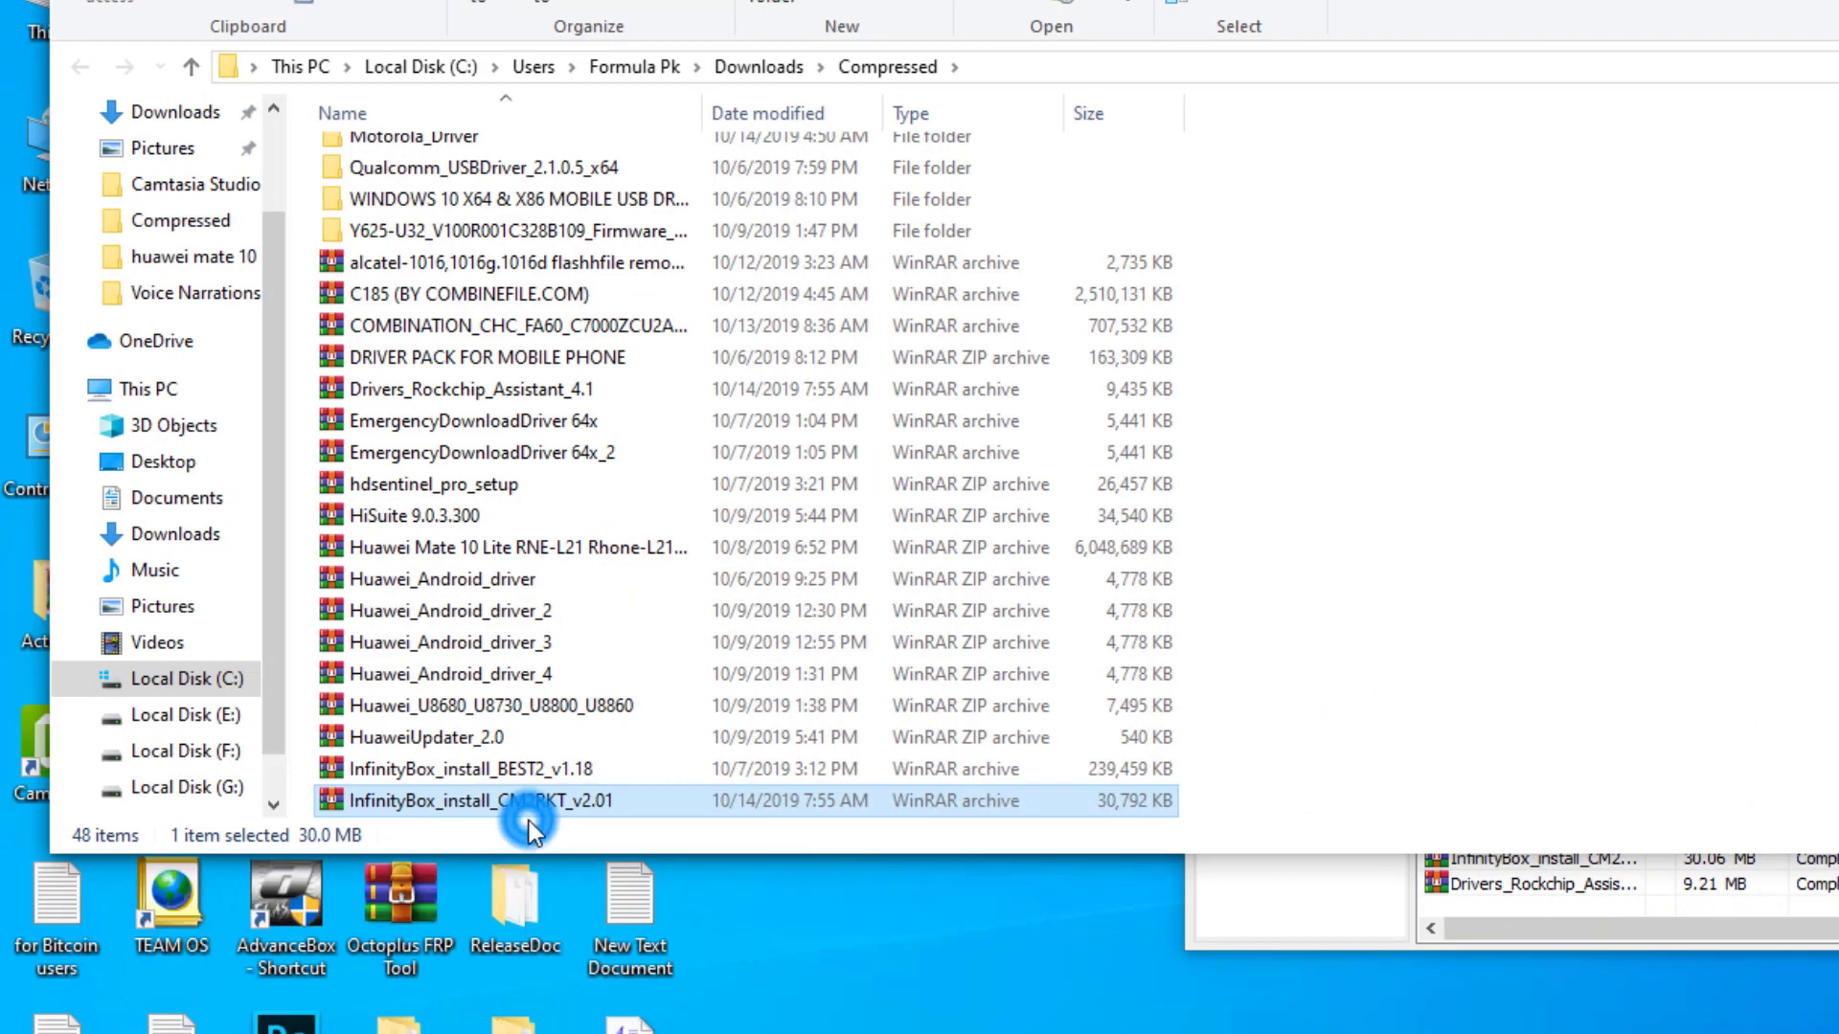
double_click(553, 804)
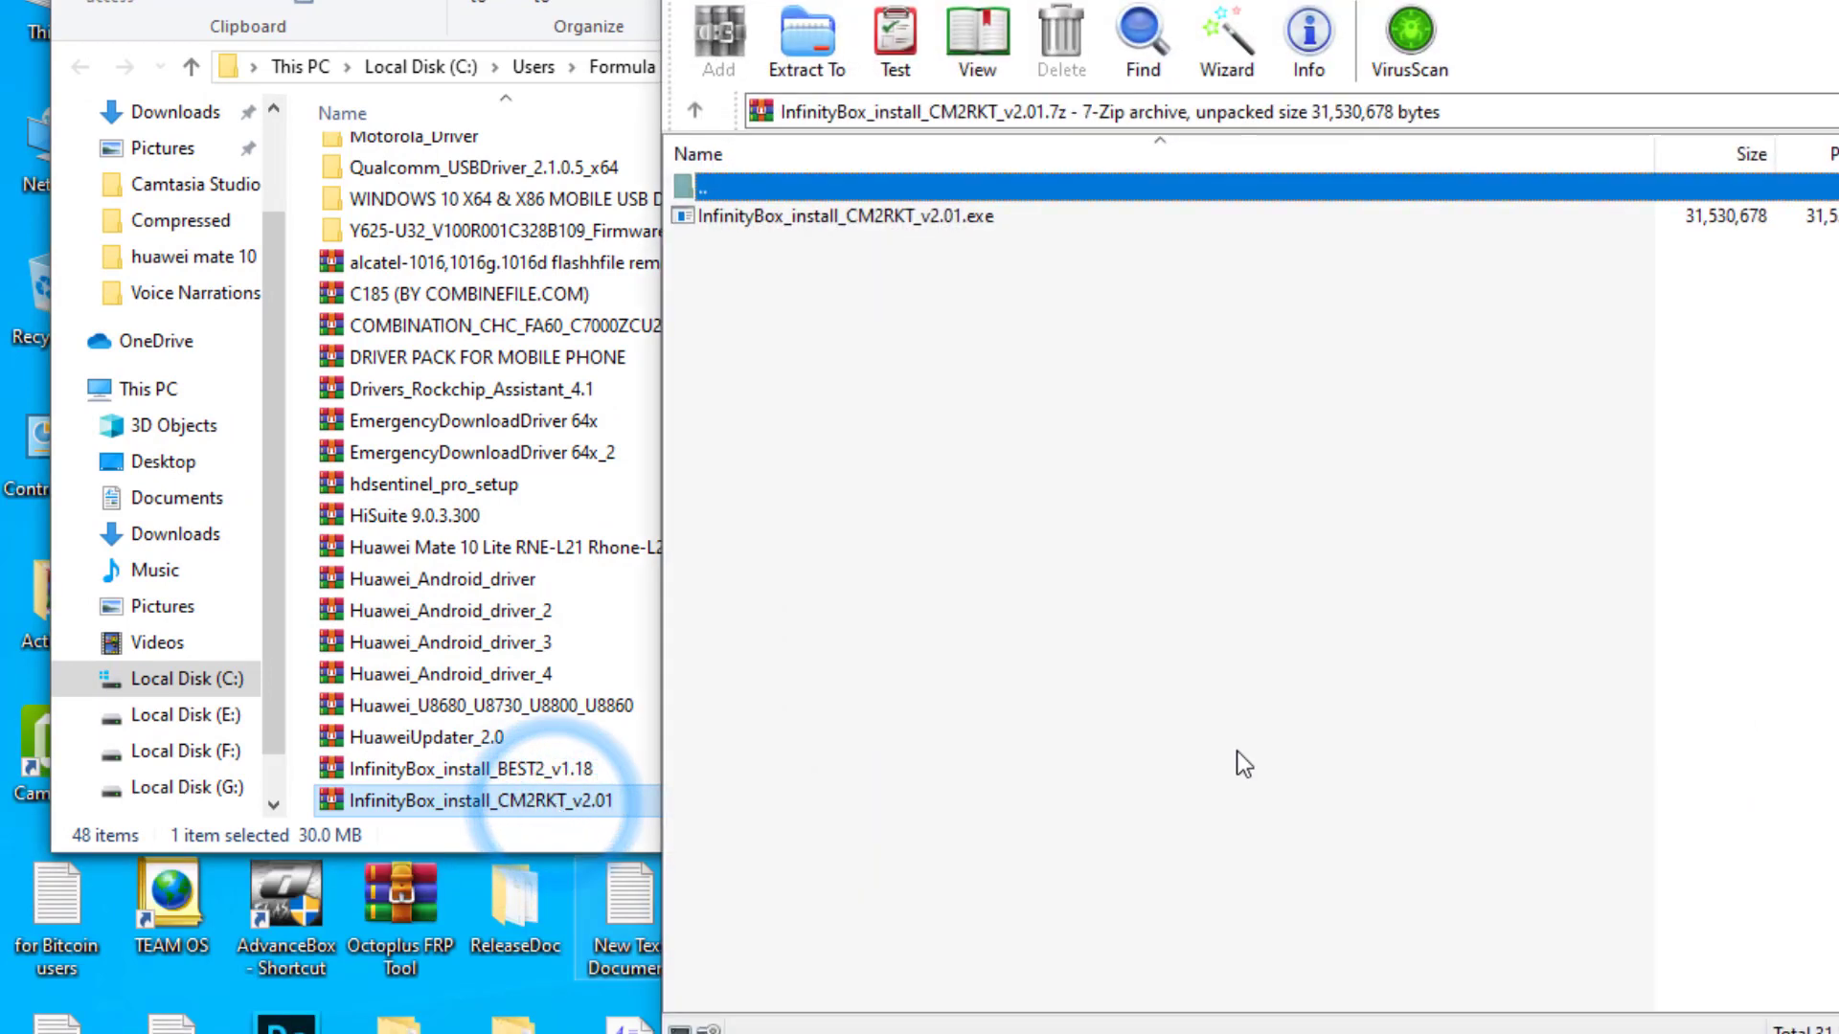
- Install InfinityBox CM2RKT v2.01 from its setup file, accepting the license and keeping the default components, and close the setup
left_click(905, 215)
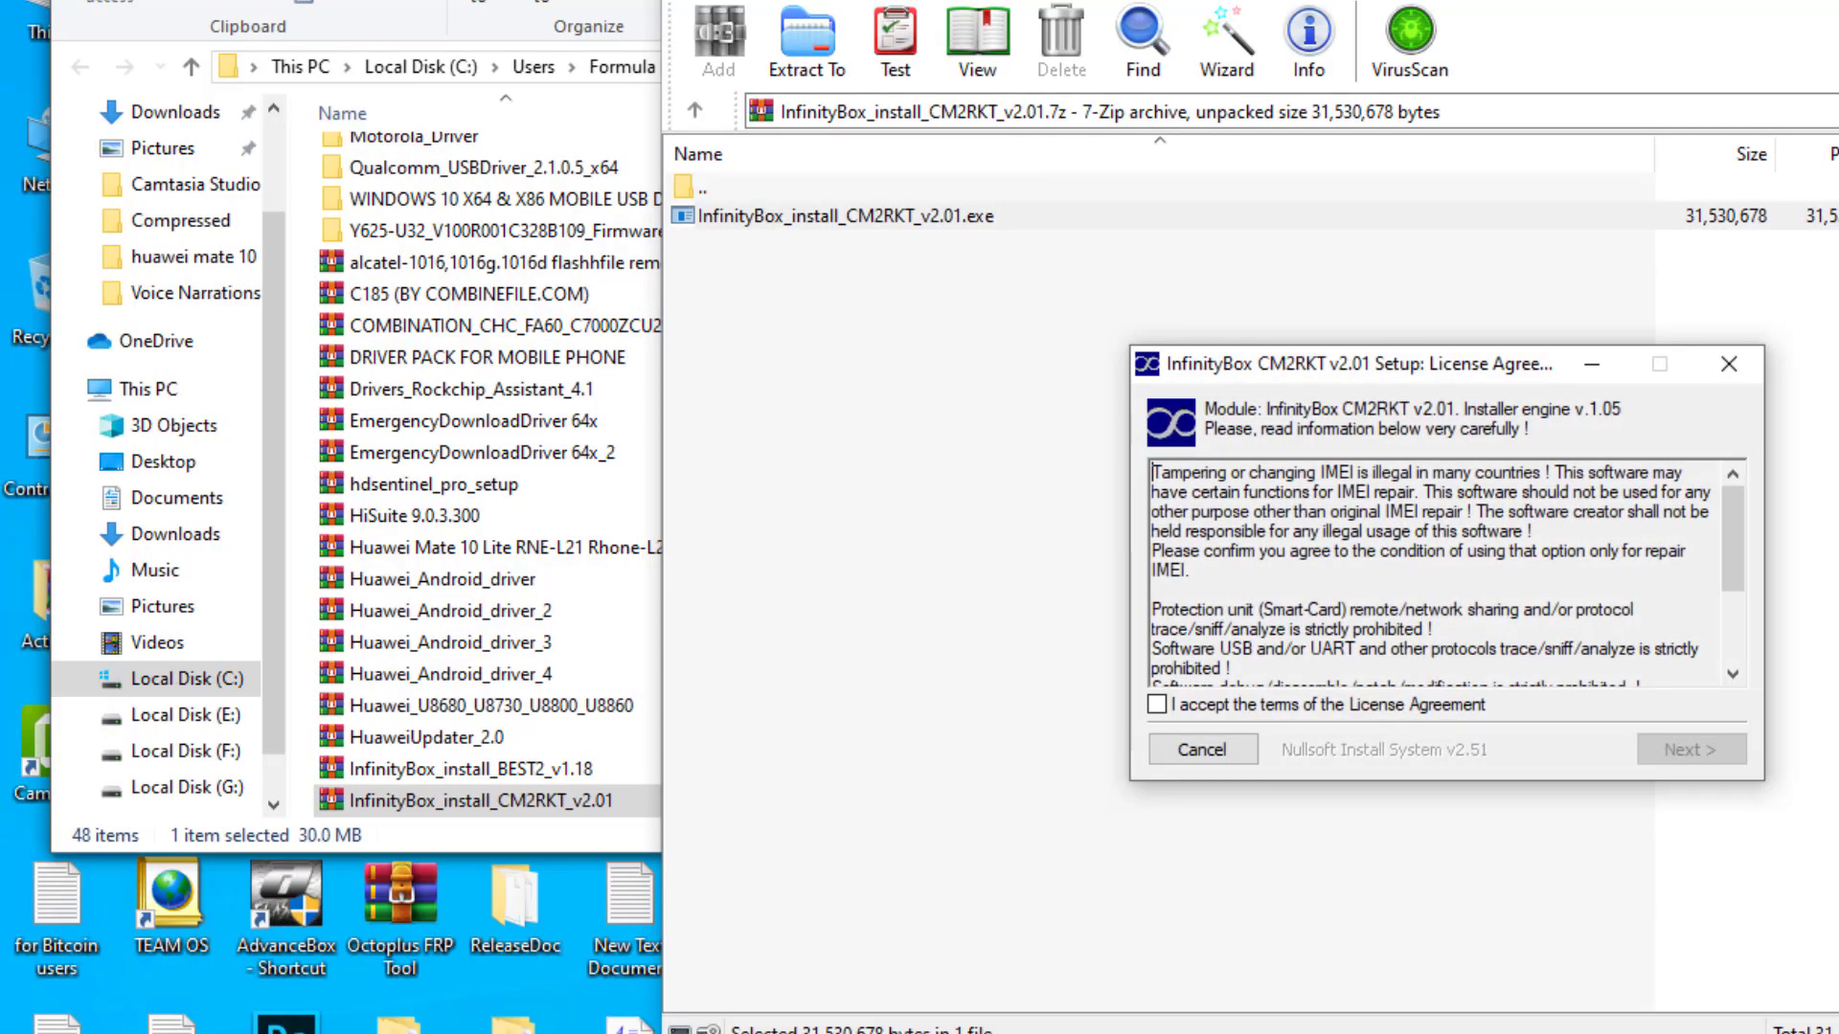
left_click(1244, 709)
left_click(1700, 753)
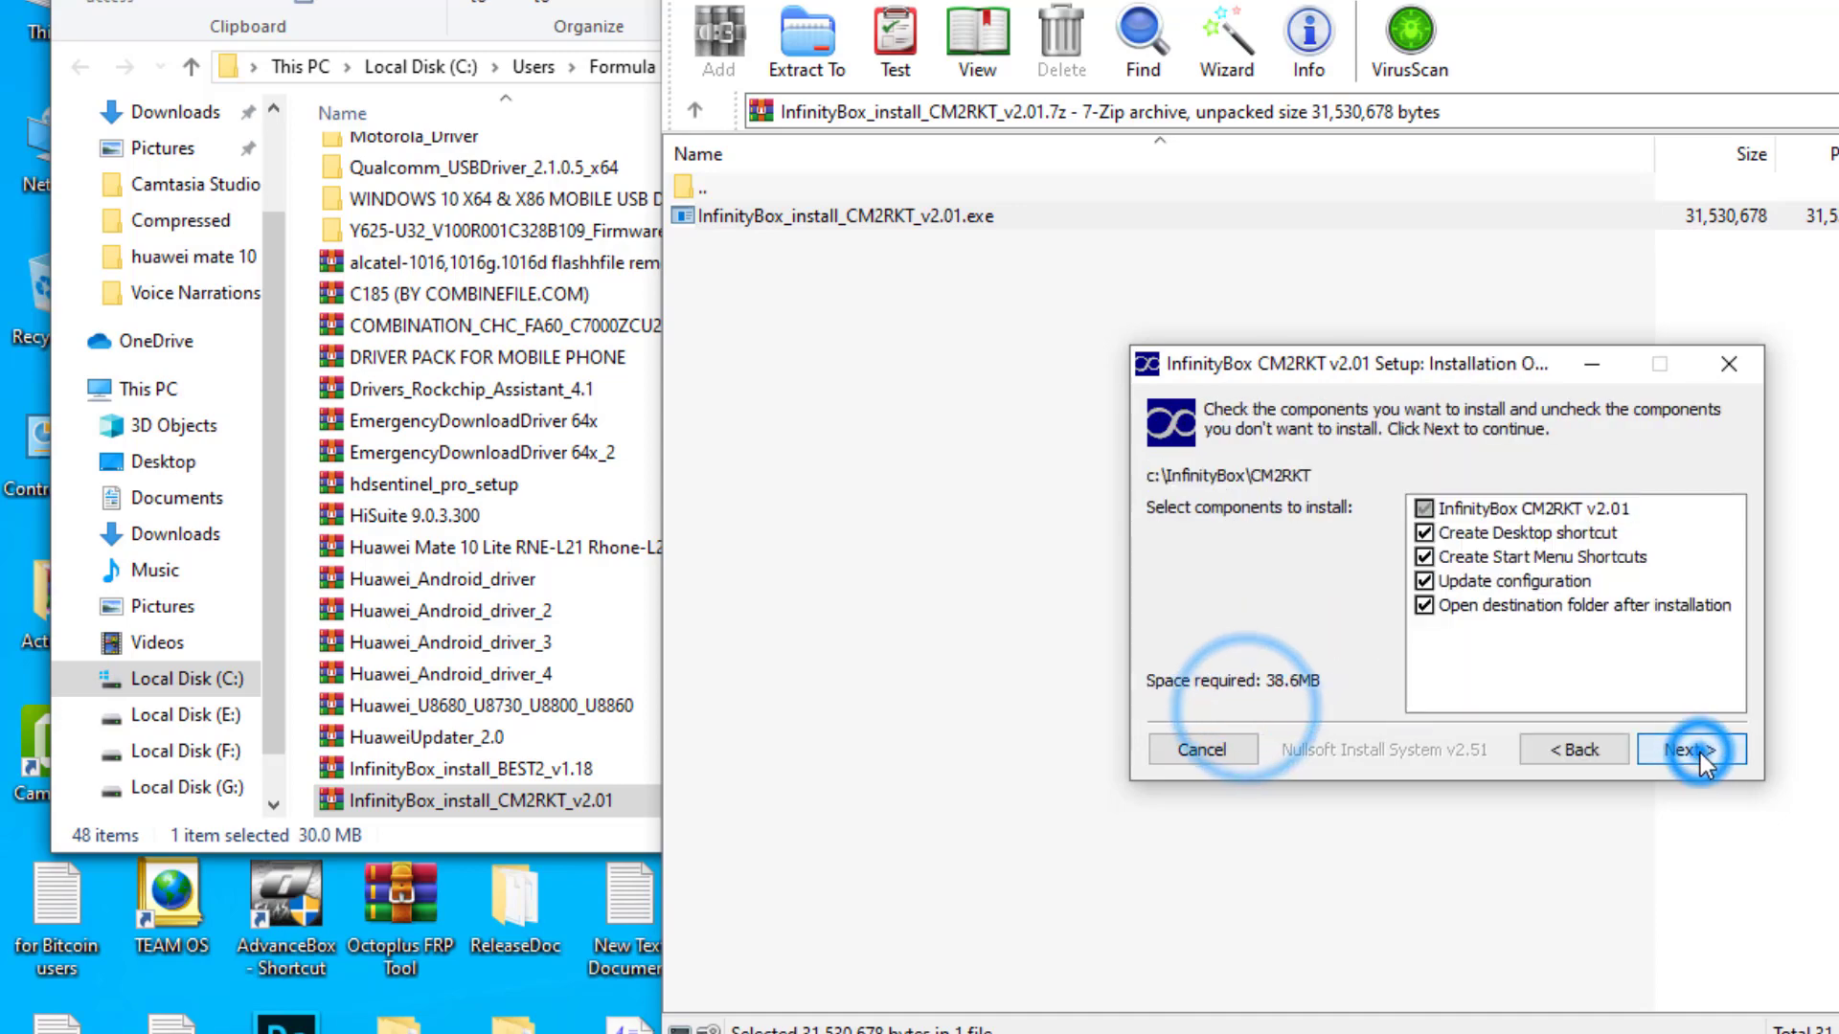
left_click(1699, 753)
left_click(1700, 753)
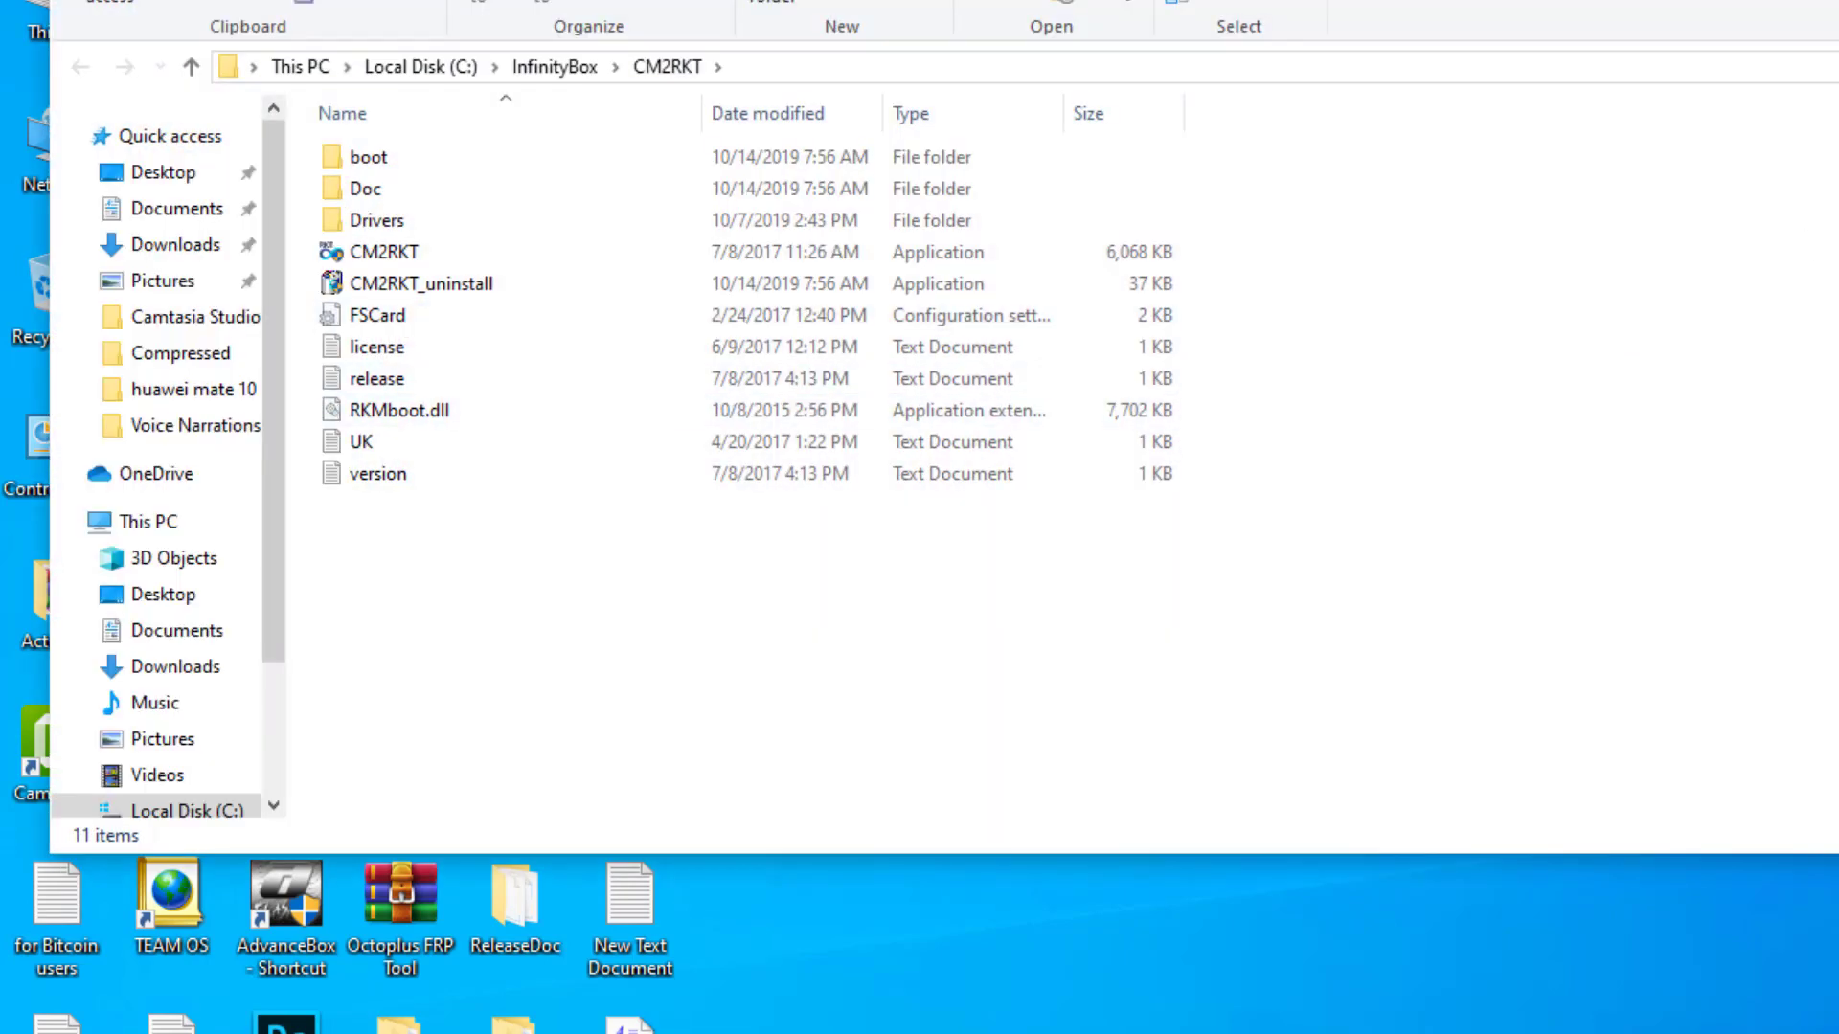
left_click(391, 257)
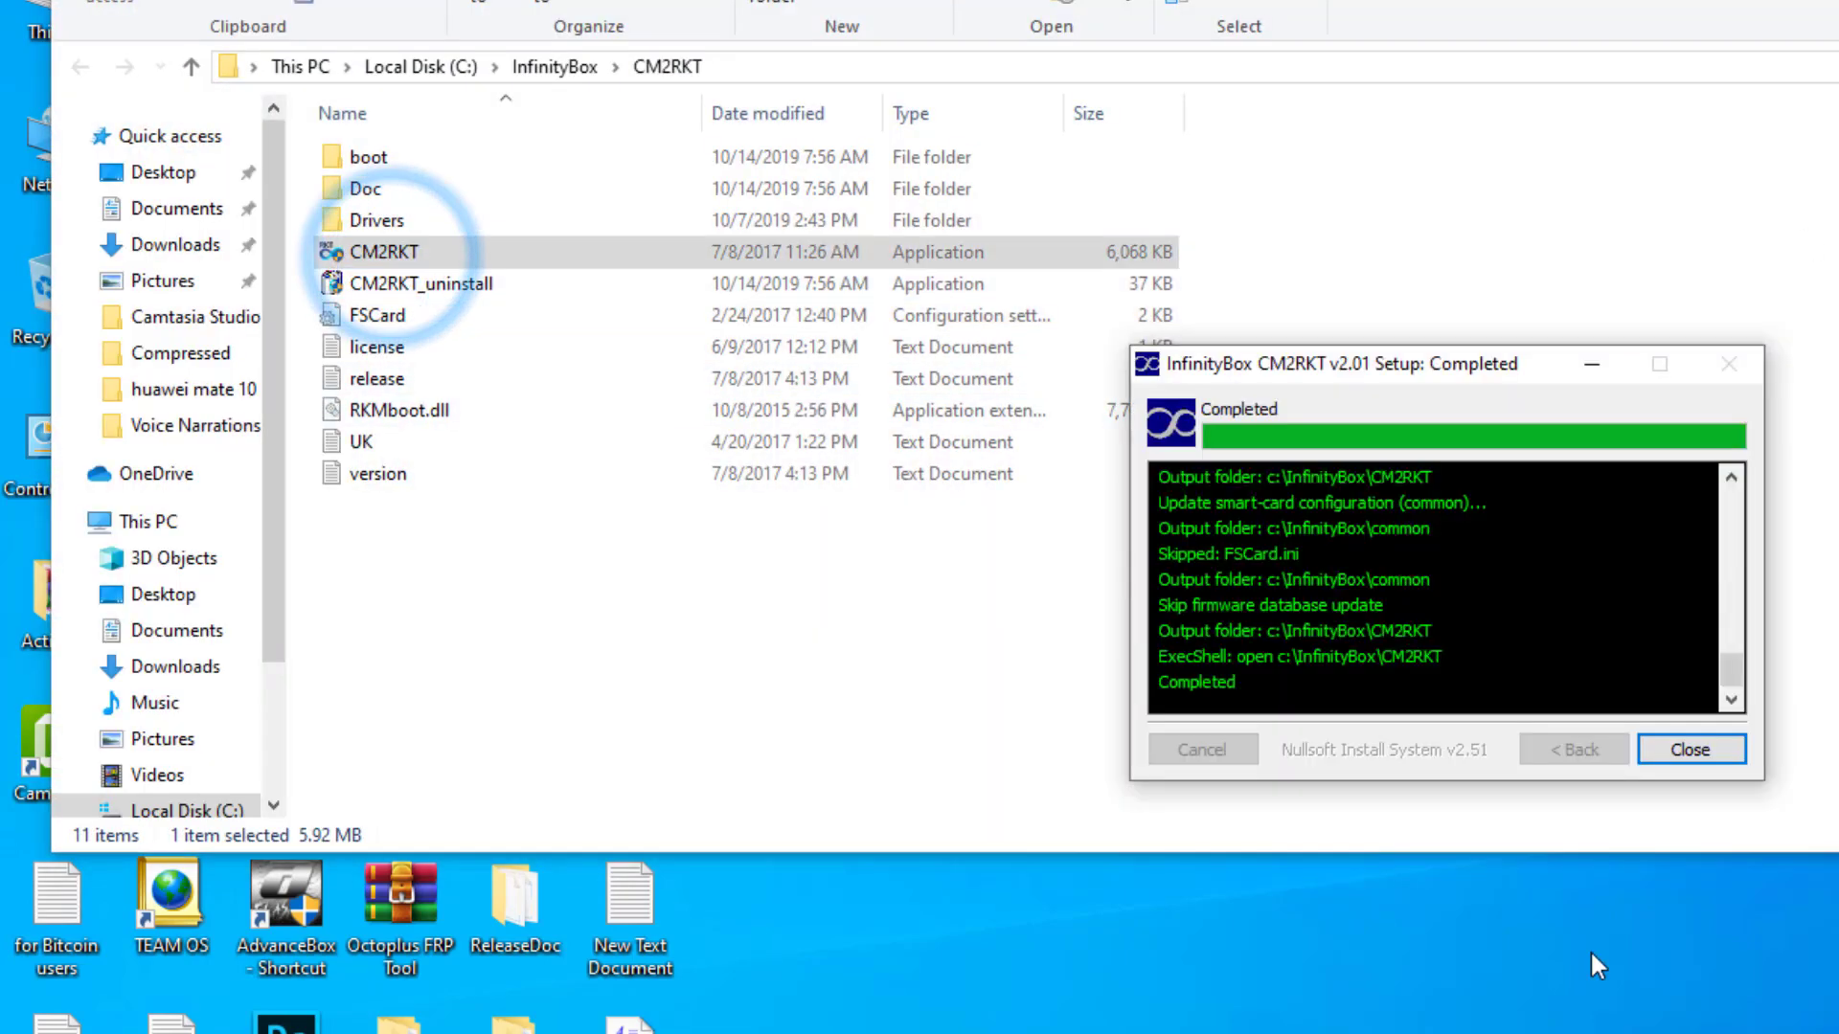
left_click(1688, 750)
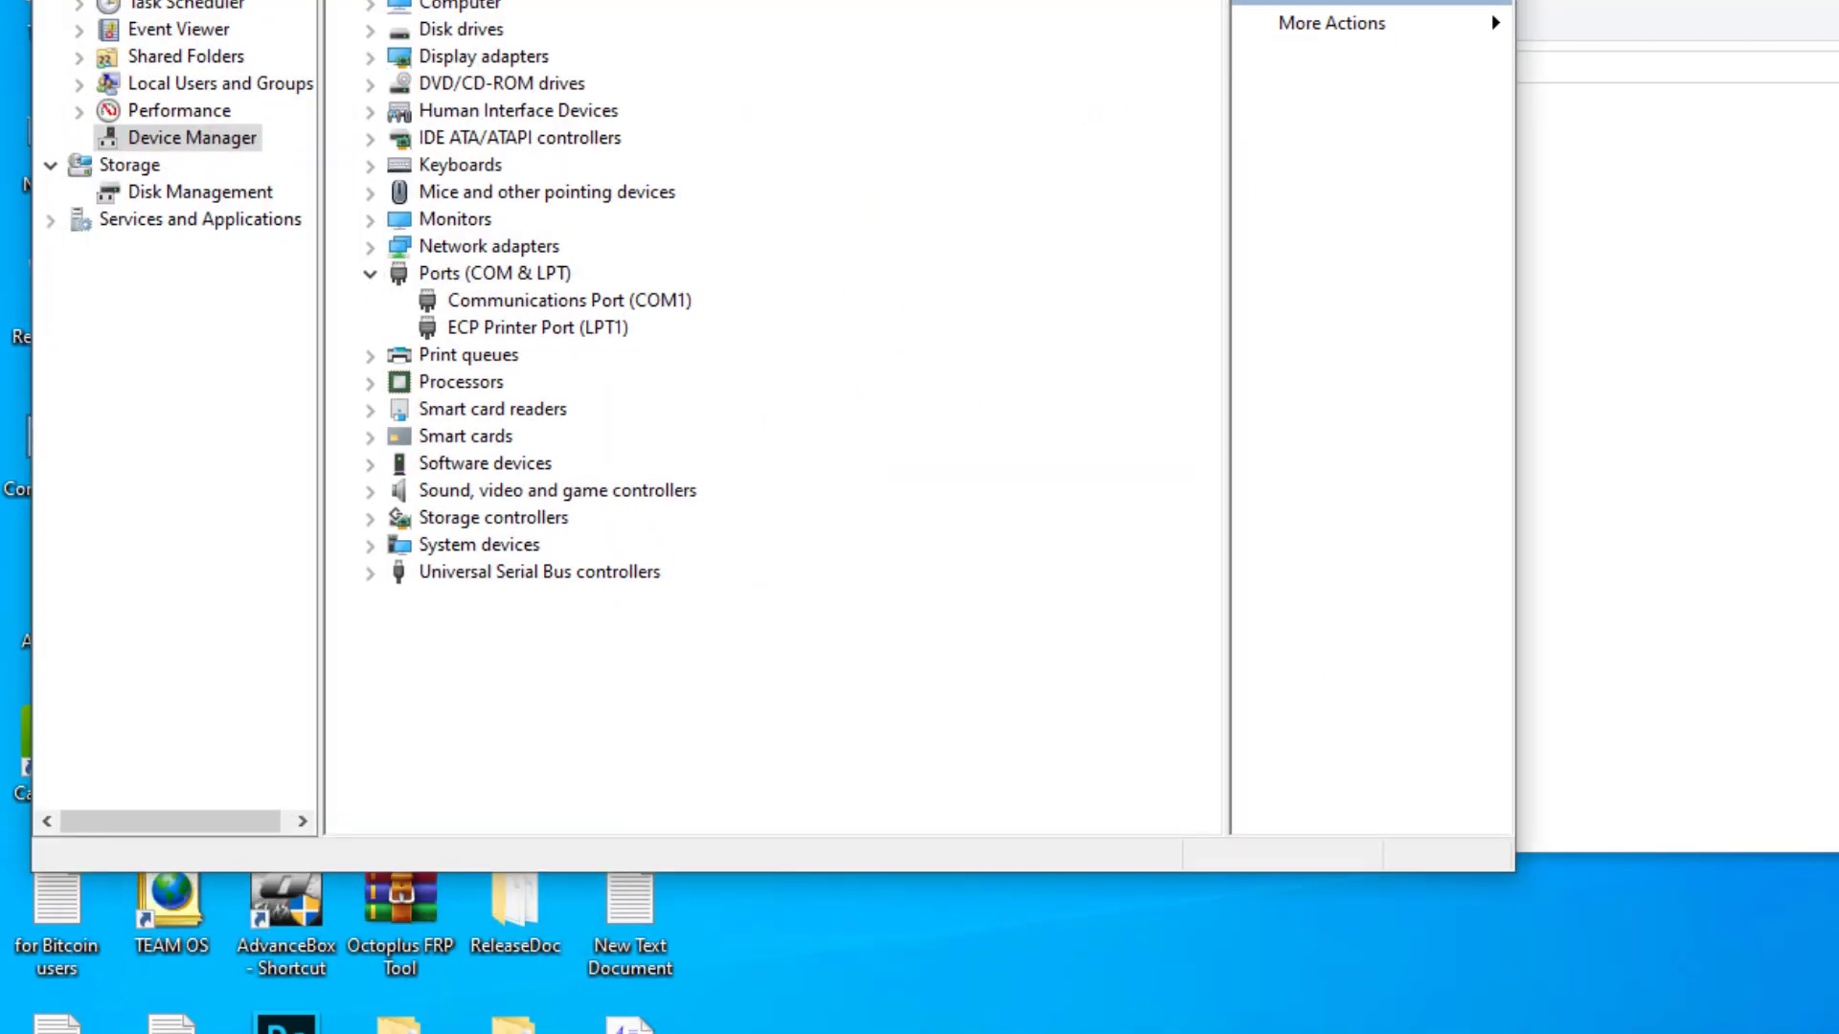
- Move the Computer Management window aside and bring the RockChip Service Tool to the front
key("alt+Tab")
key("alt+Tab")
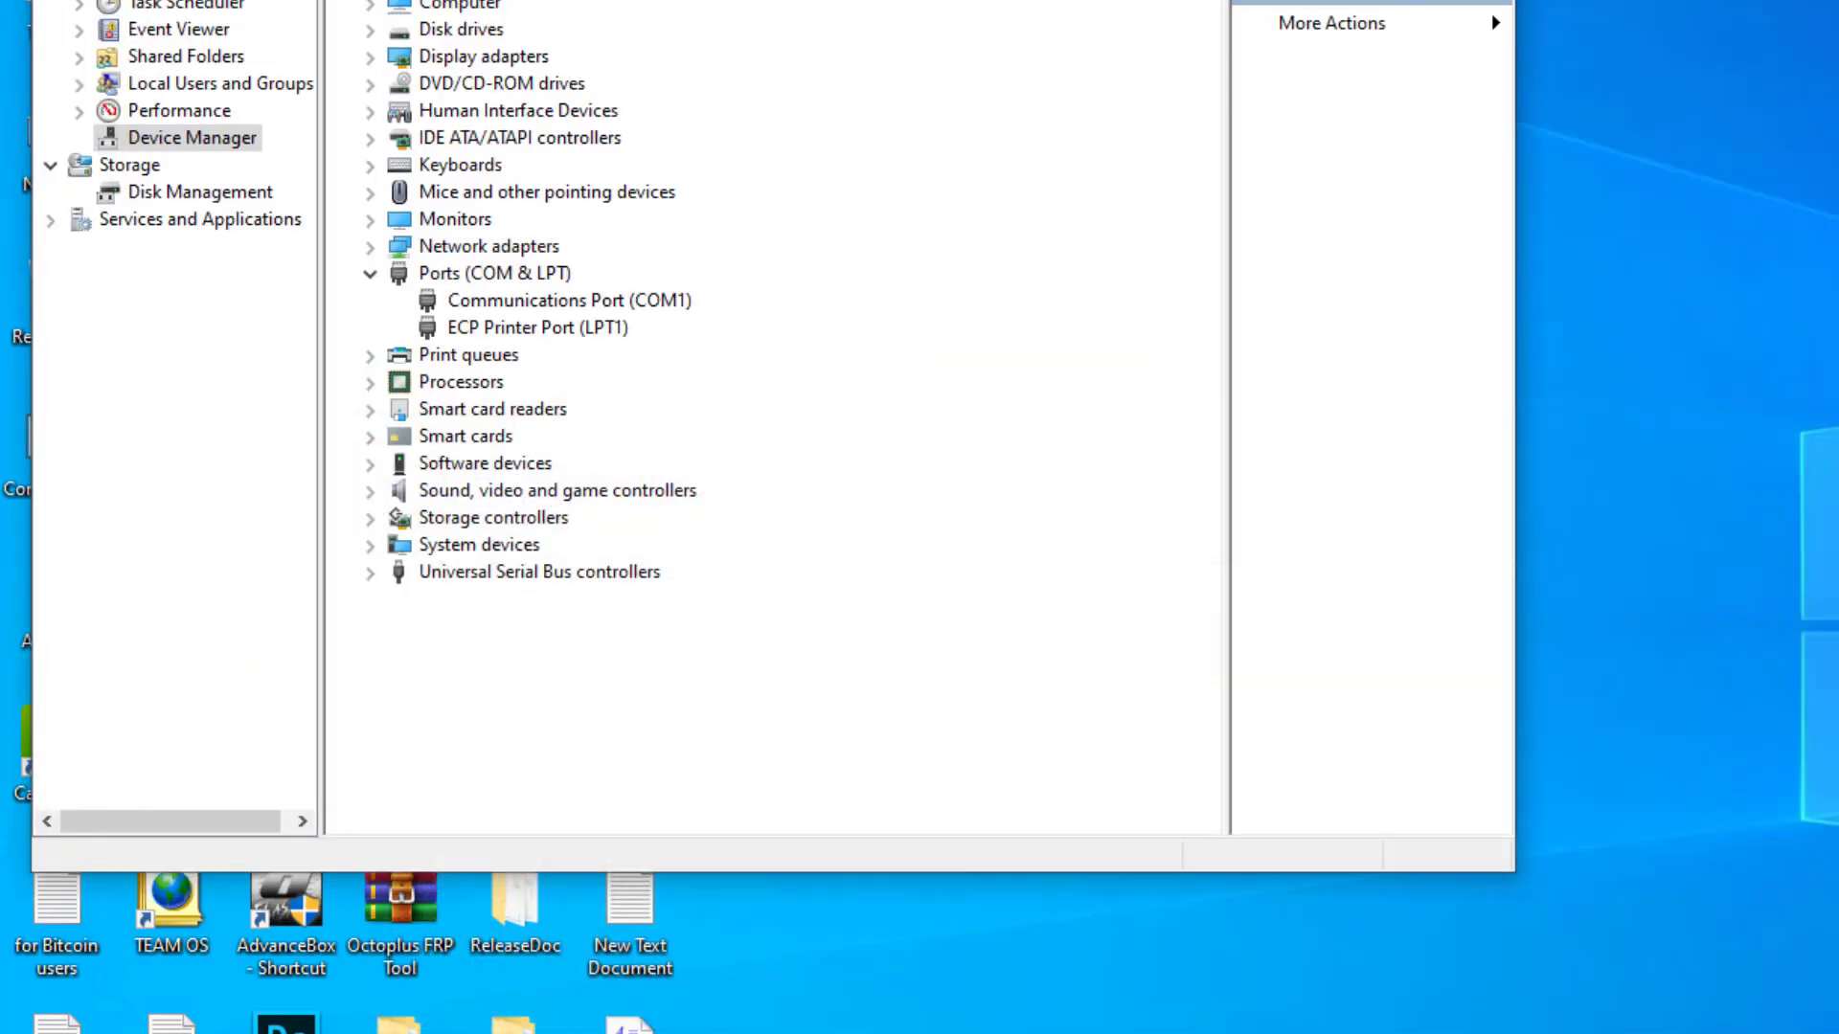
left_click_drag(936, 2, 1752, 2)
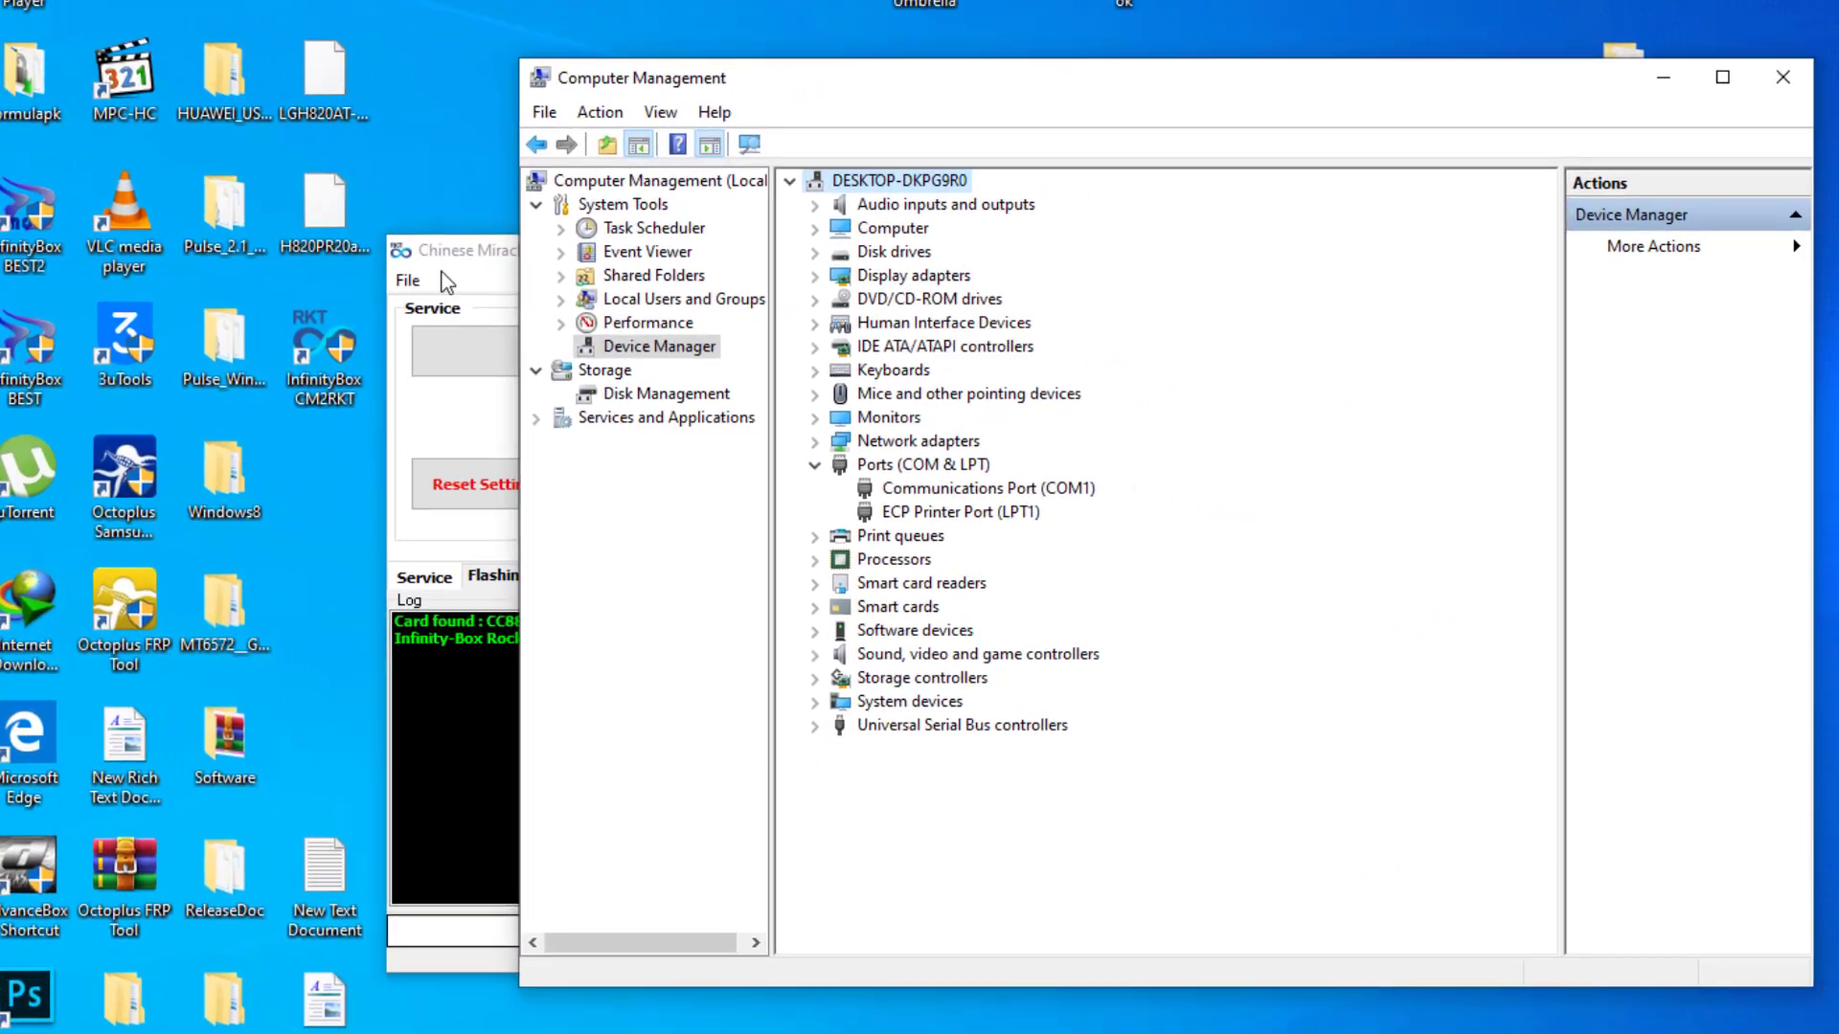
left_click(618, 209)
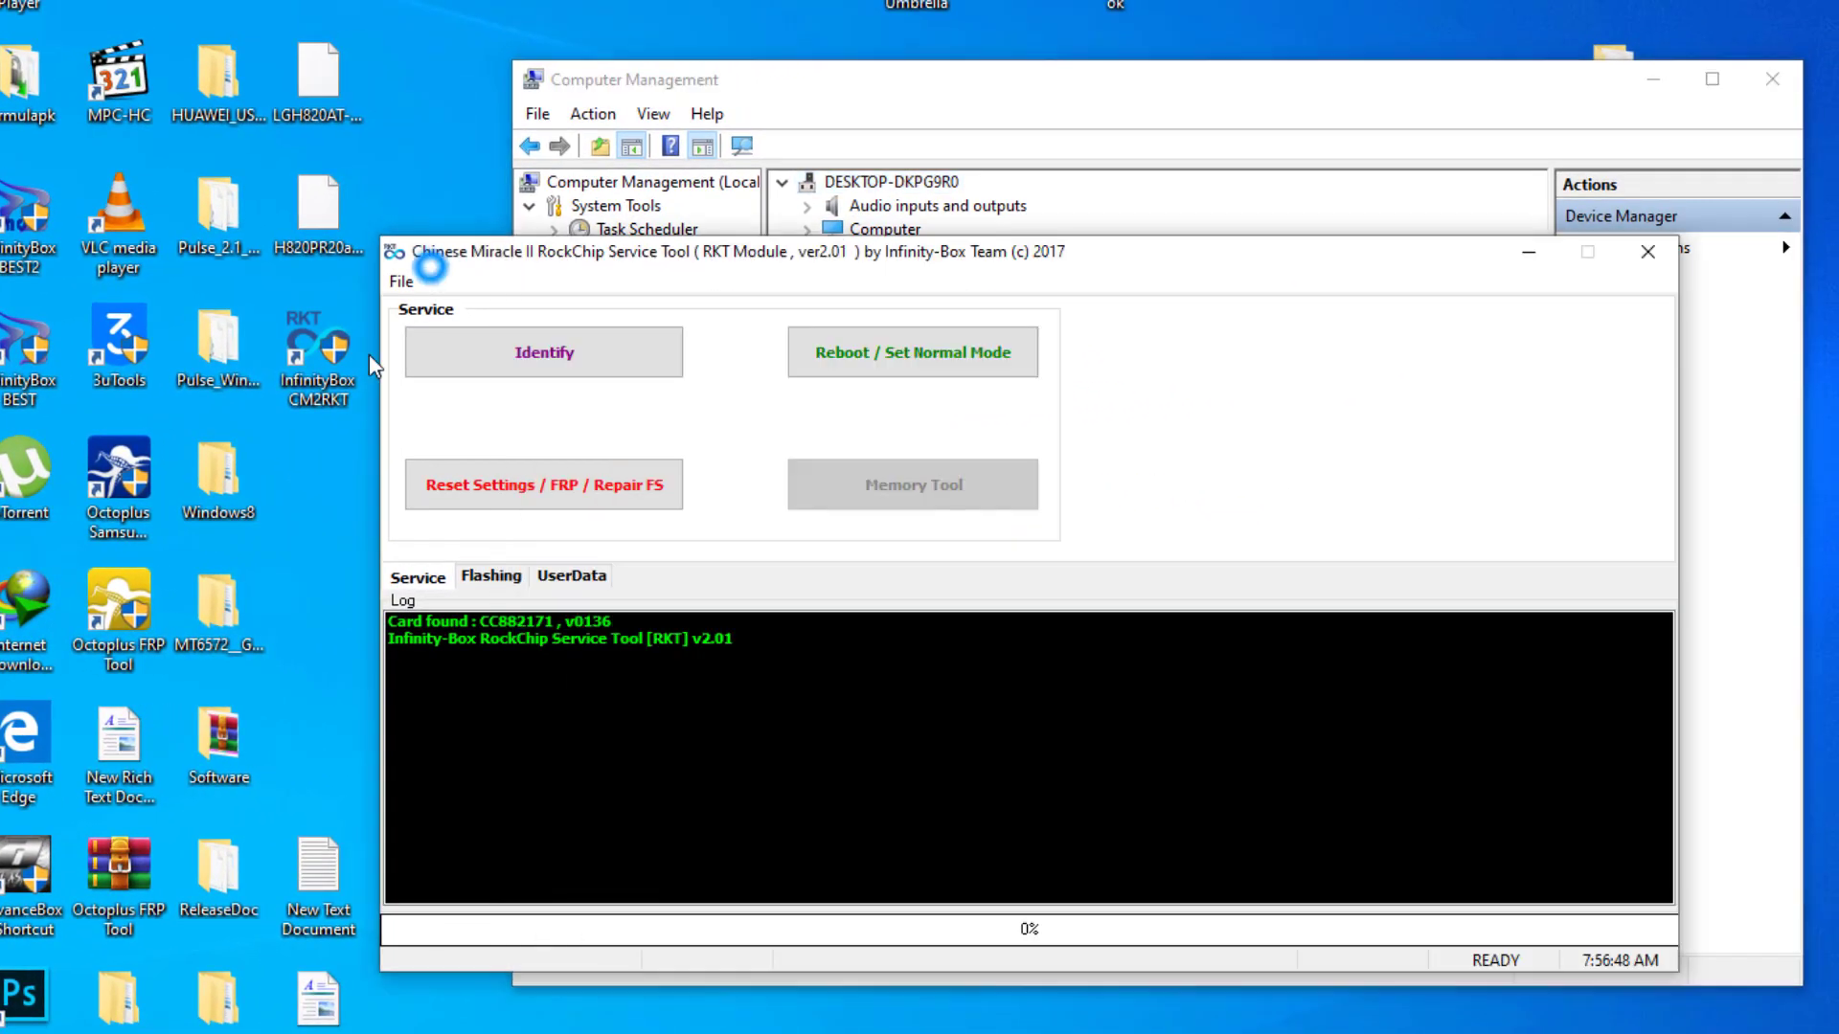
- Look through the flashing and user data functions of the RockChip Service Tool
left_click(492, 576)
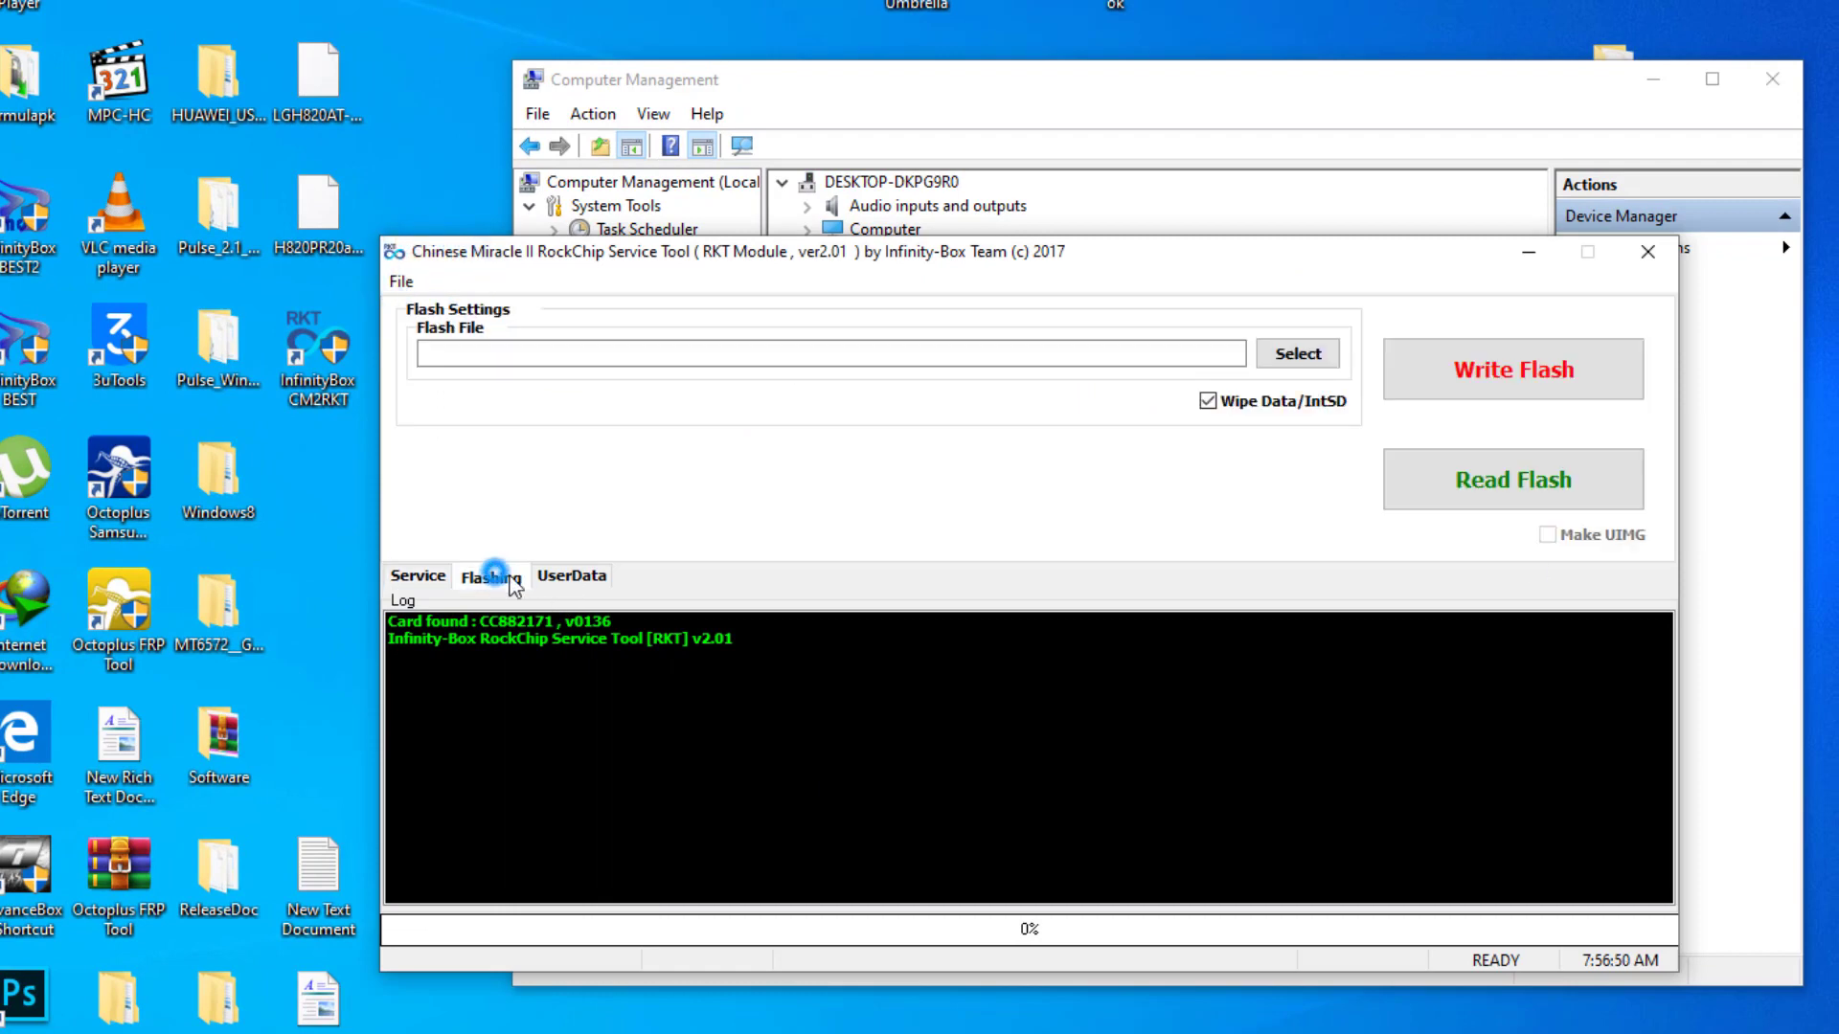
left_click(565, 578)
left_click(491, 576)
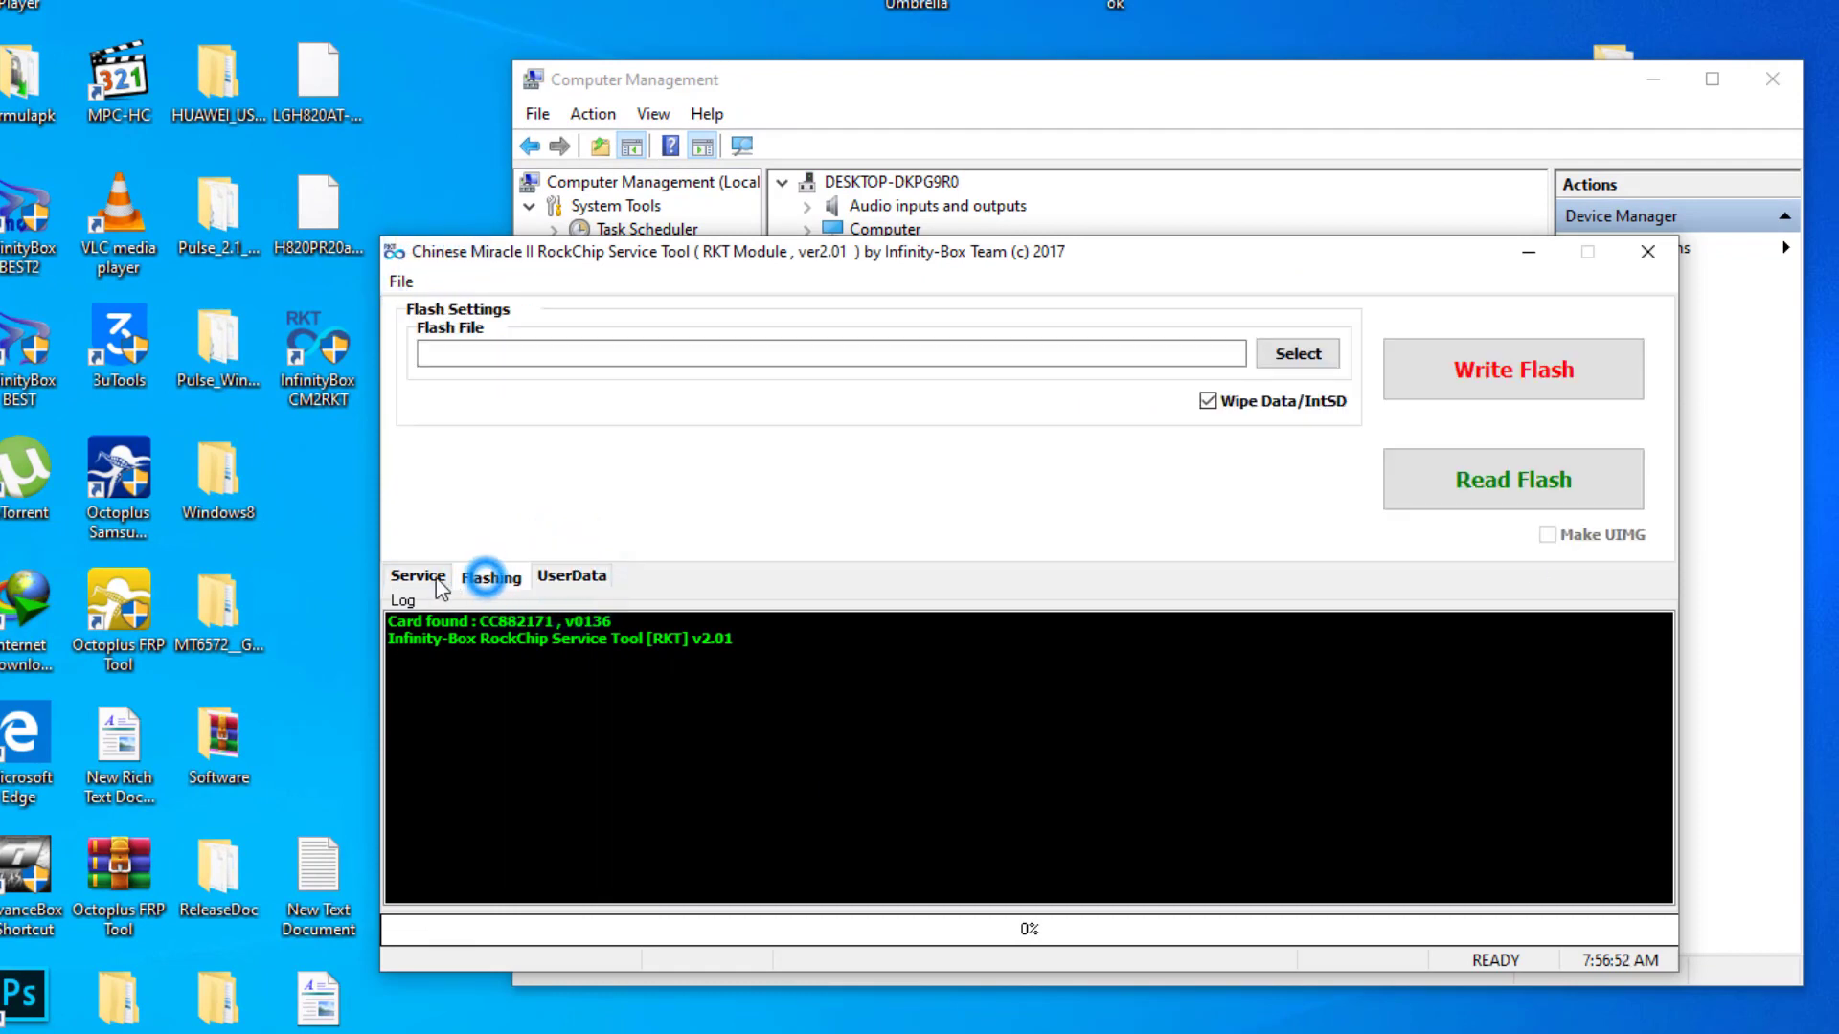
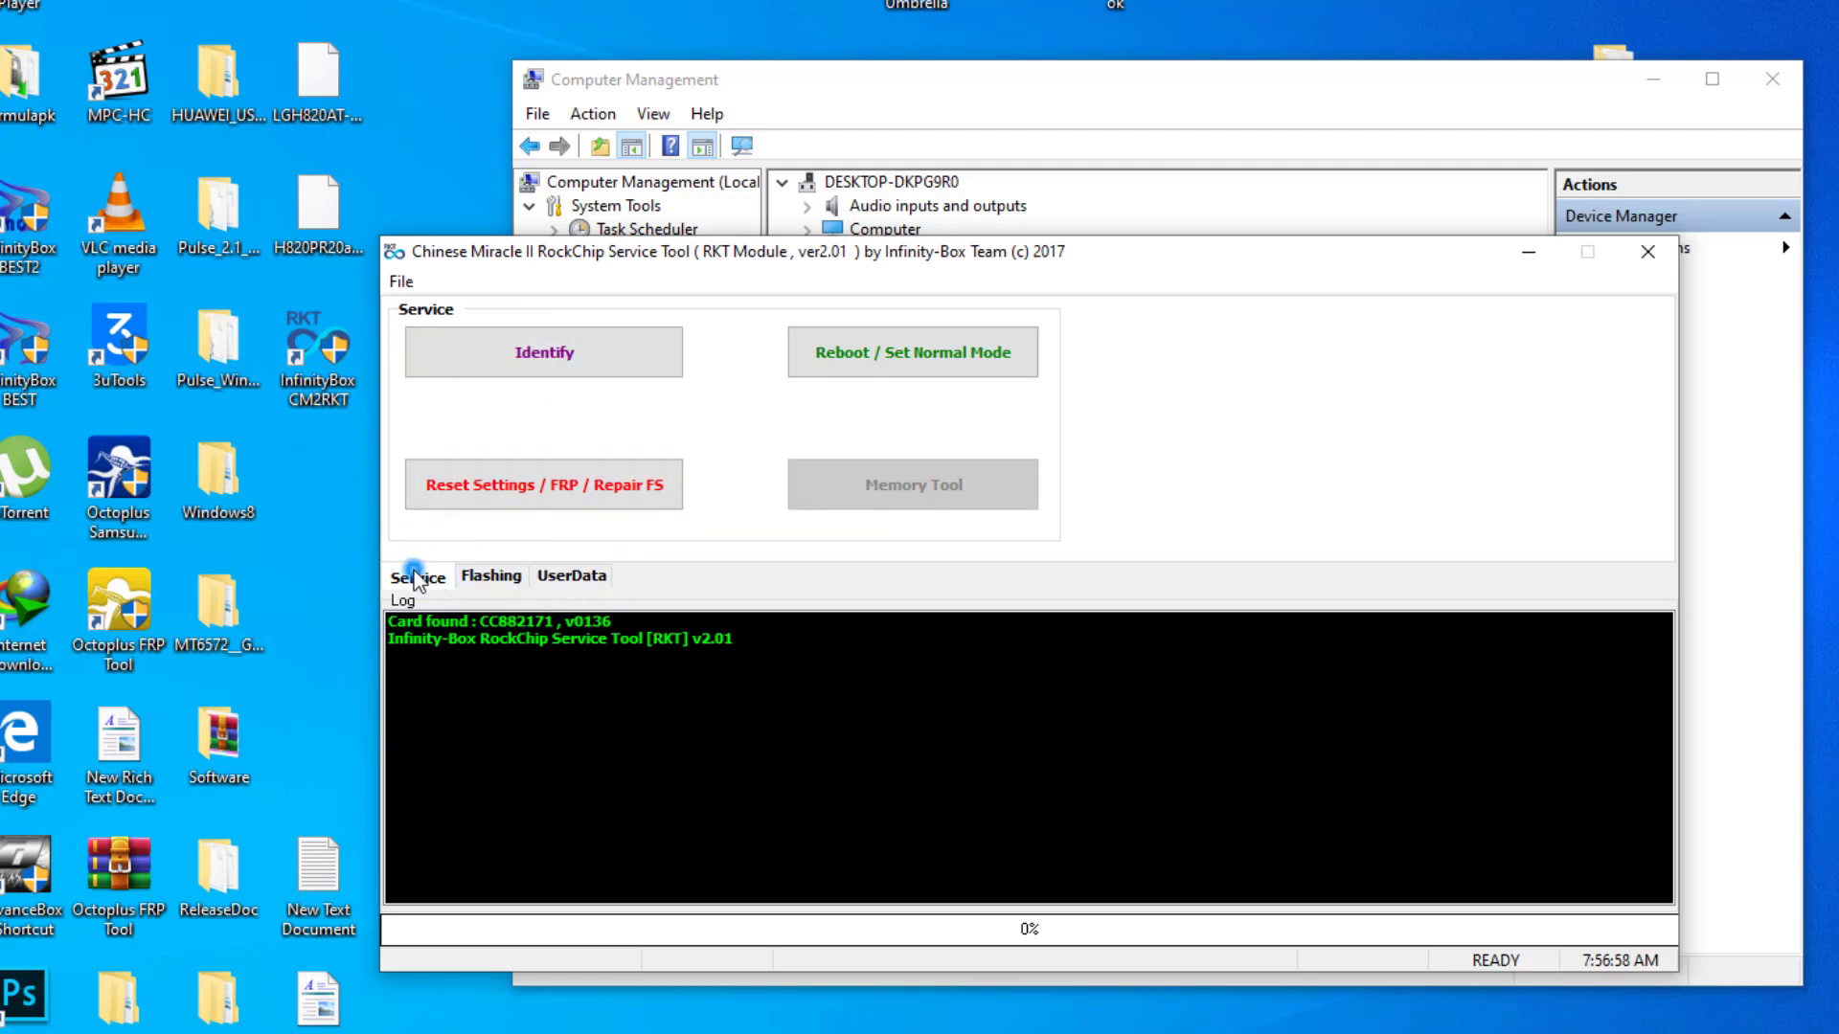
- Start the Identify operation, place Device Manager beside the service tool, and select the Unknown device under Other devices
left_click(548, 355)
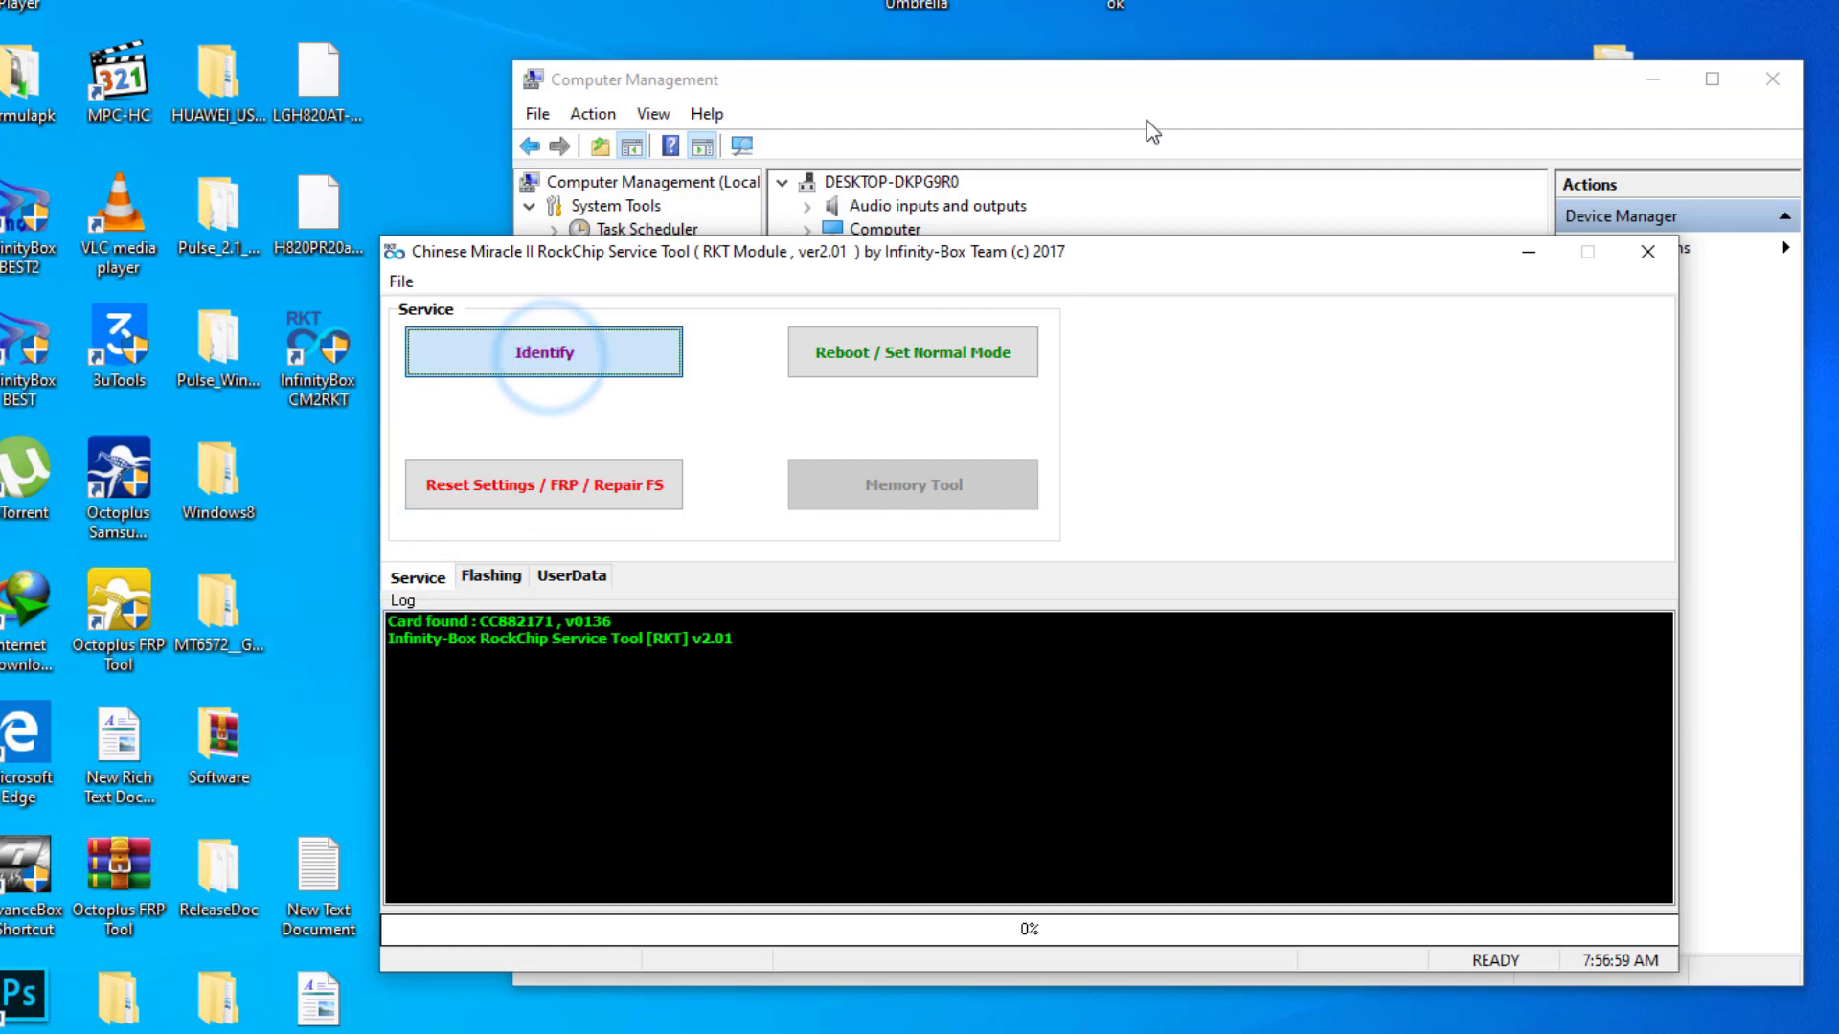
left_click_drag(1147, 119, 1511, 146)
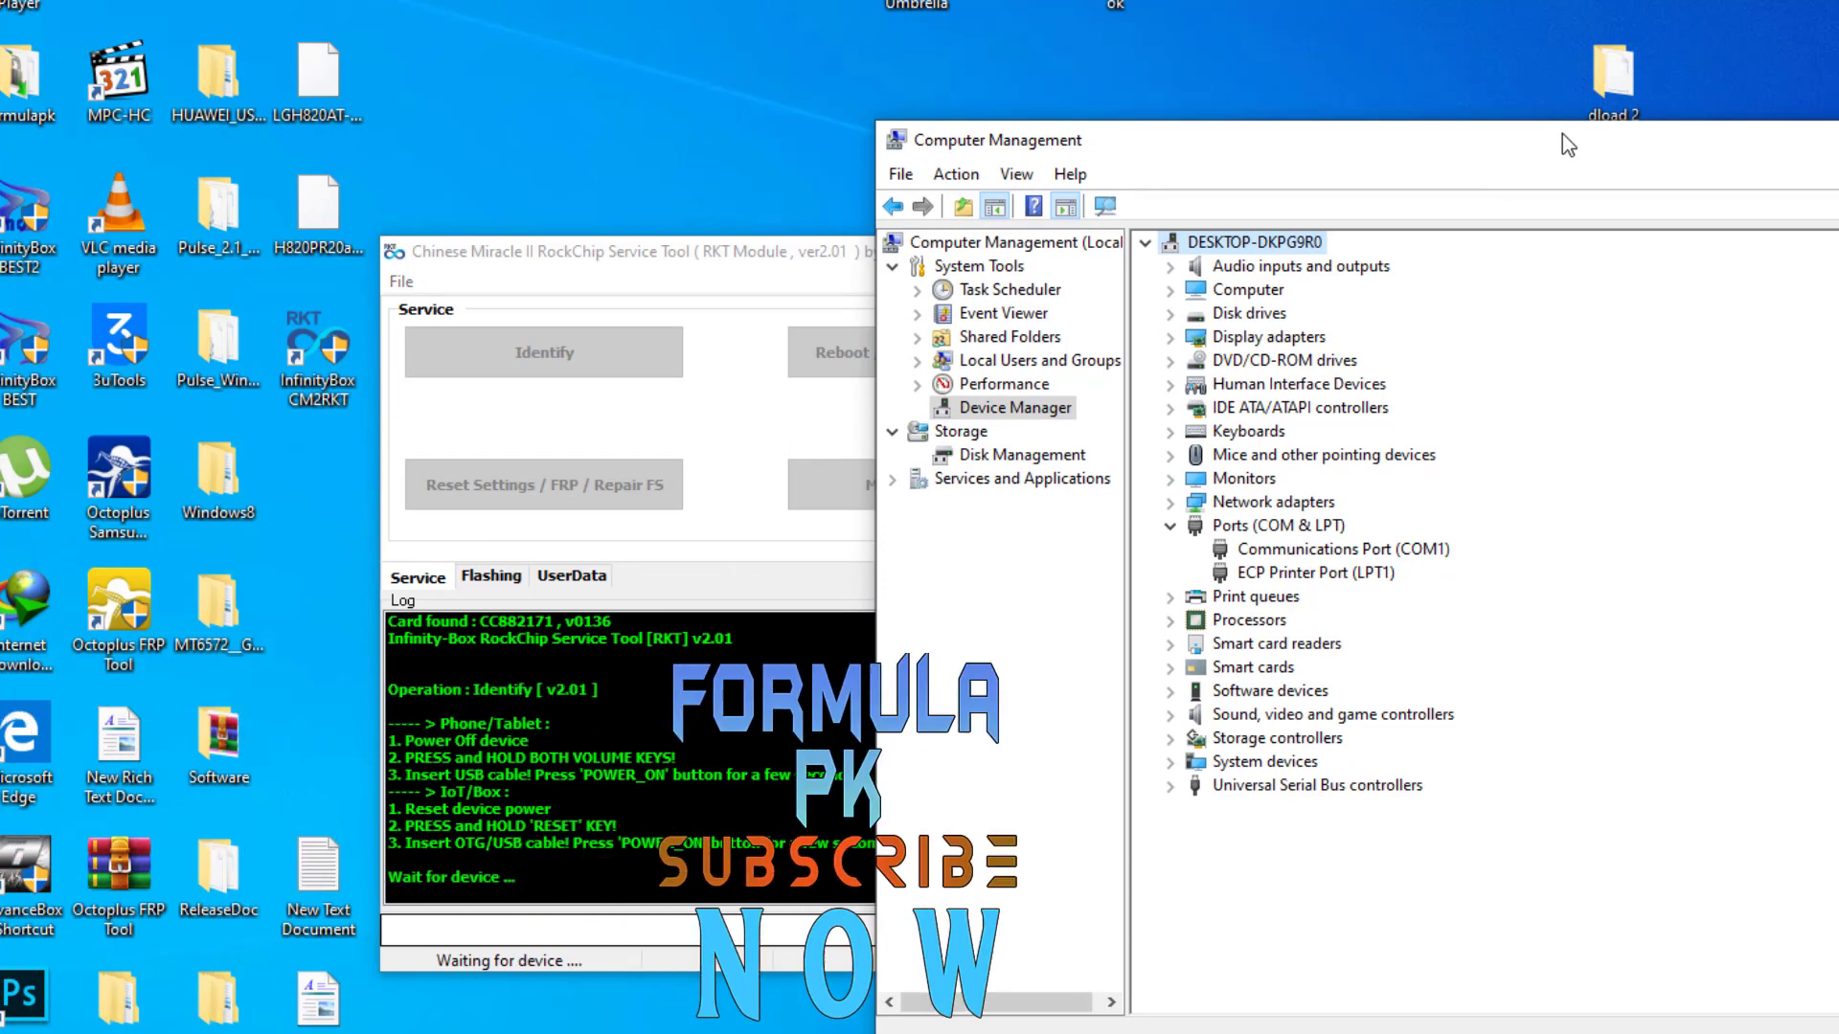
left_click_drag(1513, 135, 1579, 152)
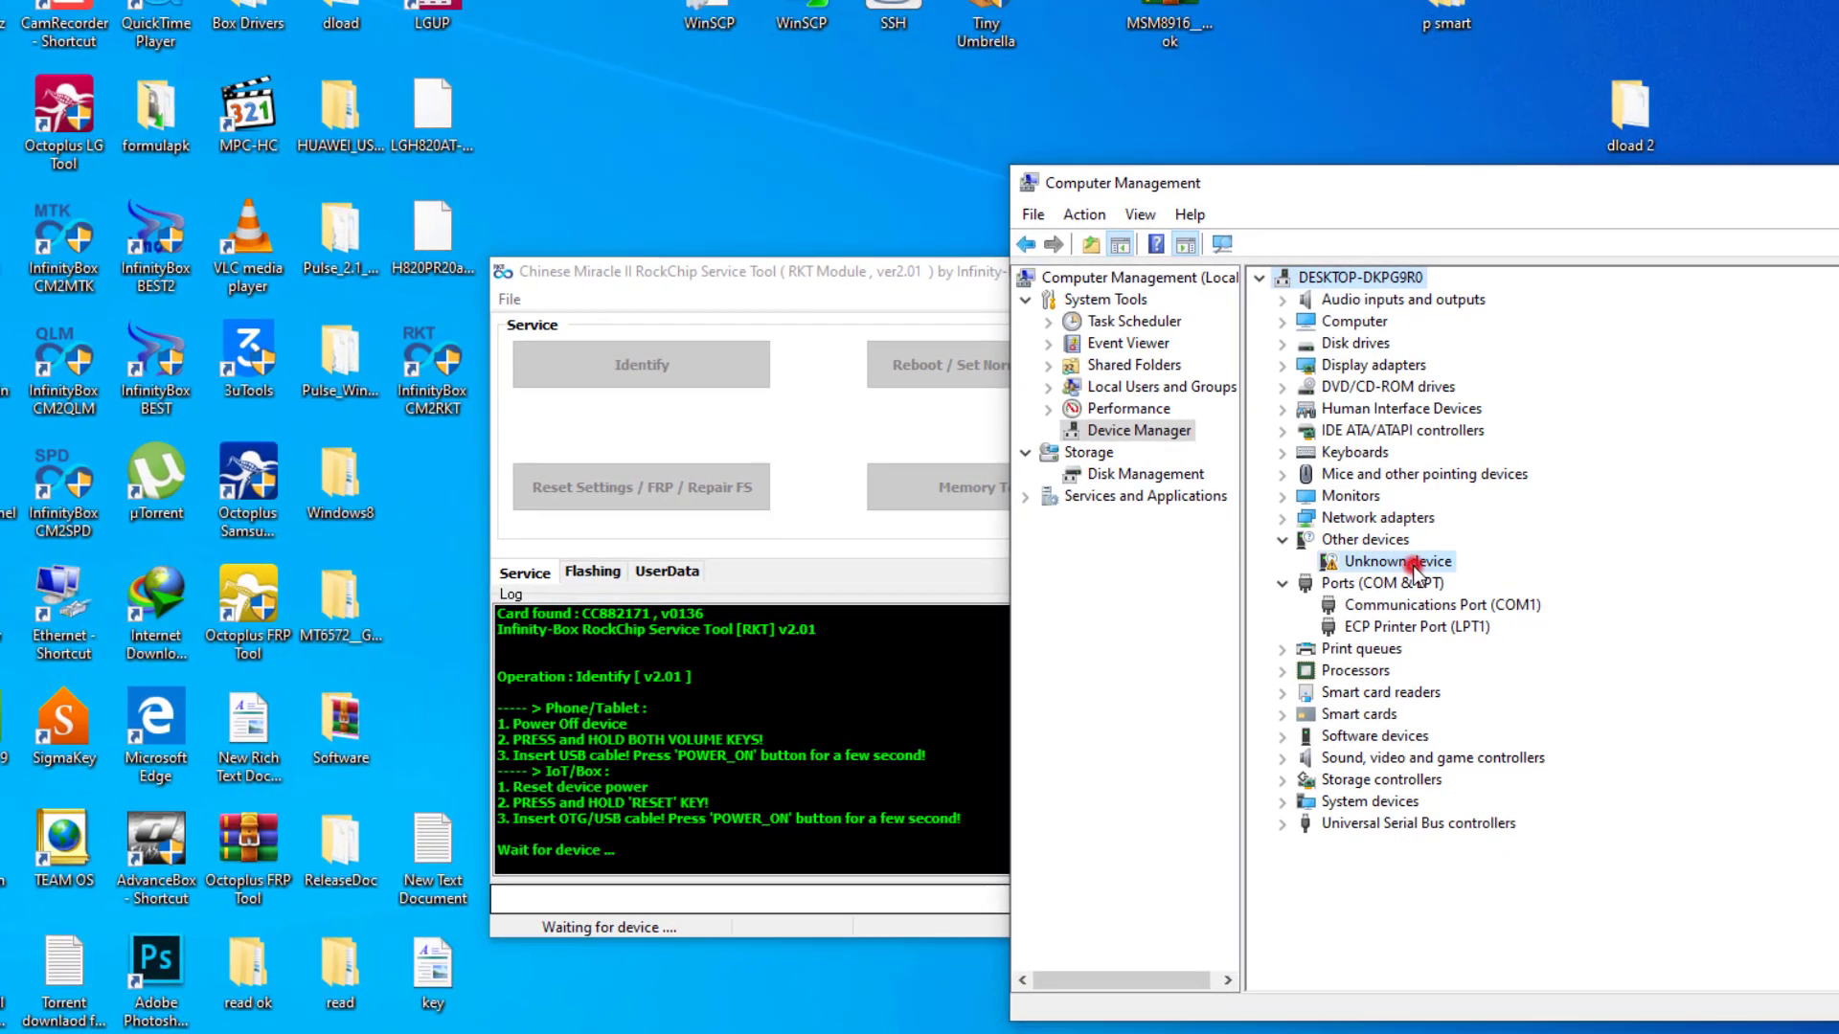
left_click(1390, 571)
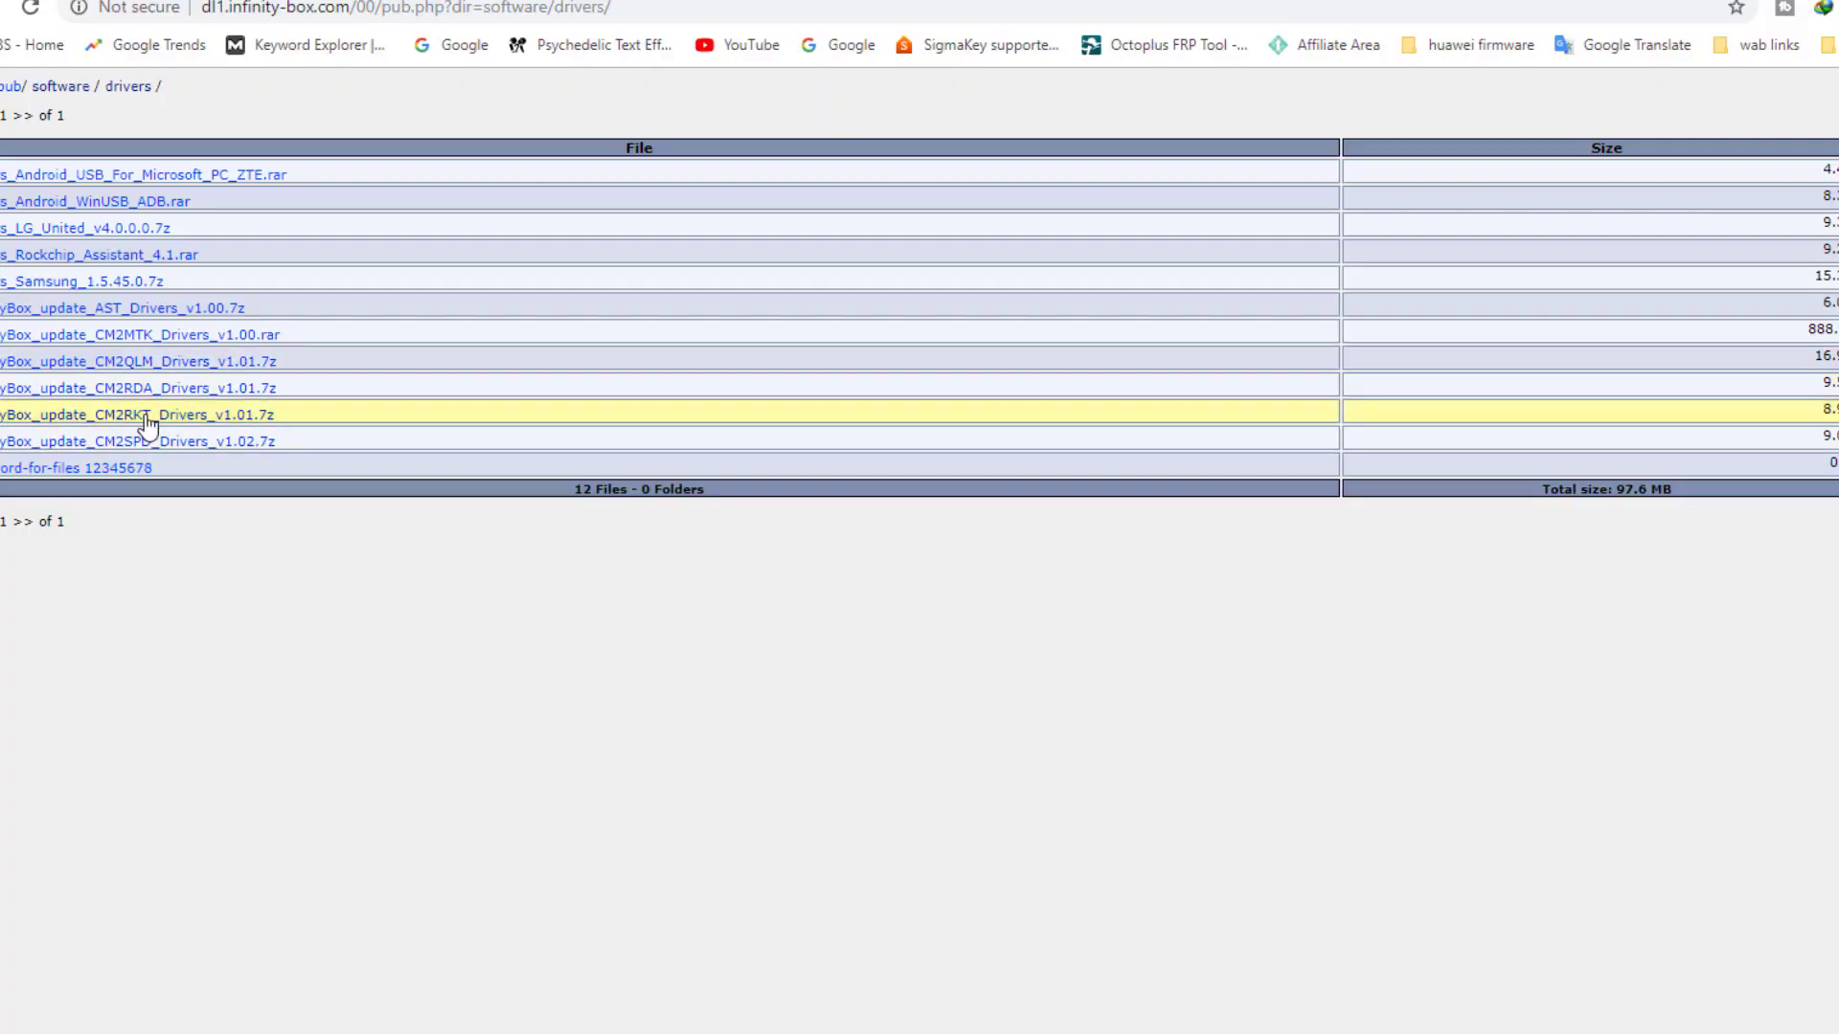
- Download InfinityBox_update_CM2RKT_Drivers_v1.01.7z from the drivers page in the browser
left_click(148, 418)
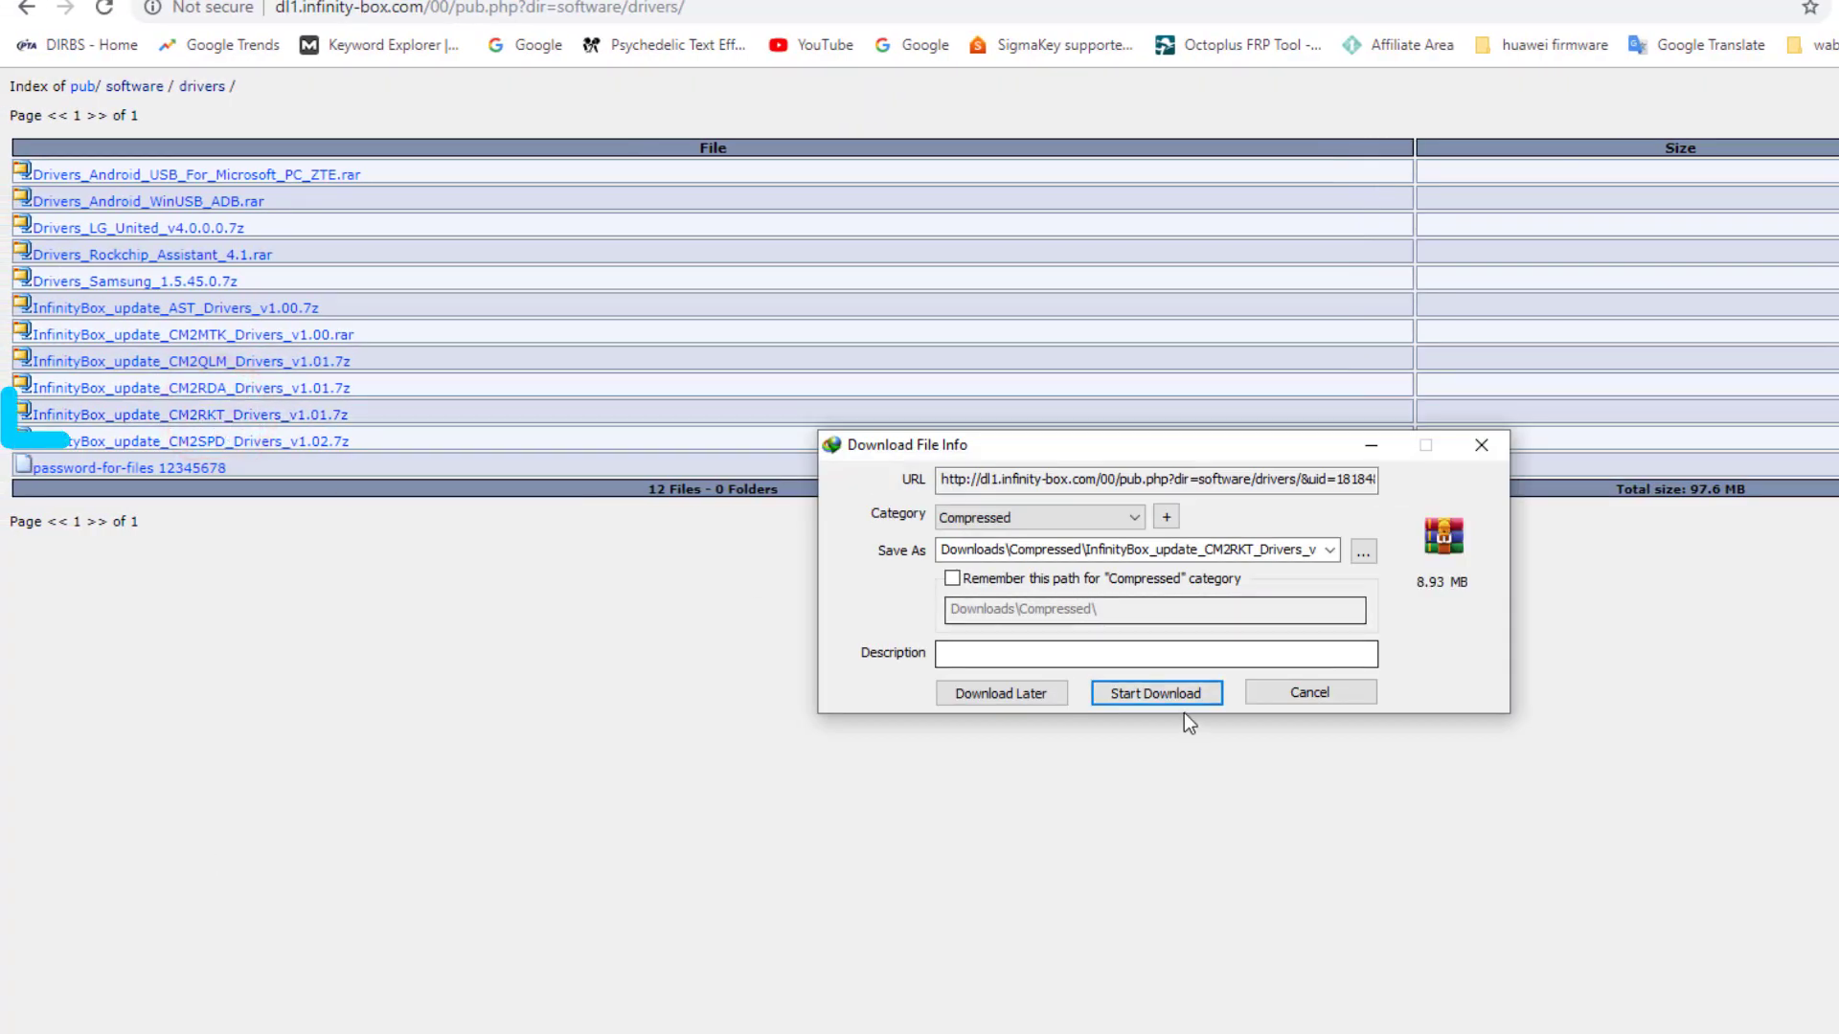
left_click(1167, 693)
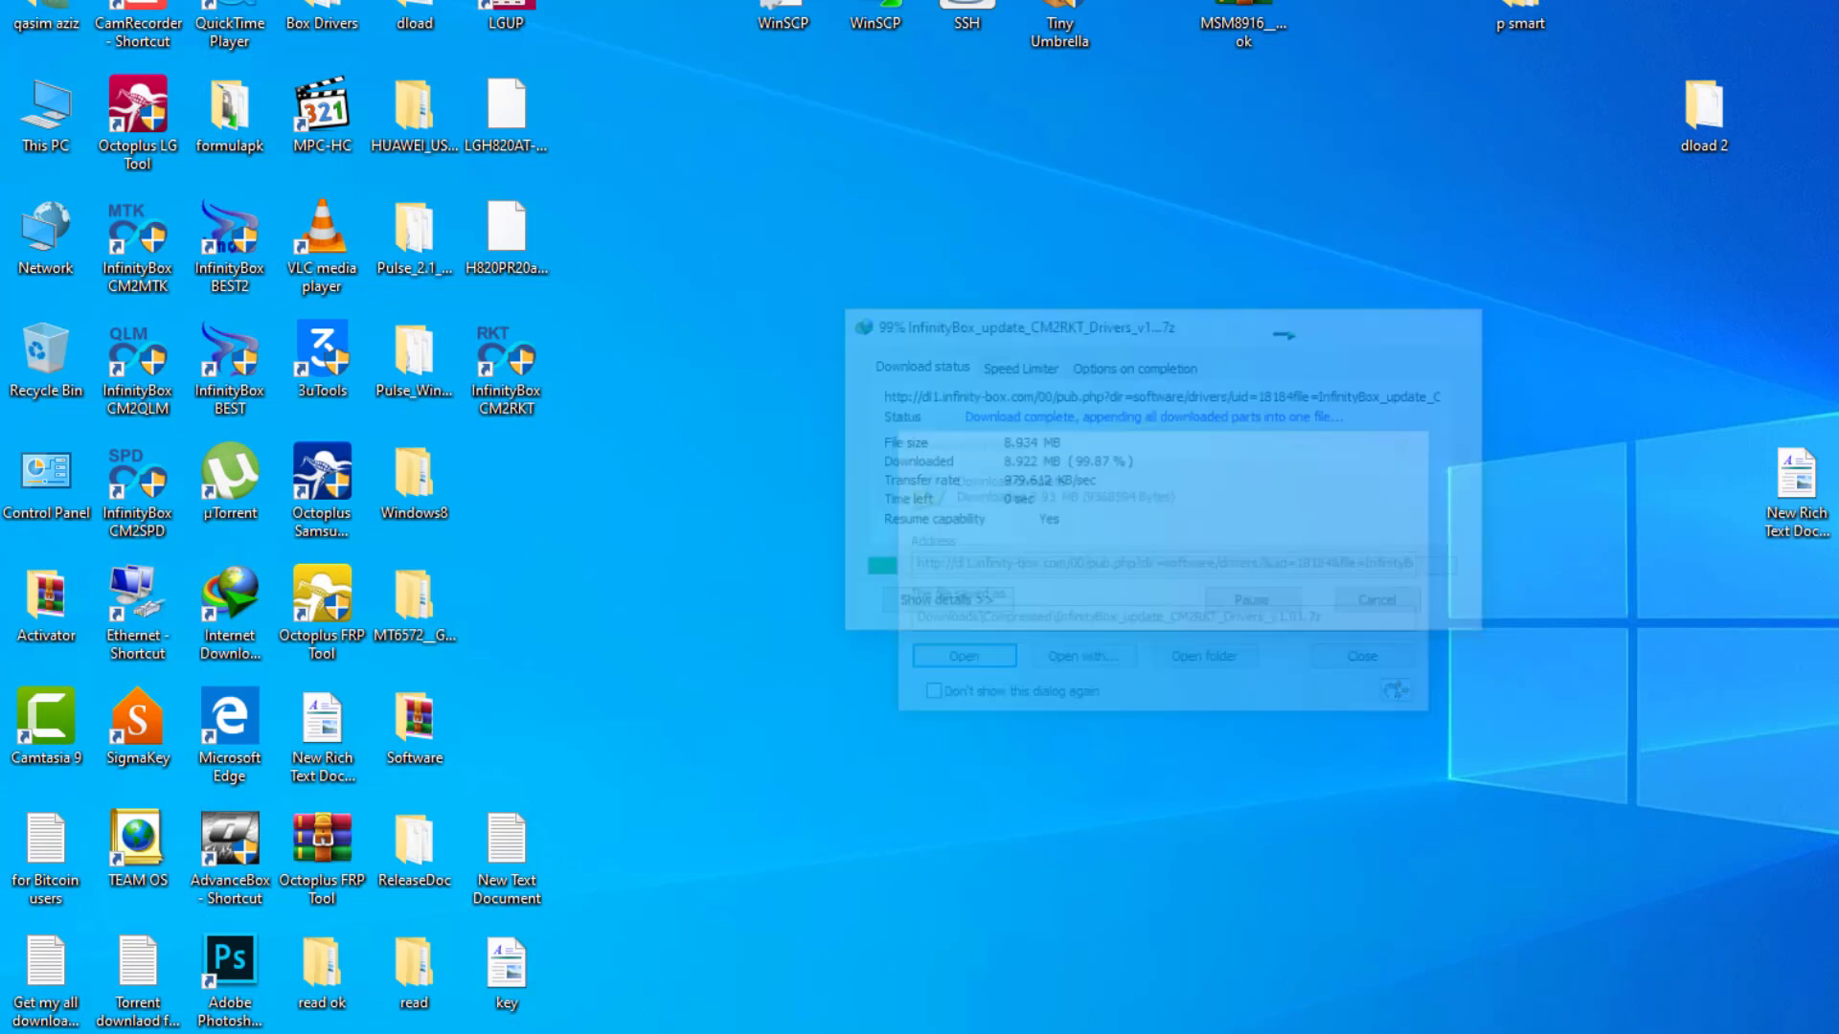
- Open the downloaded InfinityBox_update_CM2RKT_Drivers_v1.01 archive, run its installer with the preselected components, and close the finished setup
left_click(1209, 663)
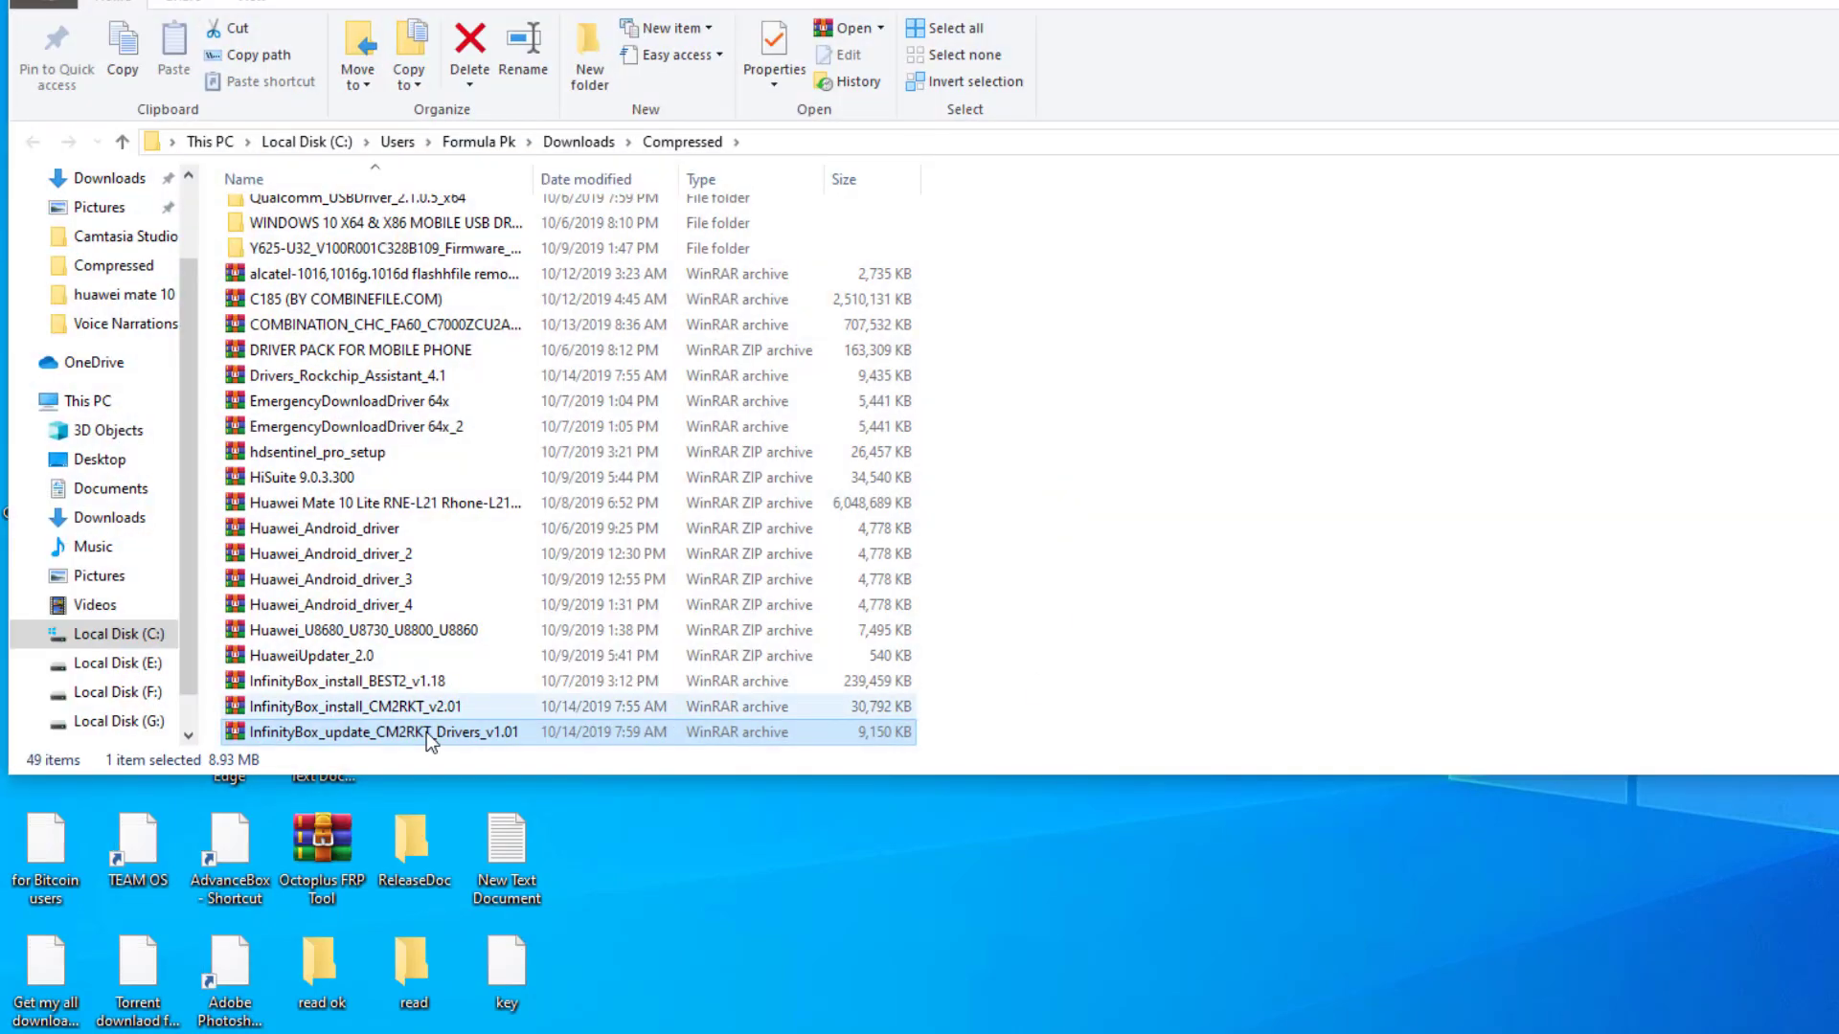
double_click(427, 732)
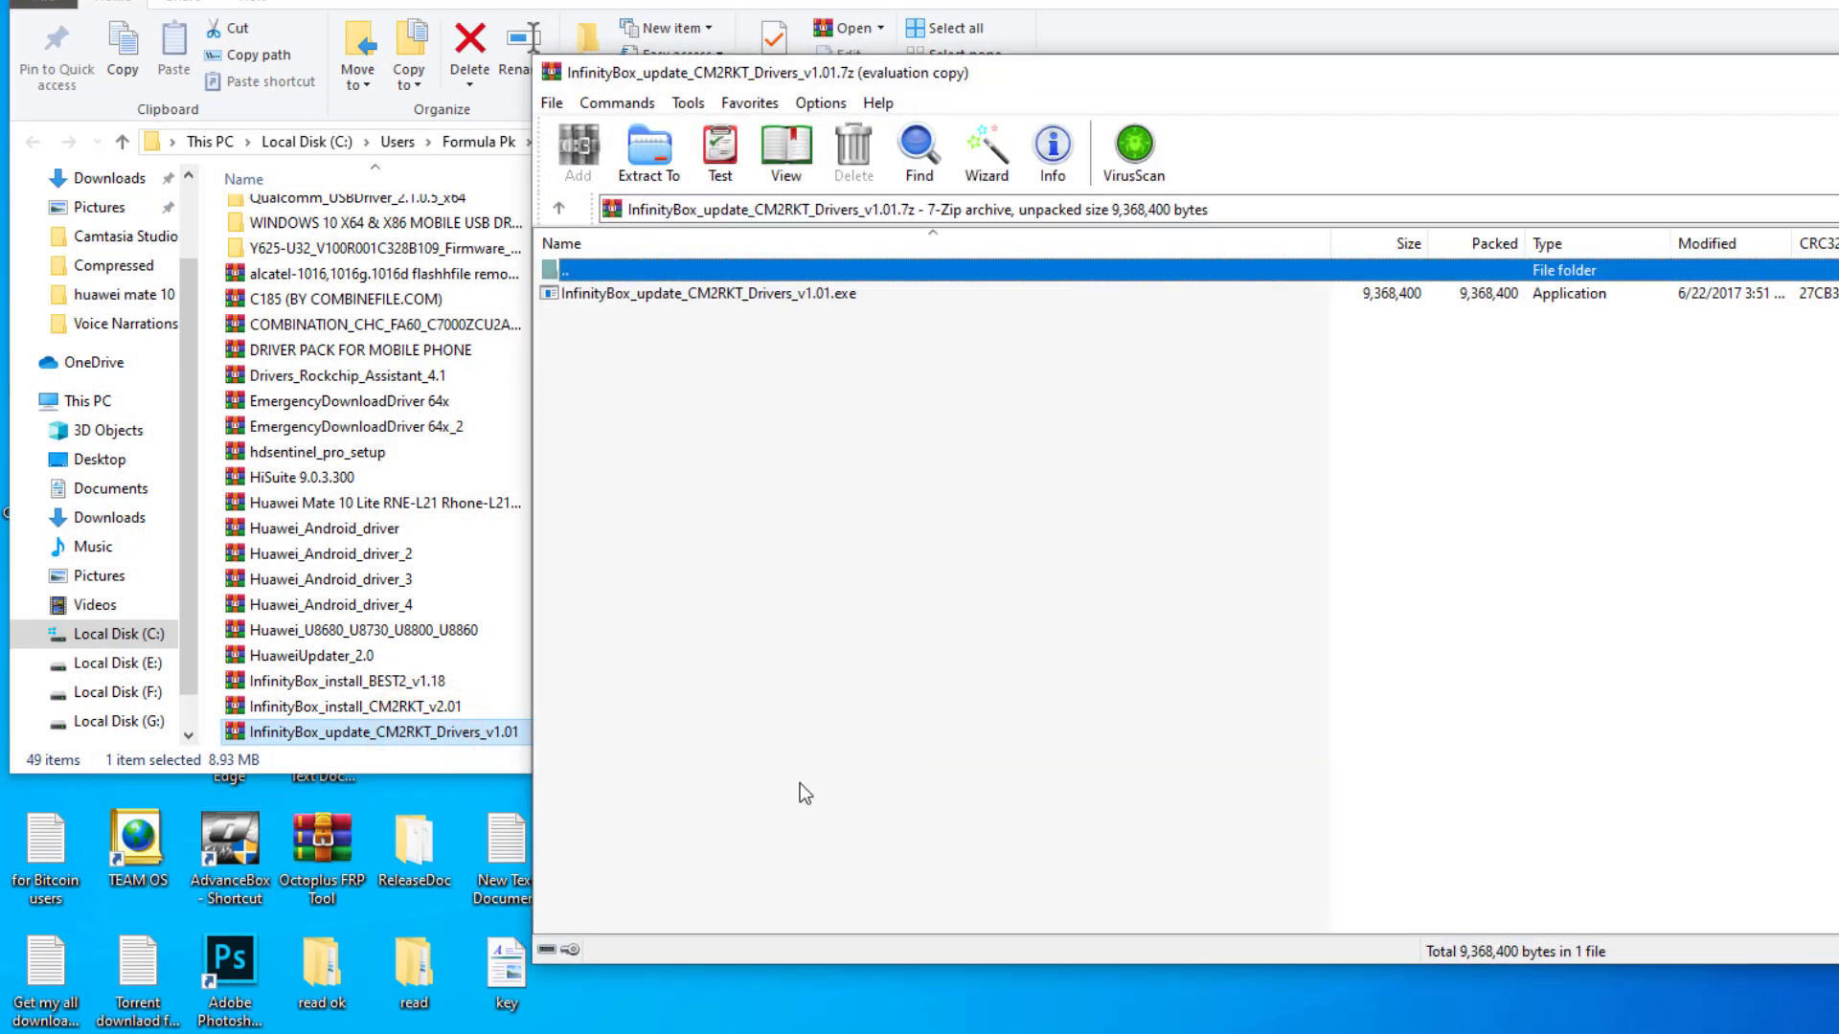
double_click(711, 293)
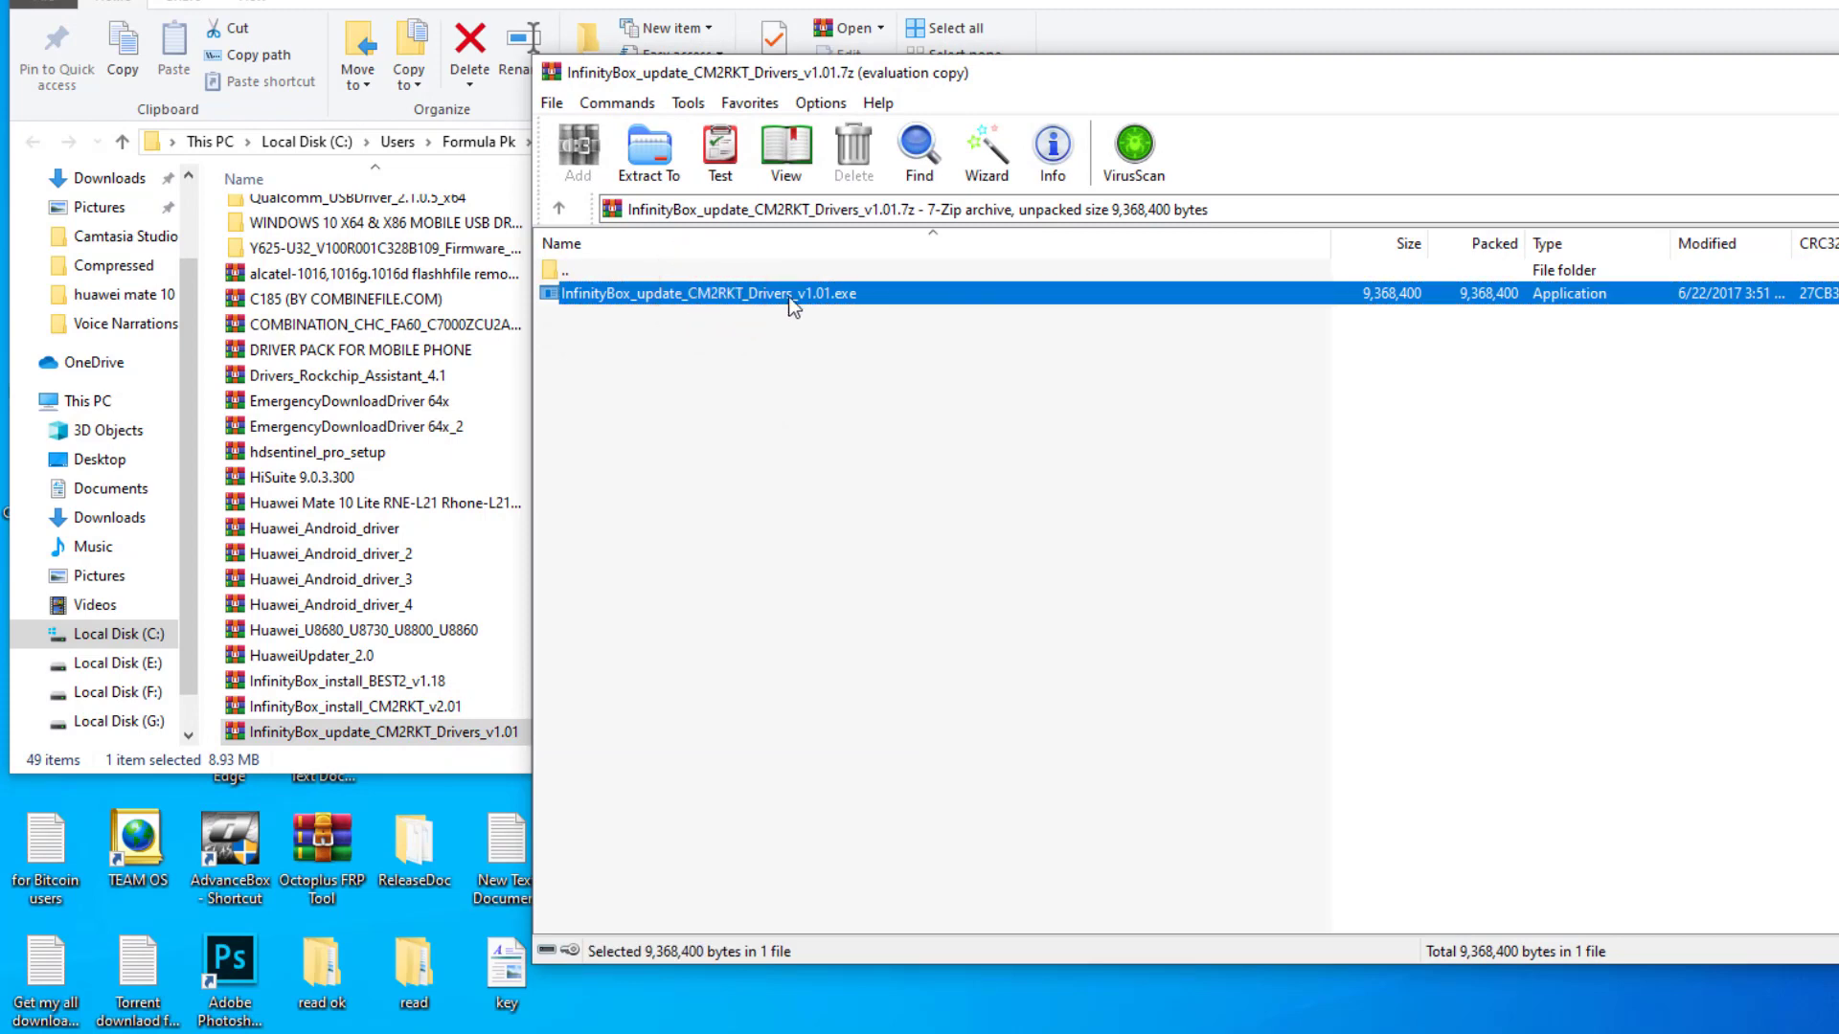
left_click(1346, 728)
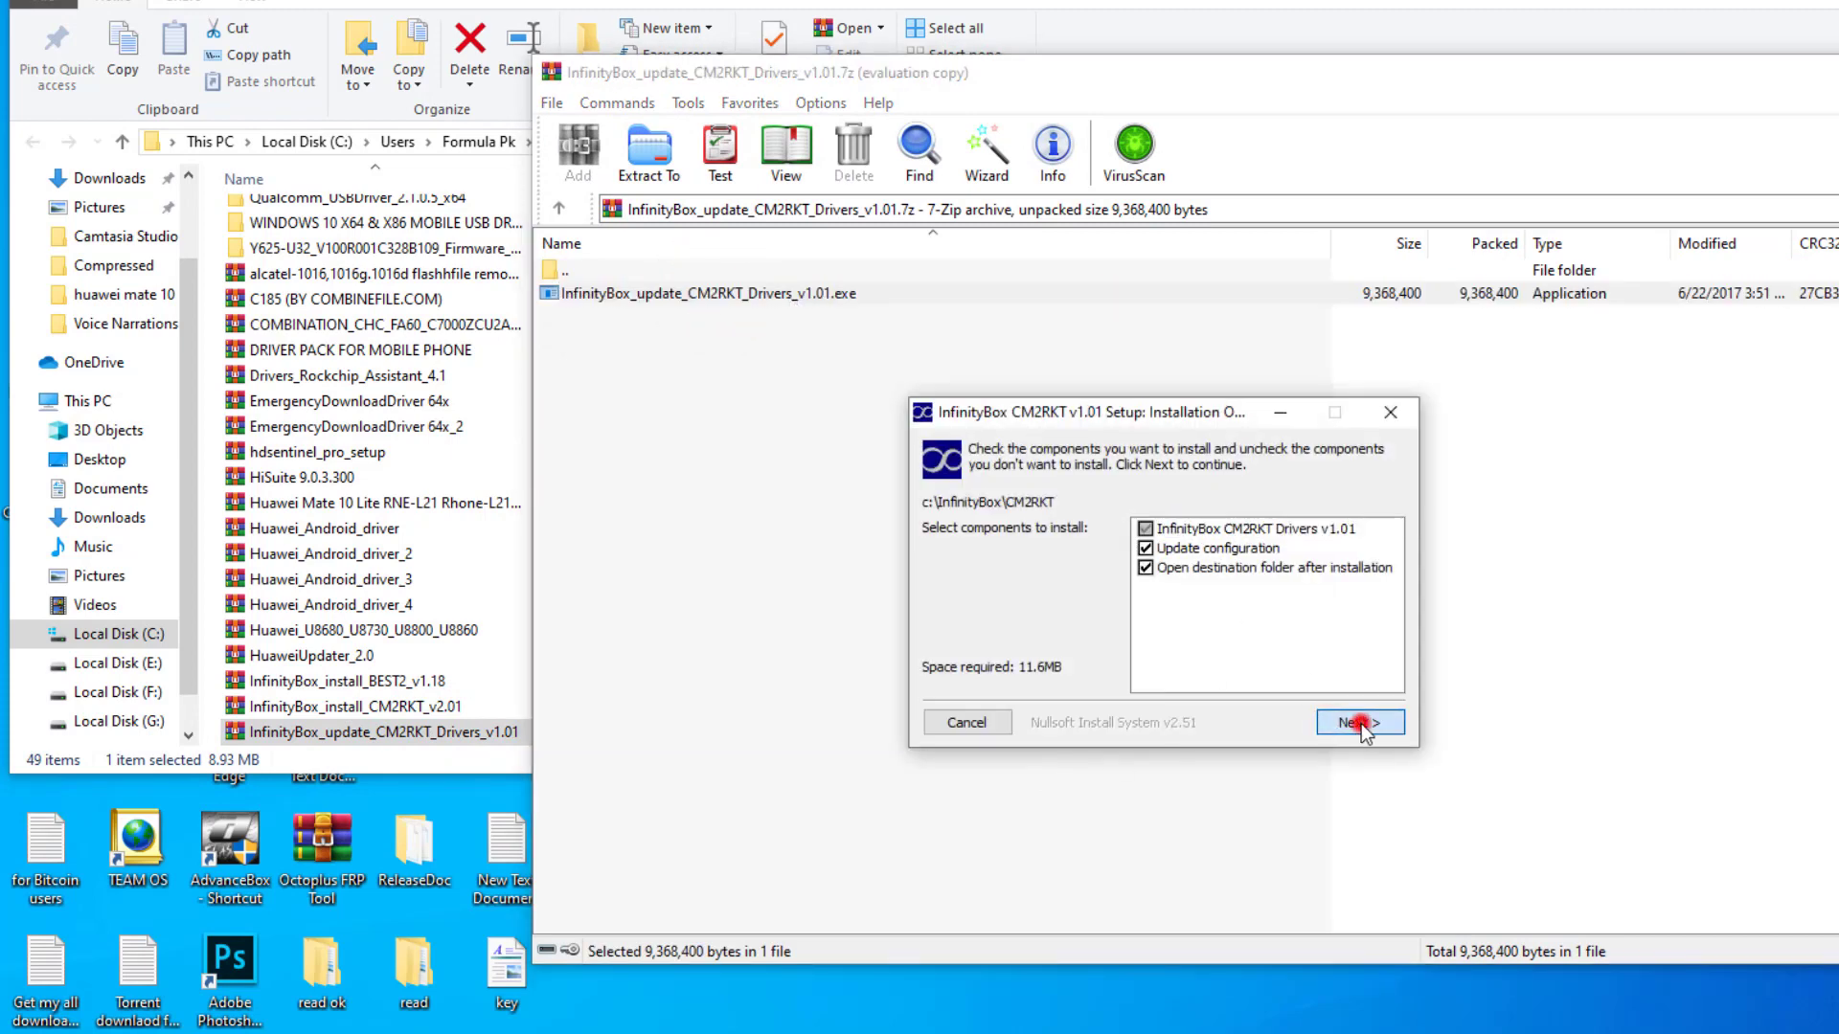
left_click(1360, 724)
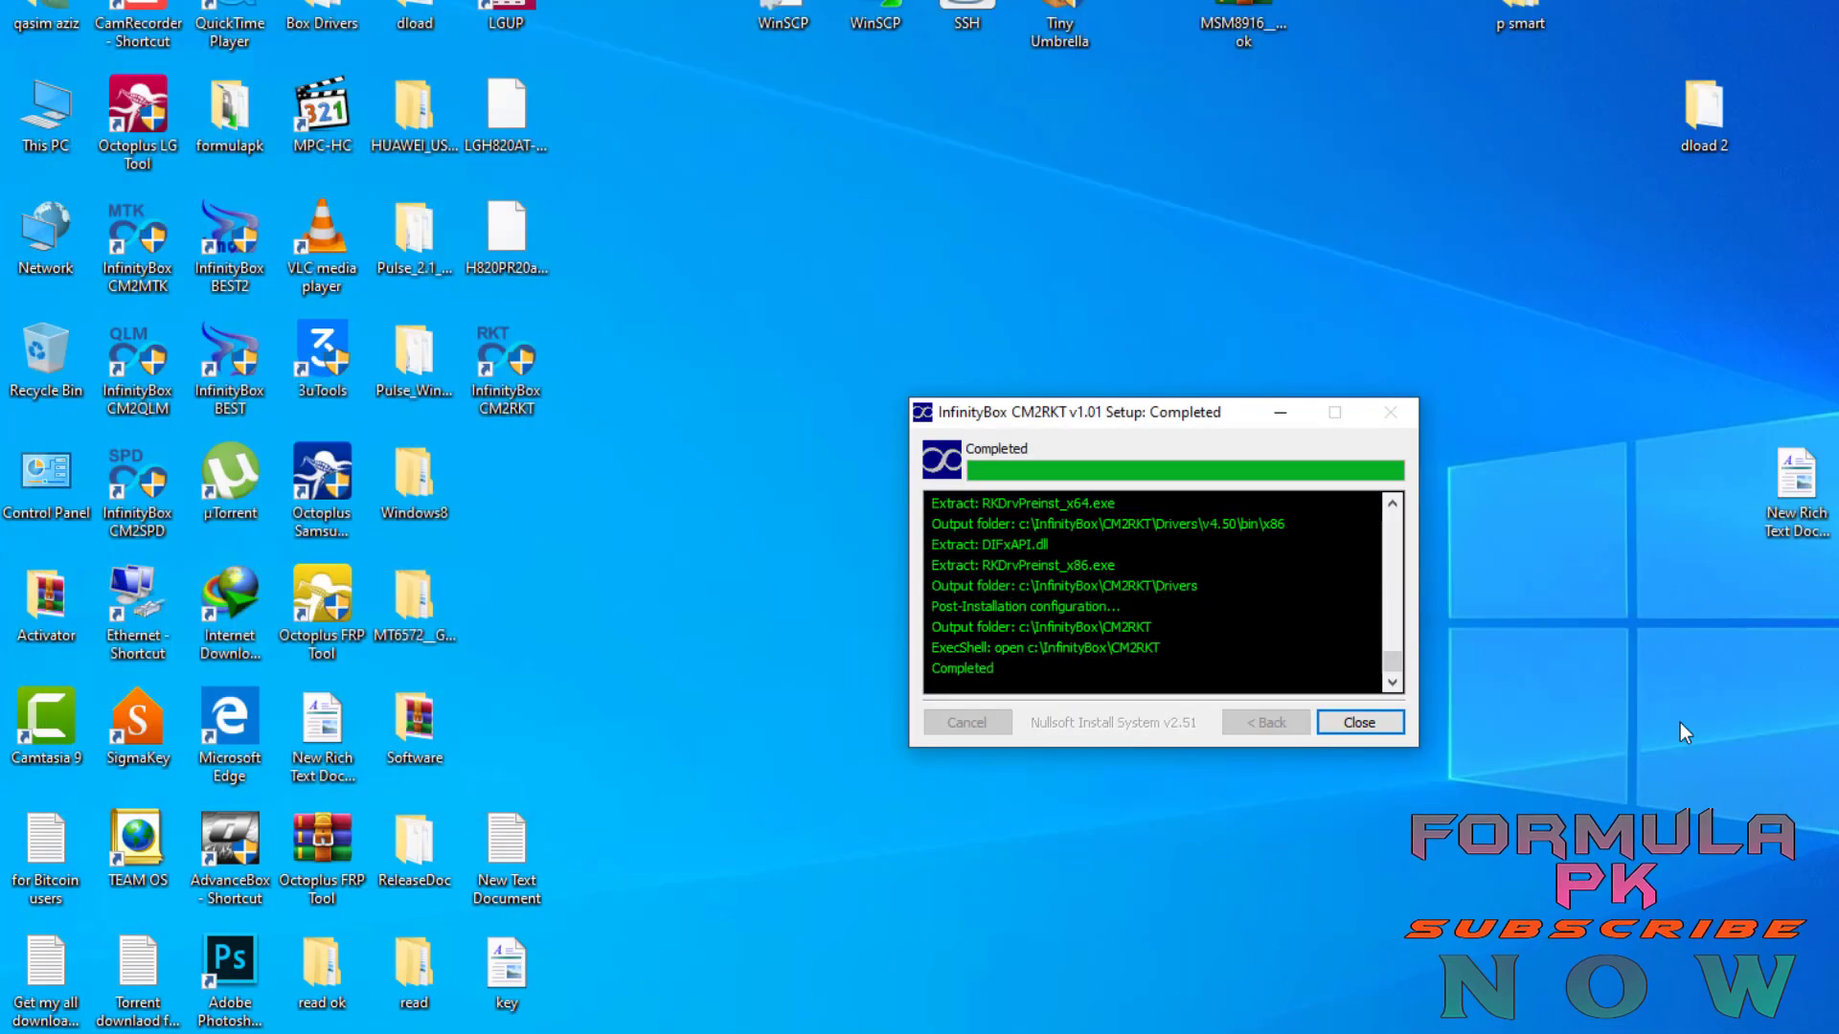
left_click(1355, 720)
- Look through the v4.50 and v3.00 driver folders in the InfinityBox CM2RKT shortcut's target location, then close the folder and shortcut properties
right_click(506, 383)
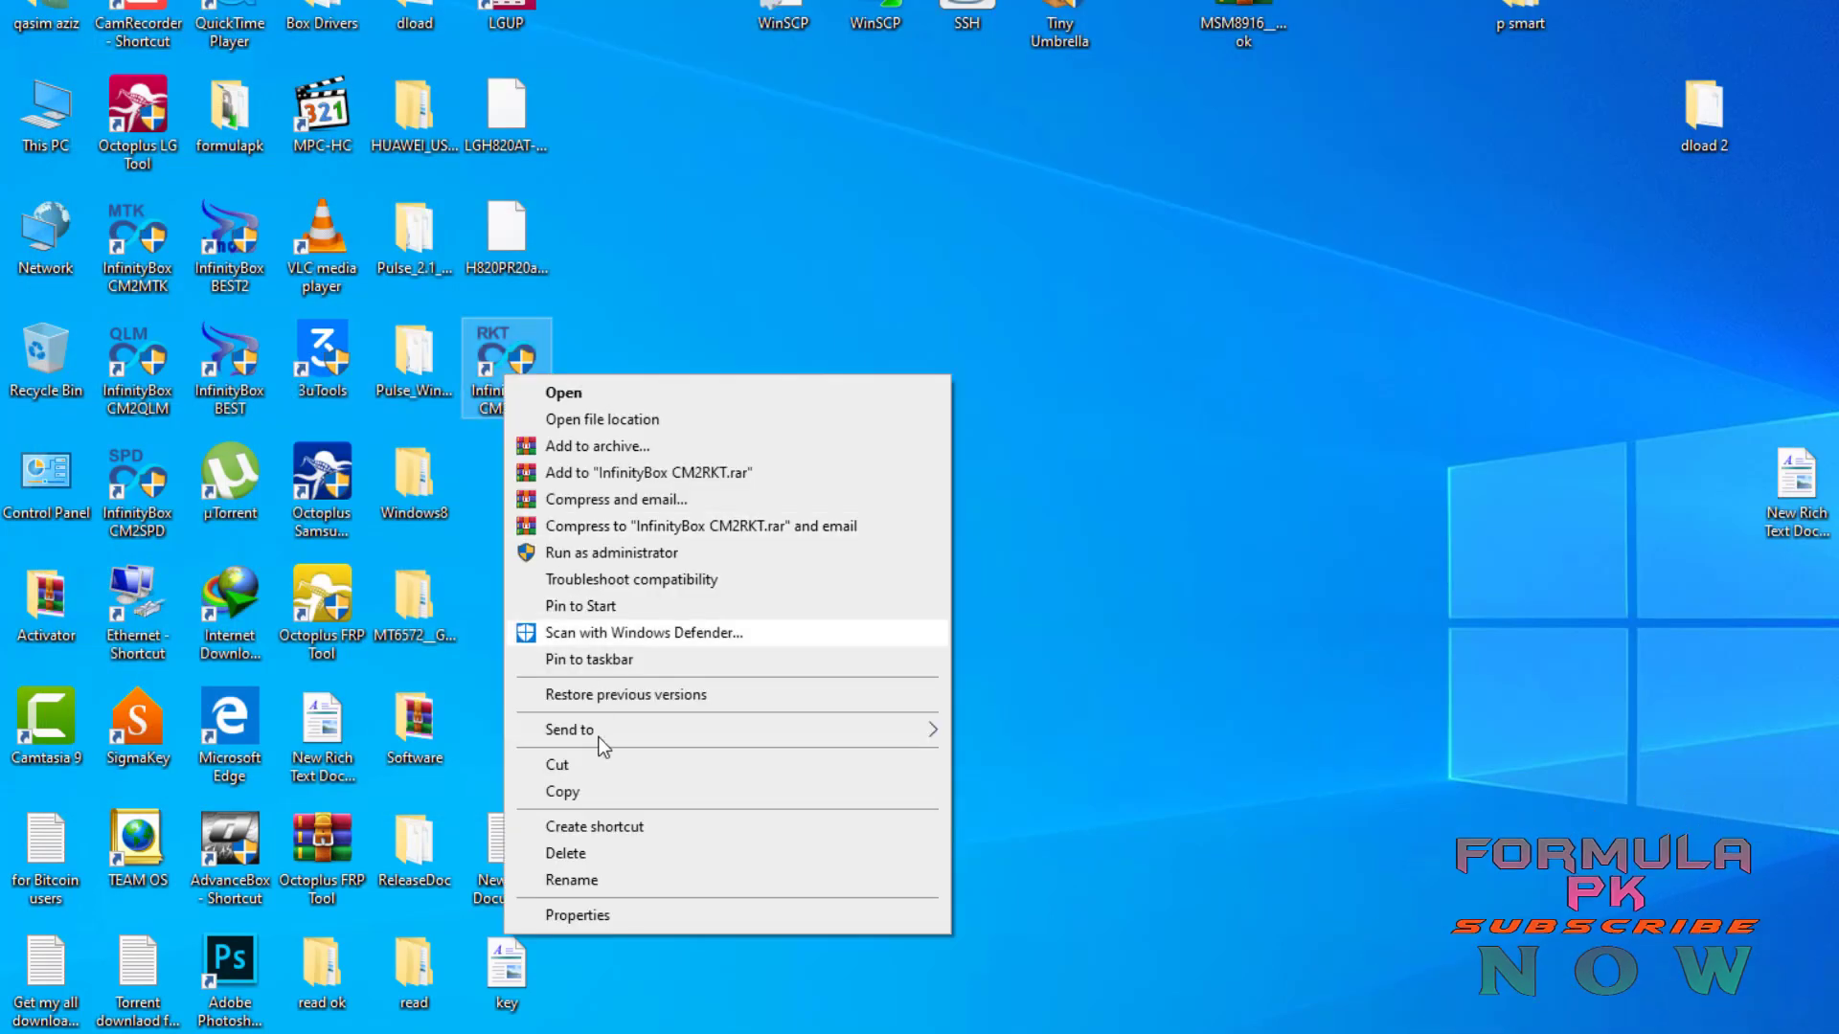
left_click(623, 904)
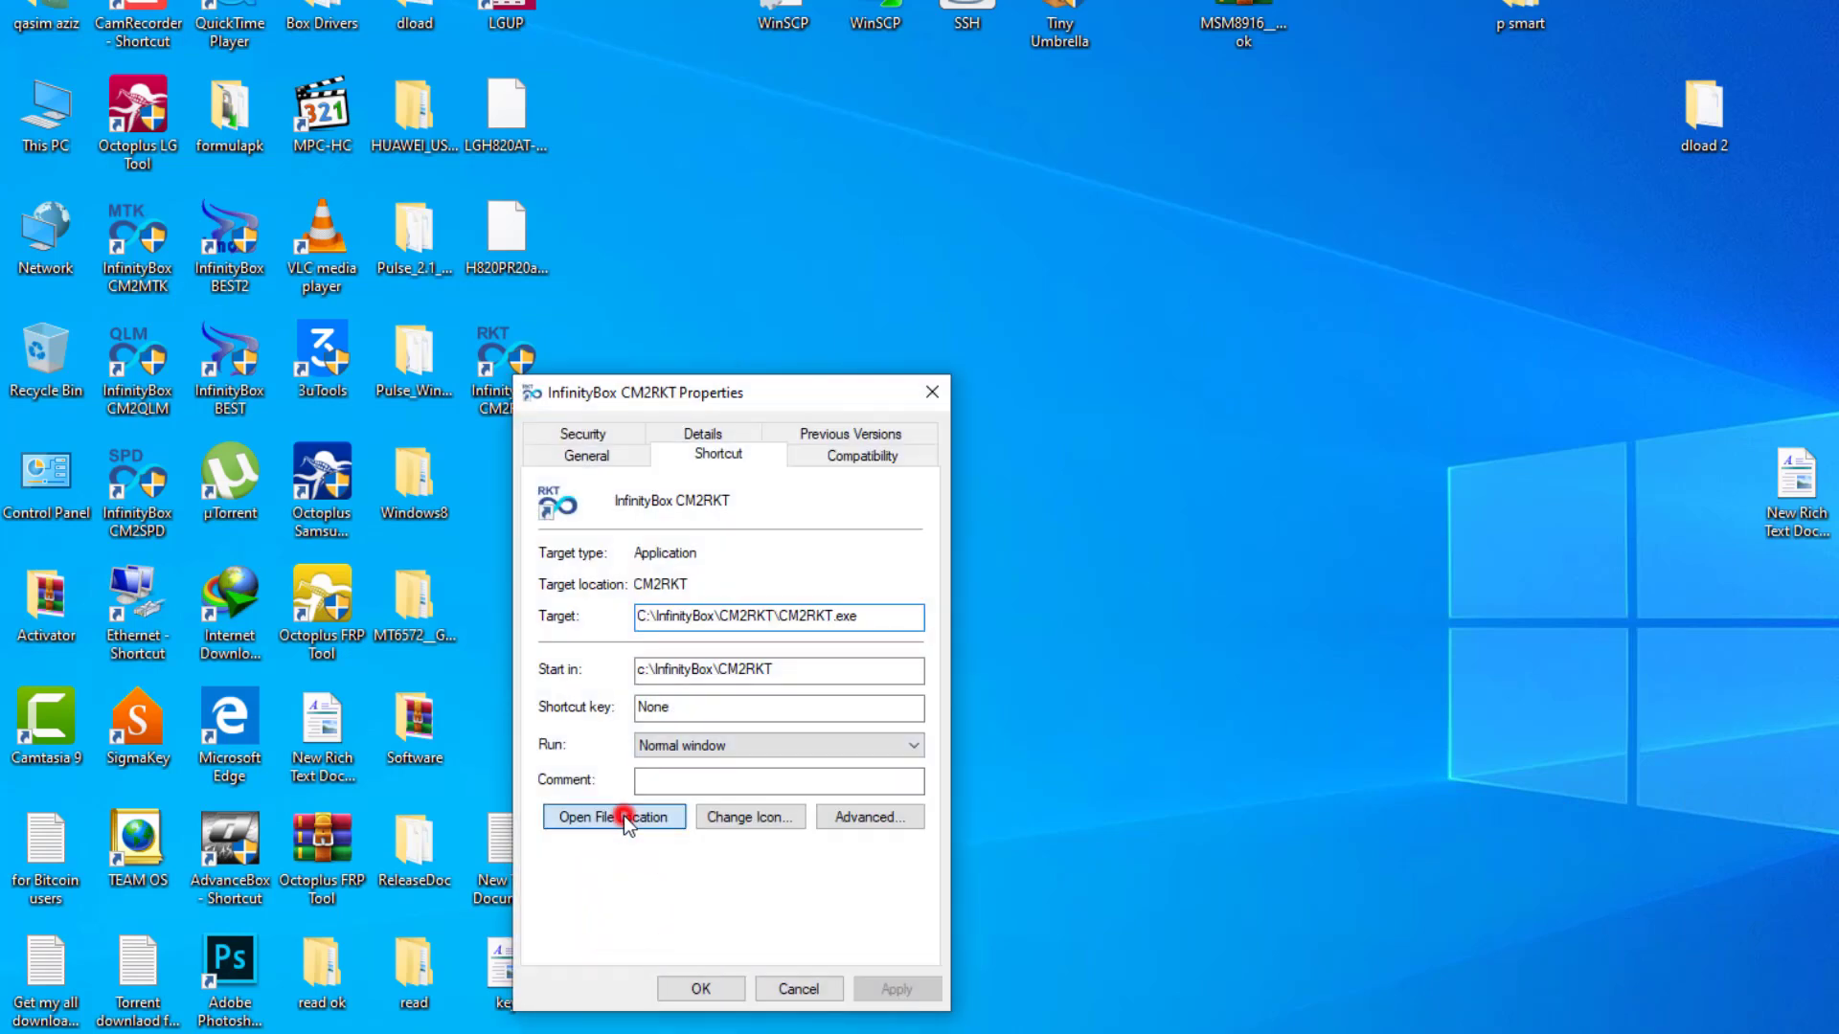
left_click(614, 817)
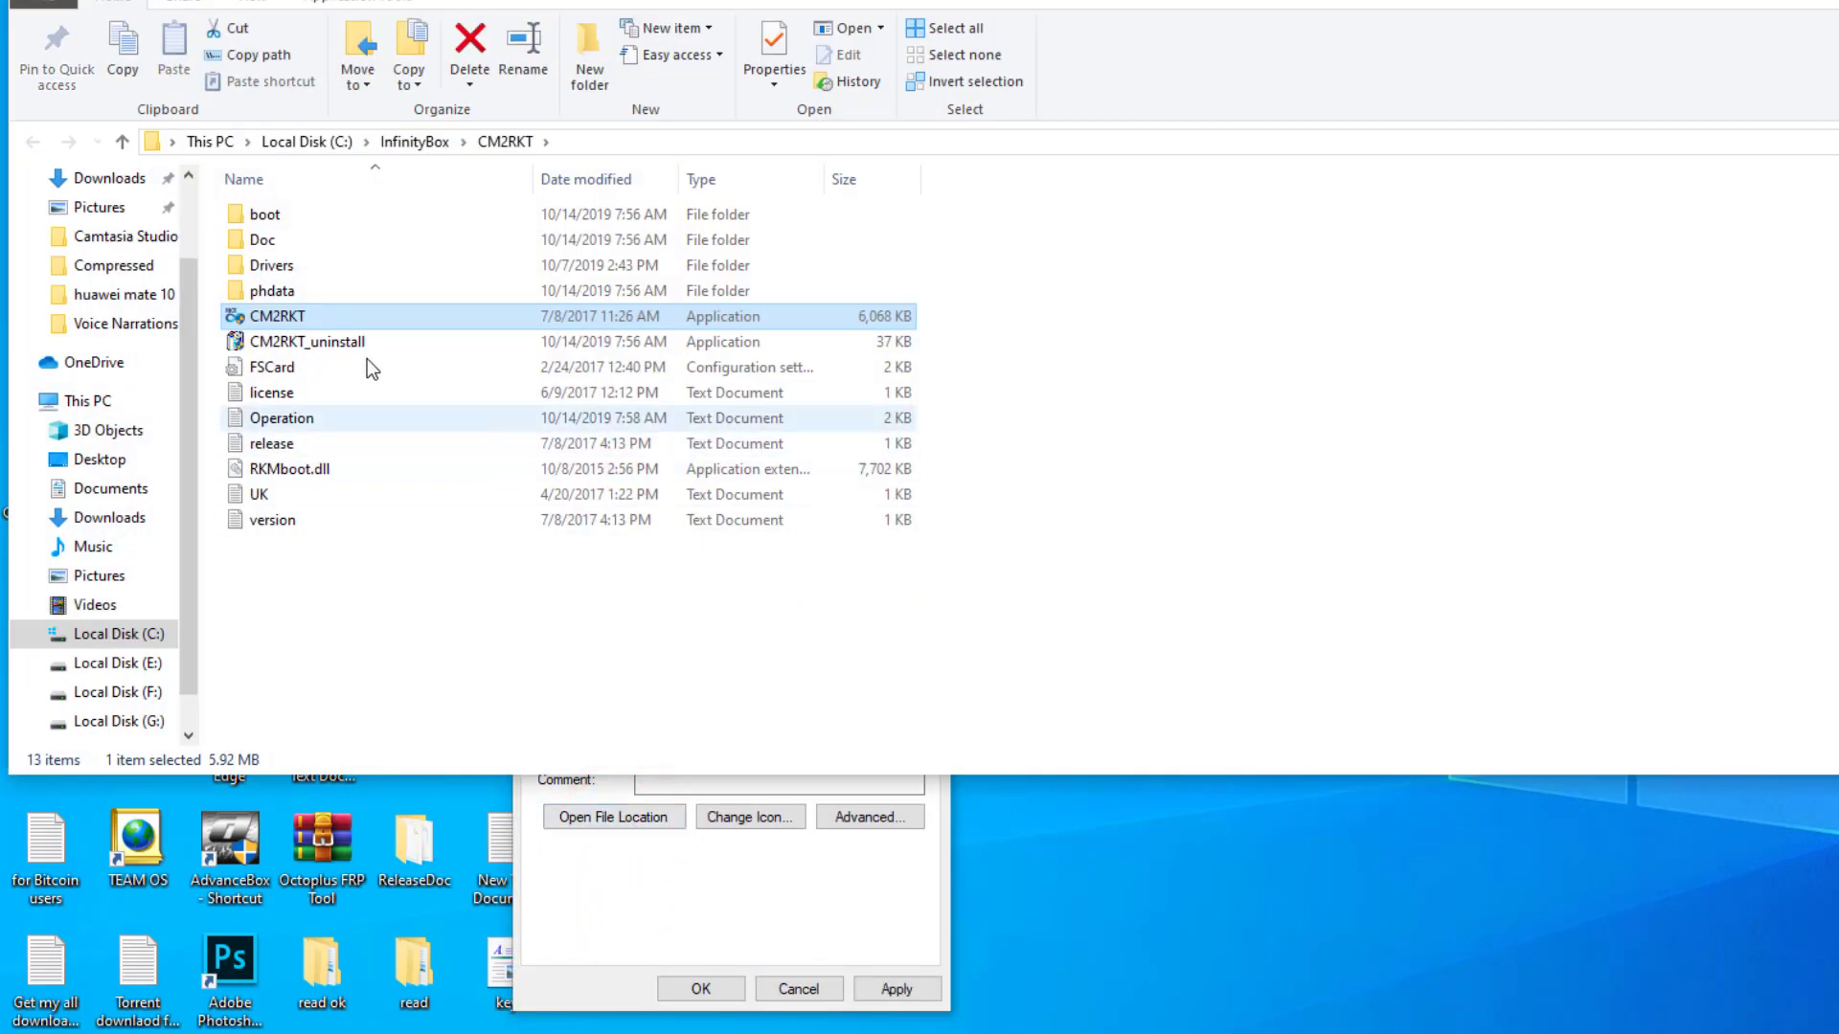
double_click(343, 276)
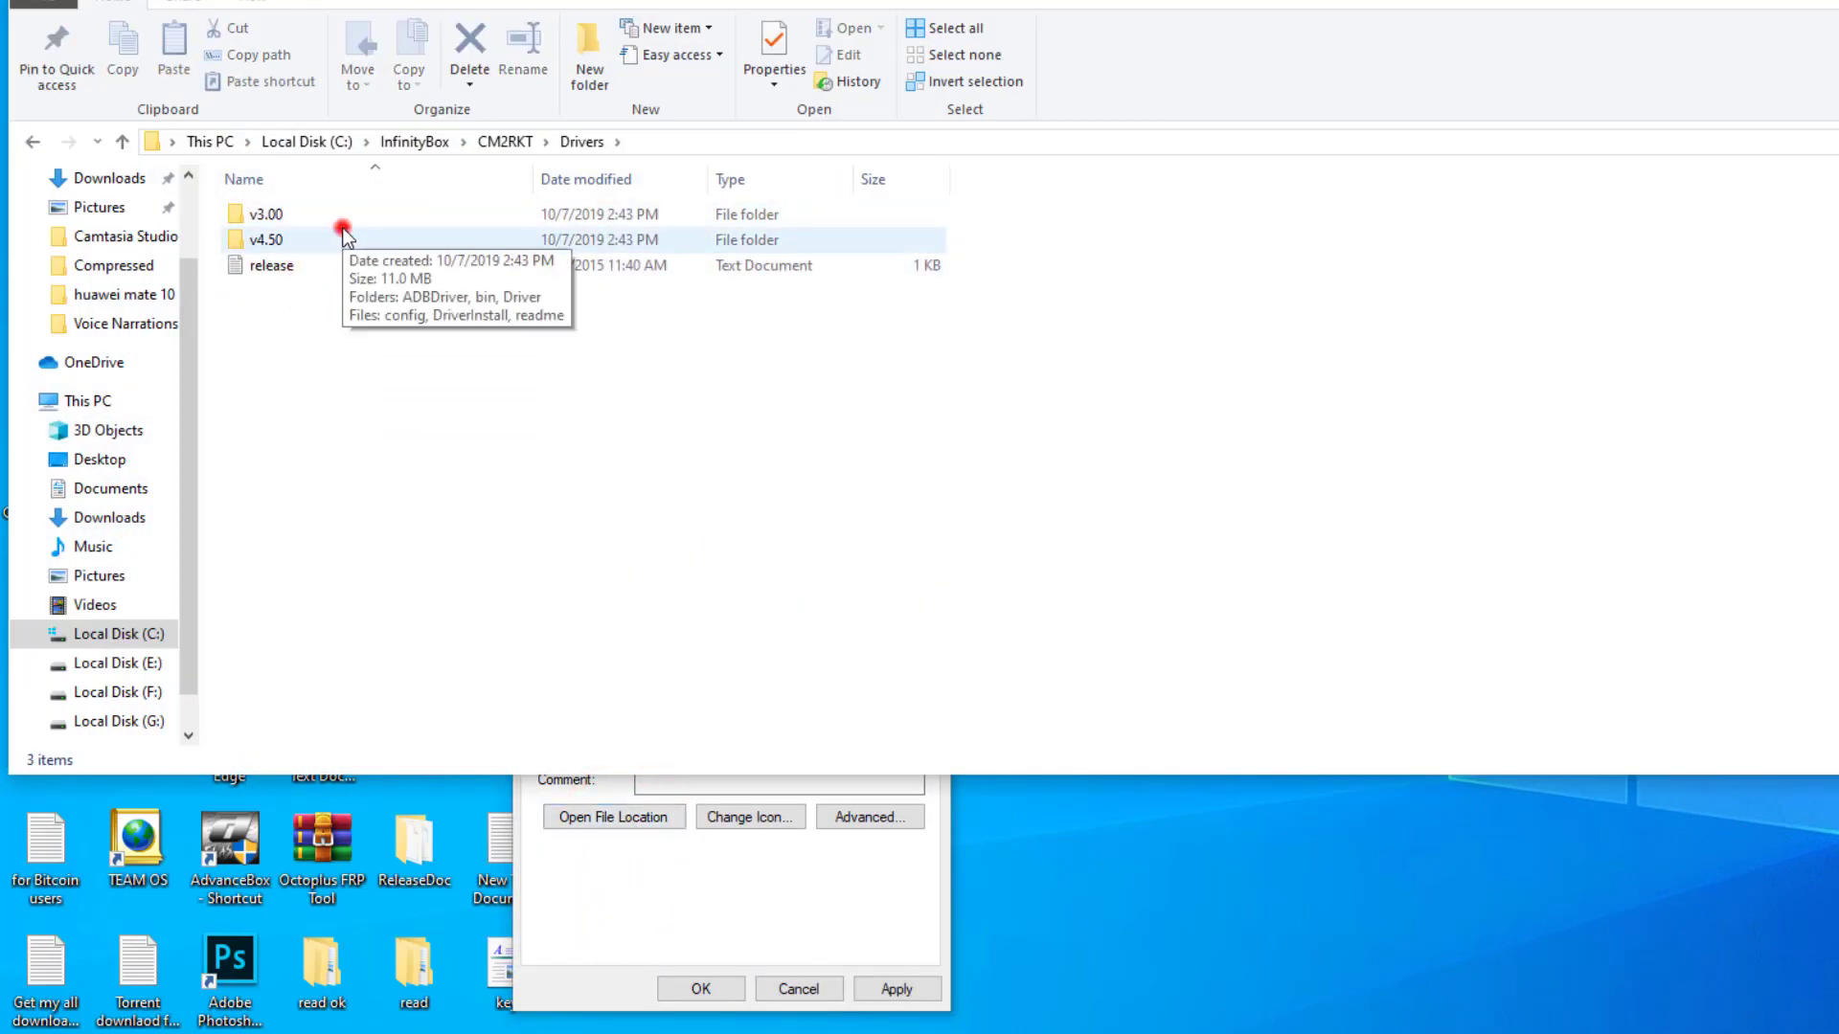
double_click(344, 238)
key("alt+Left")
double_click(349, 214)
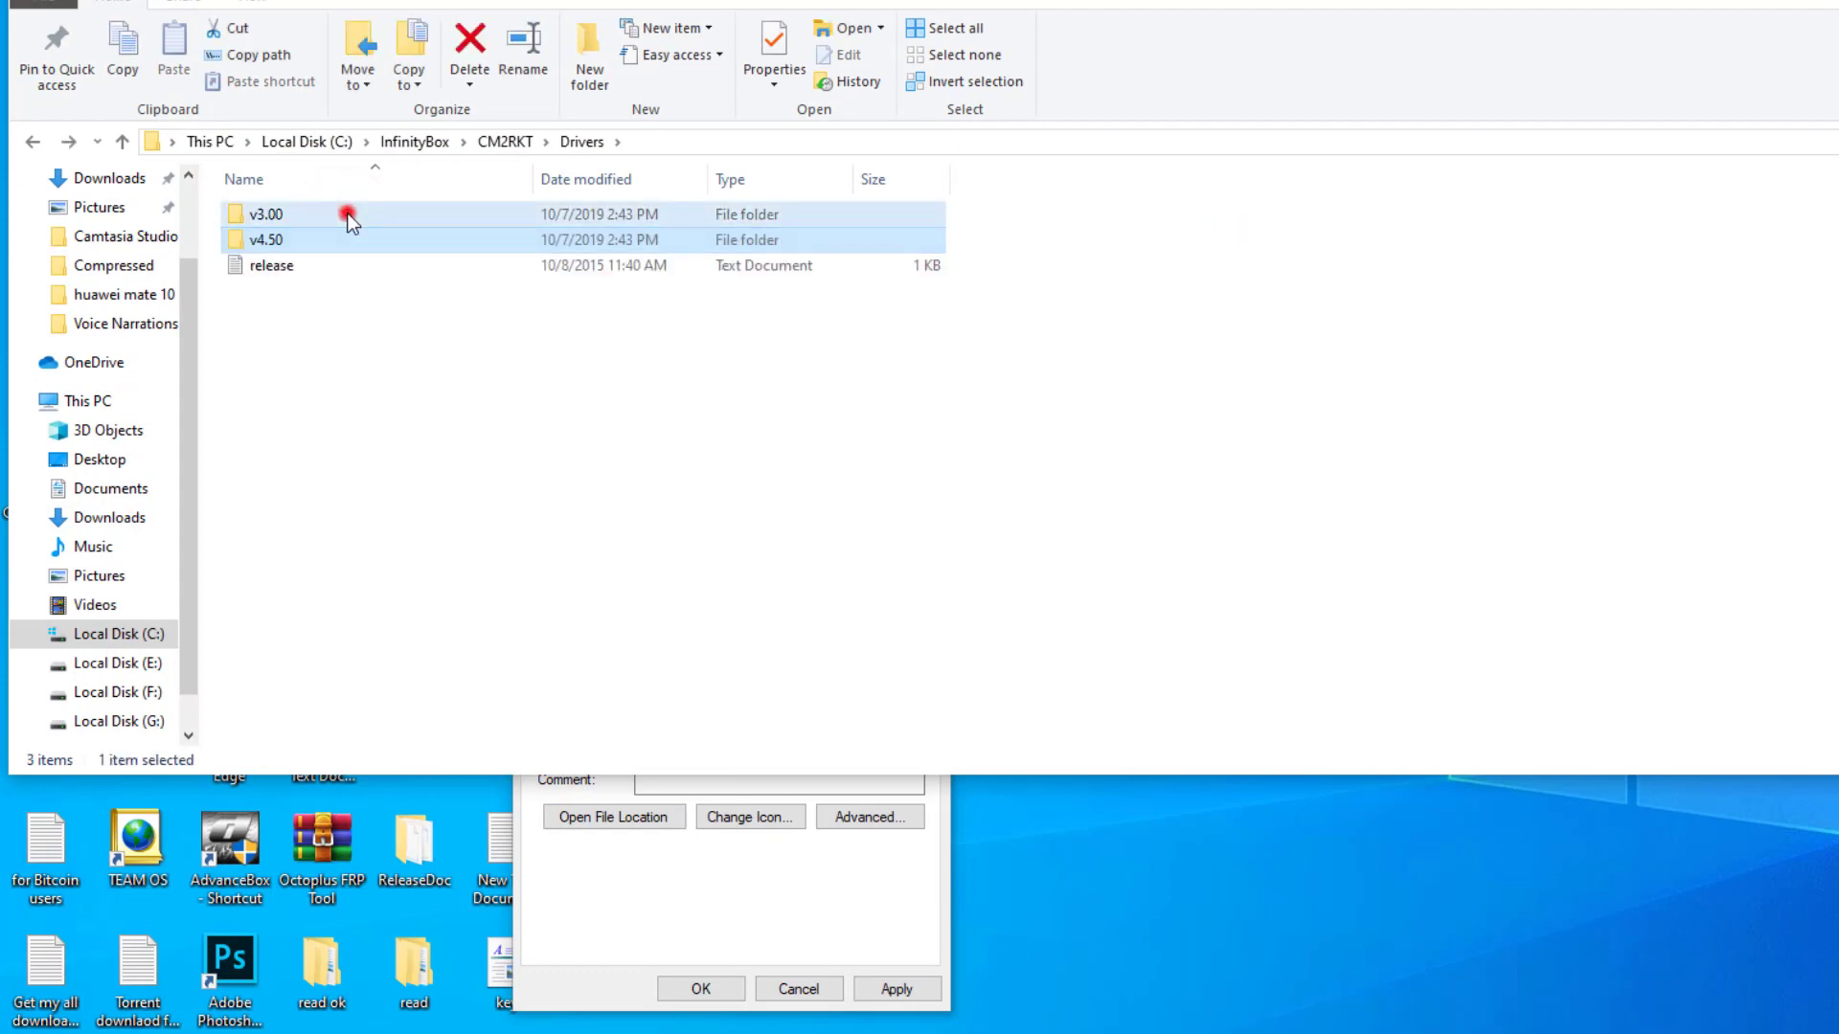
key("alt+Left")
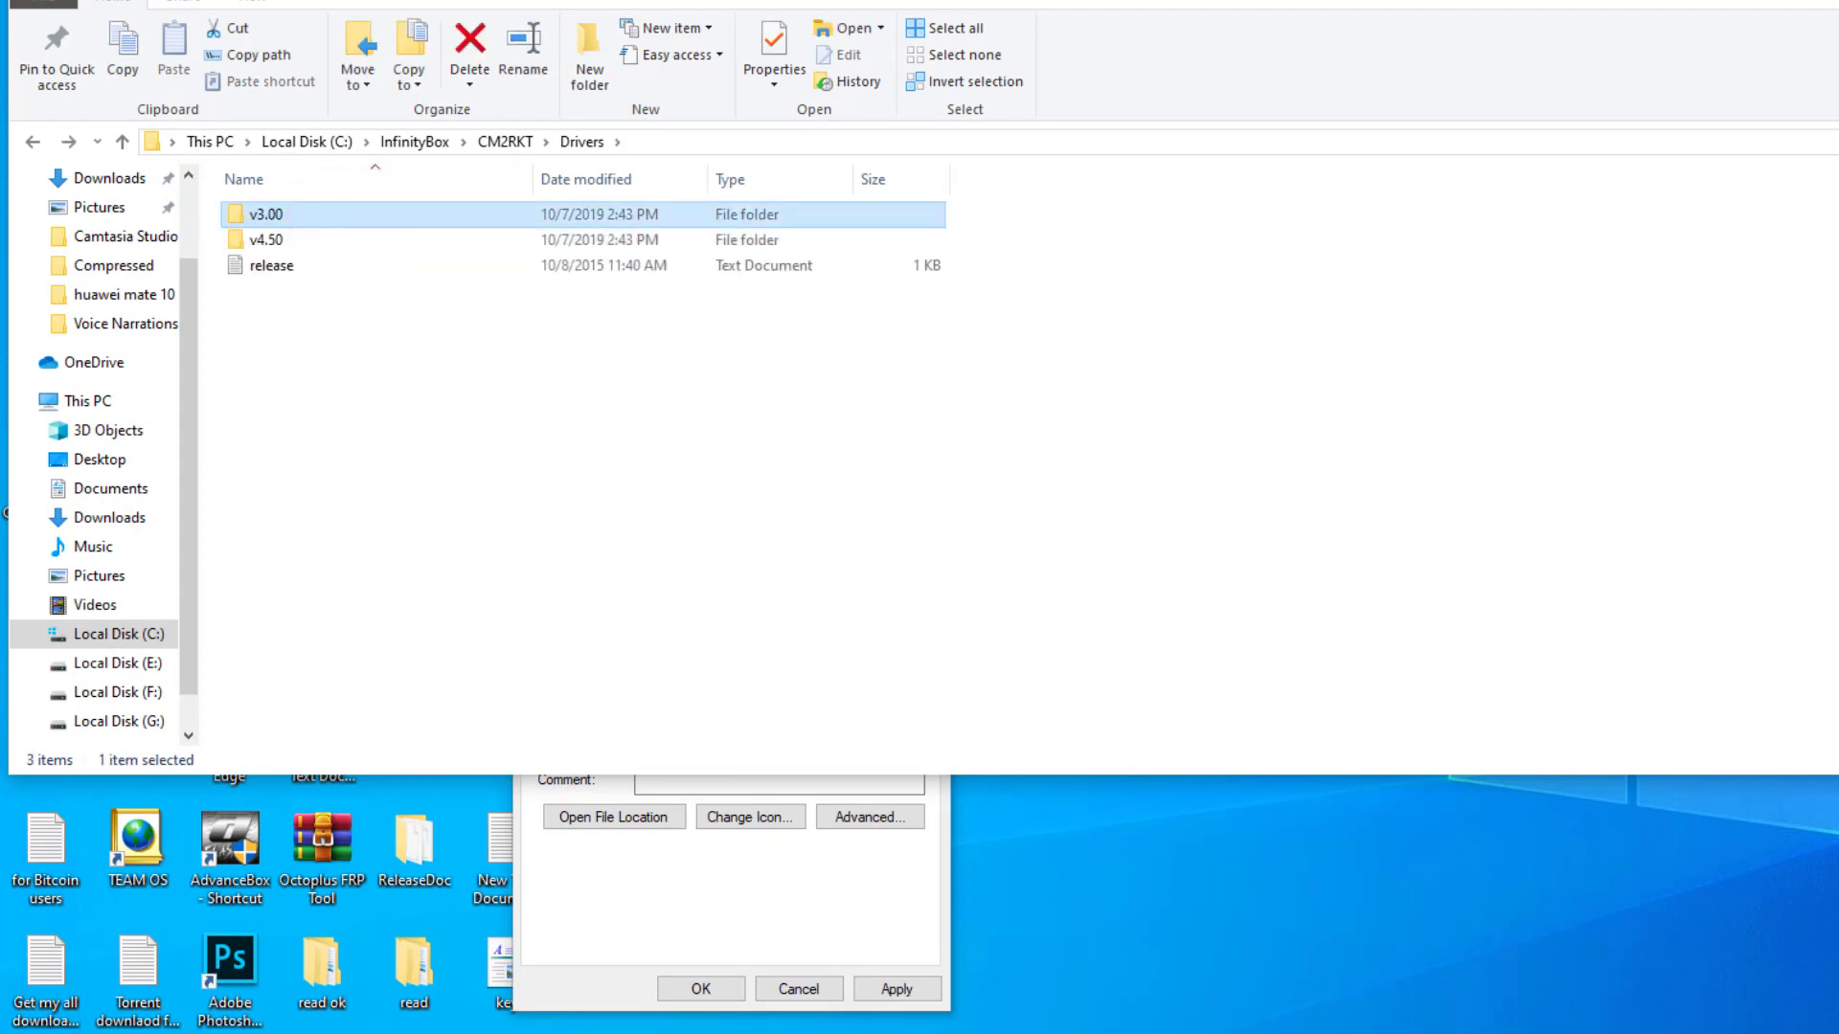
left_click(1827, 2)
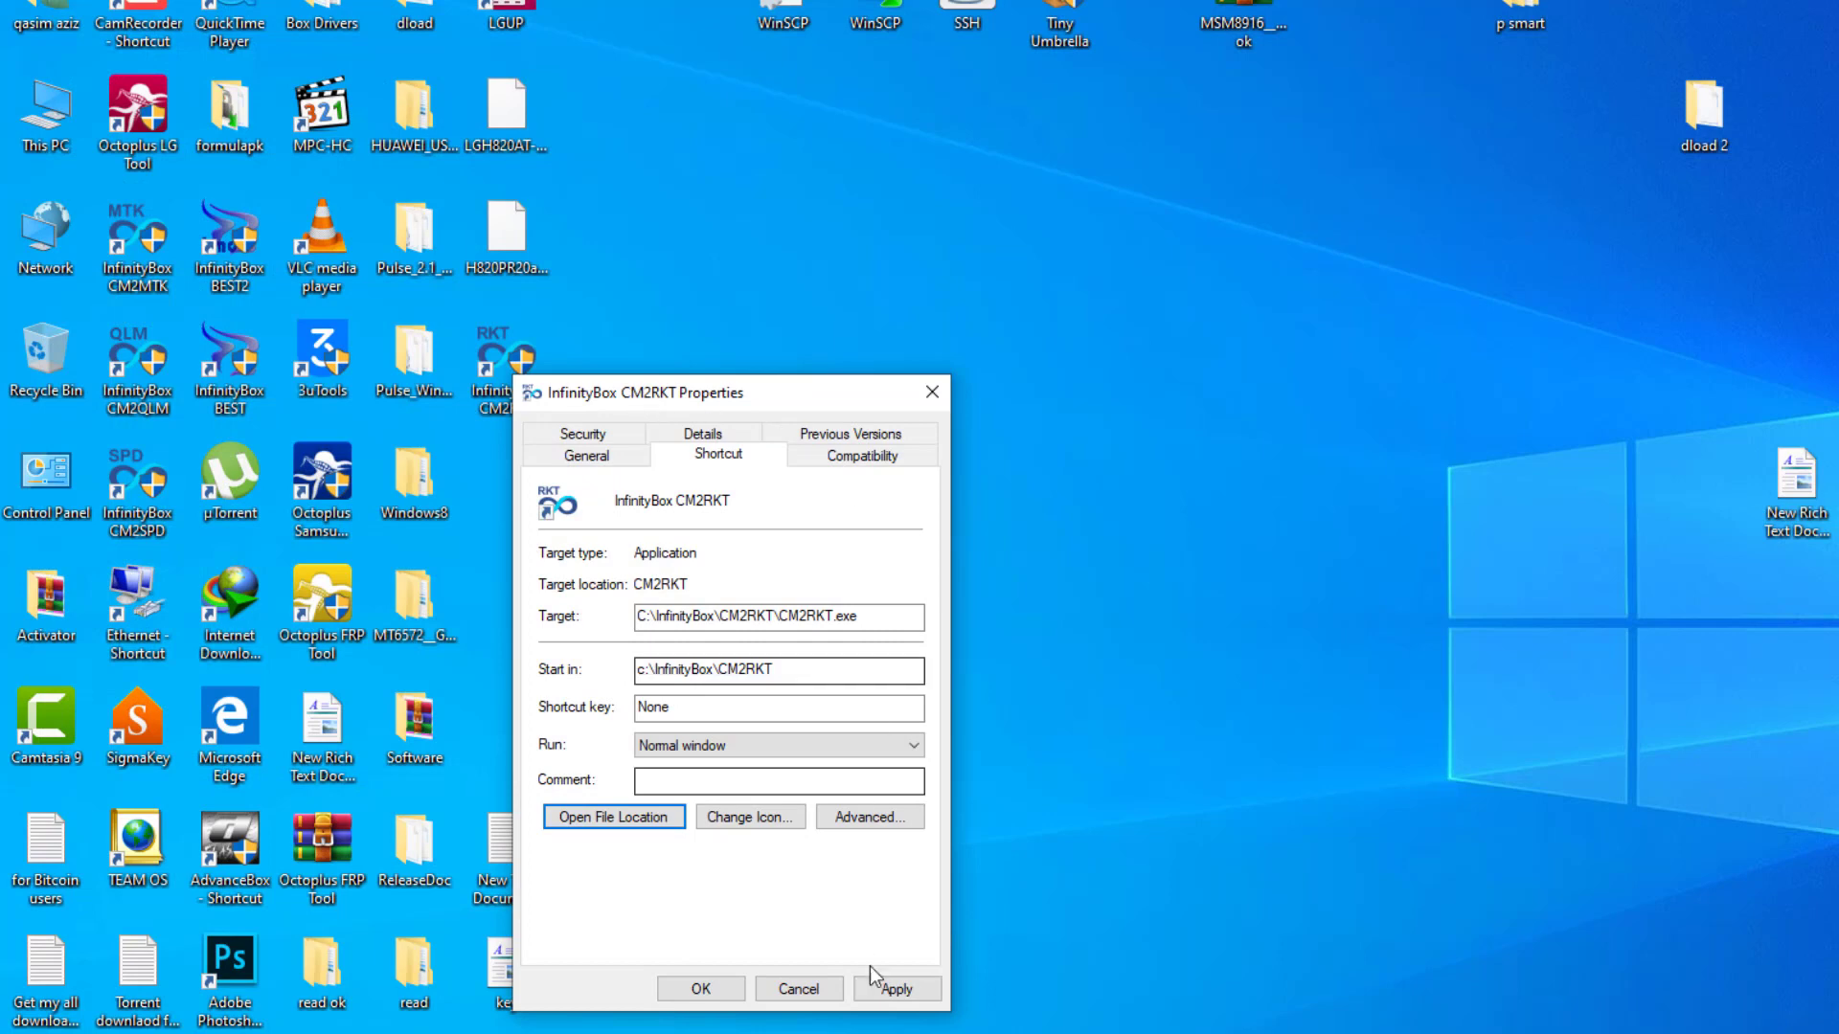
left_click(799, 988)
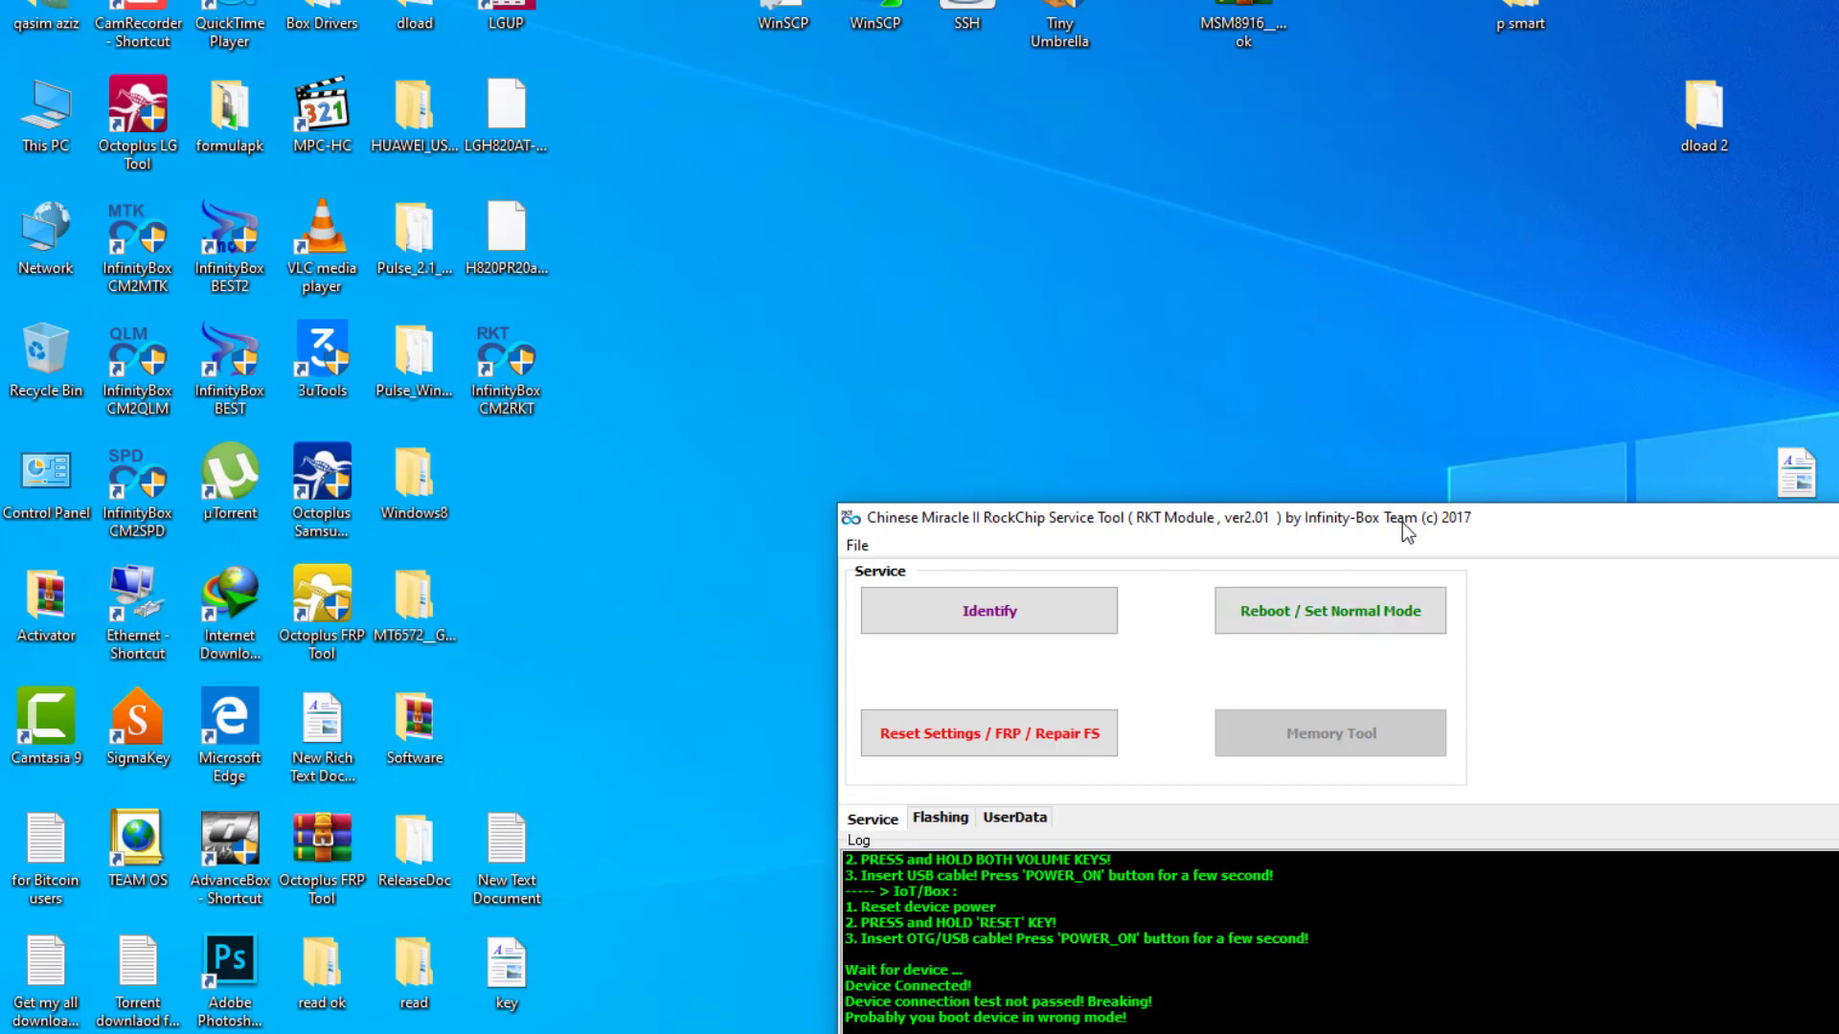
- Move the RockChip Service Tool higher on the desktop, start Identify again, and bring Computer Management to the front
left_click_drag(1396, 517, 1293, 219)
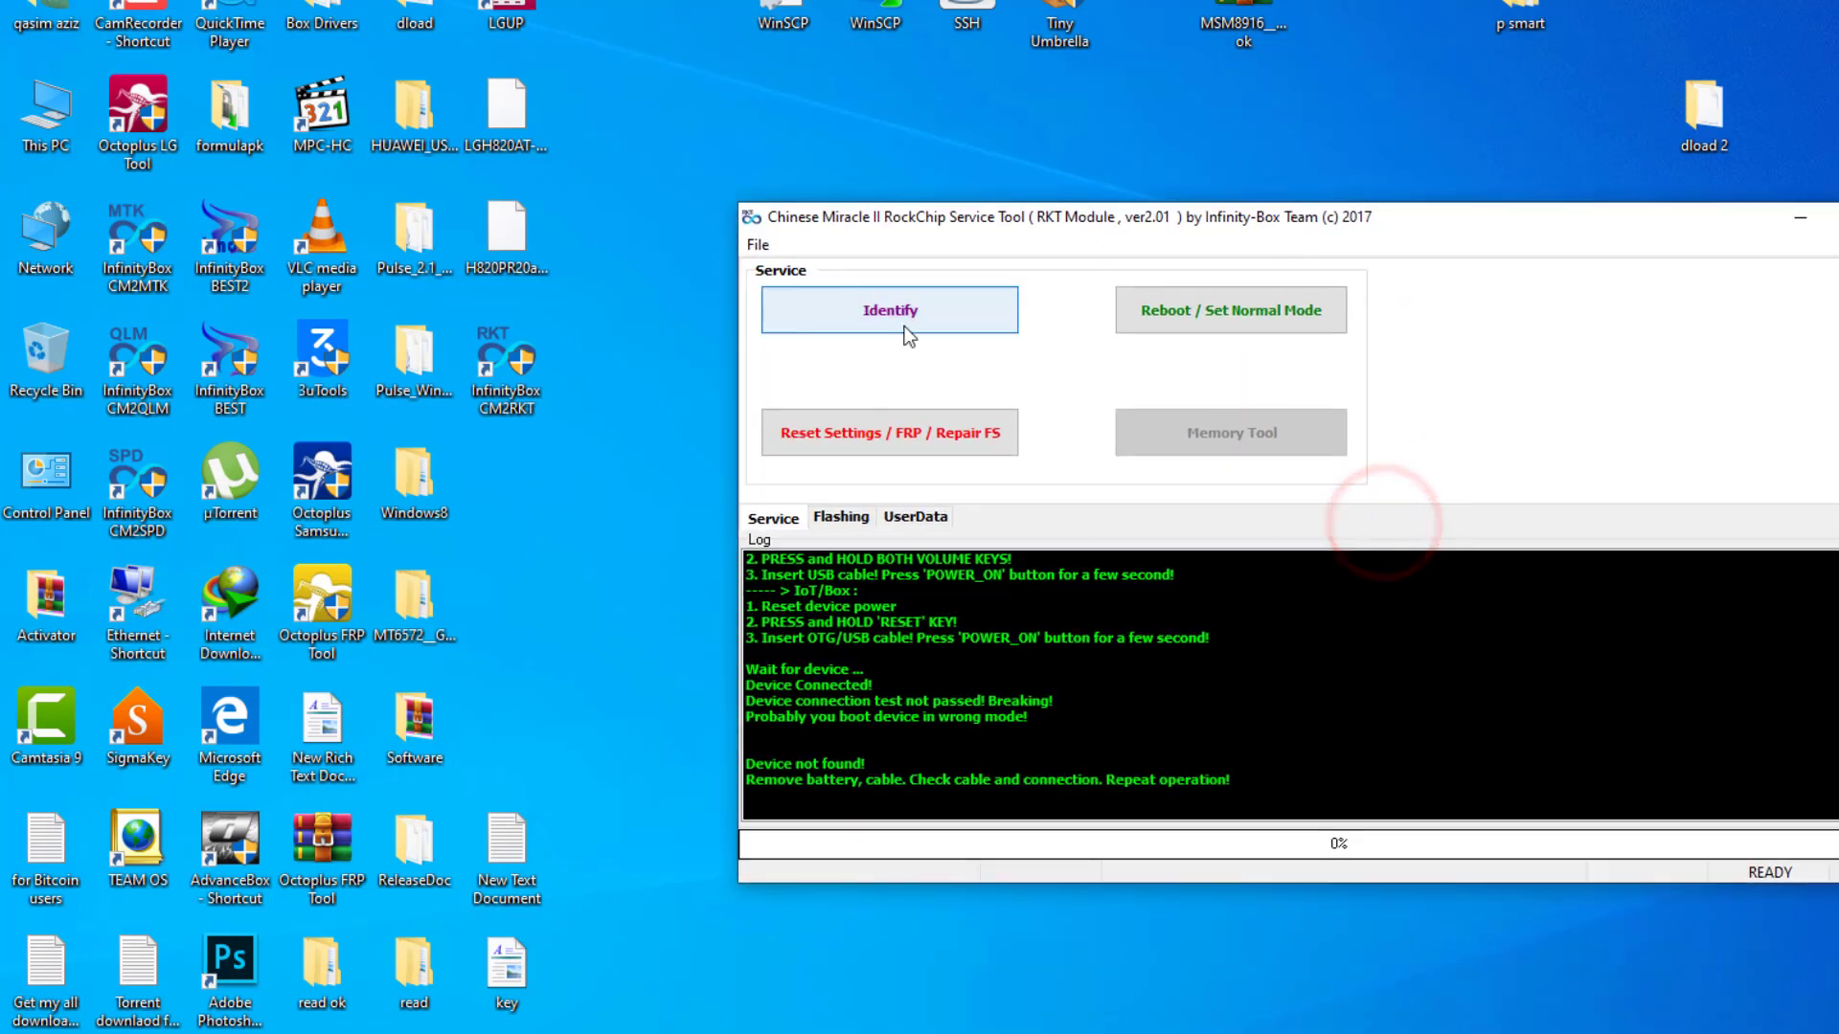
left_click(932, 329)
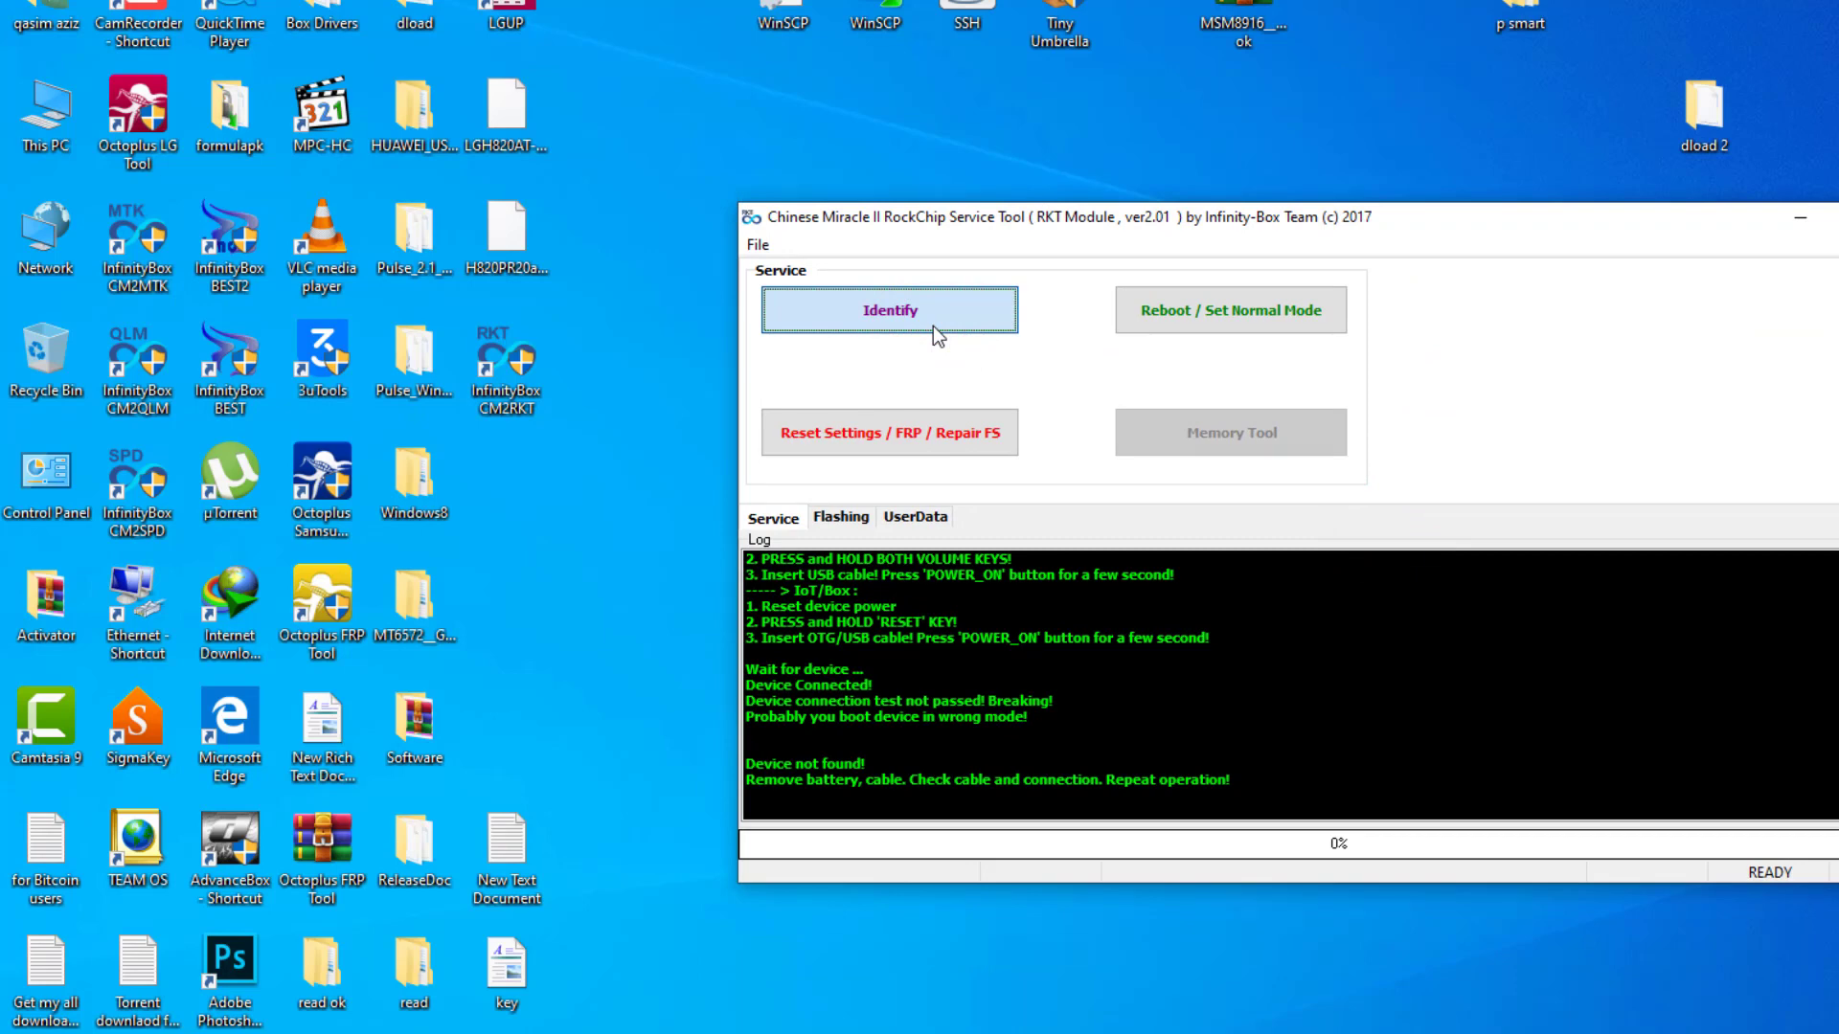
left_click(1360, 1033)
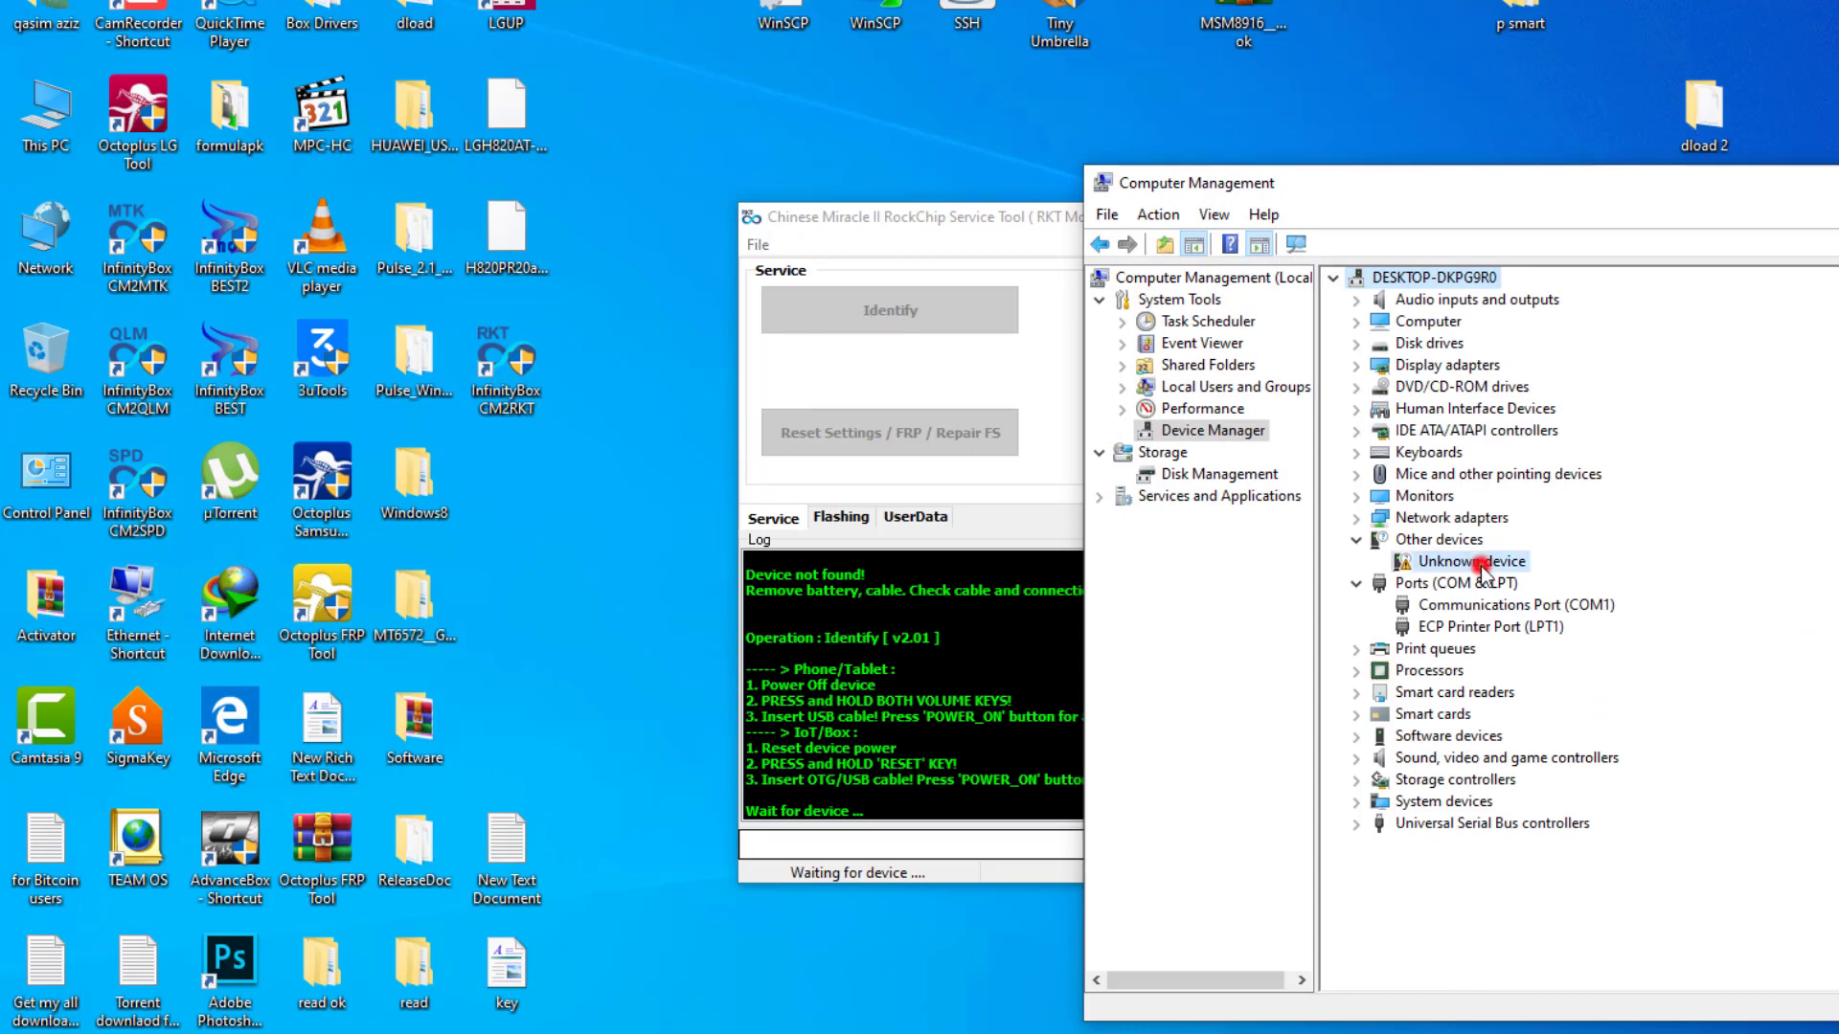
- Begin a driver update for the Unknown device under Other devices and browse the computer for a driver folder
right_click(1480, 566)
left_click(1552, 587)
left_click(1484, 665)
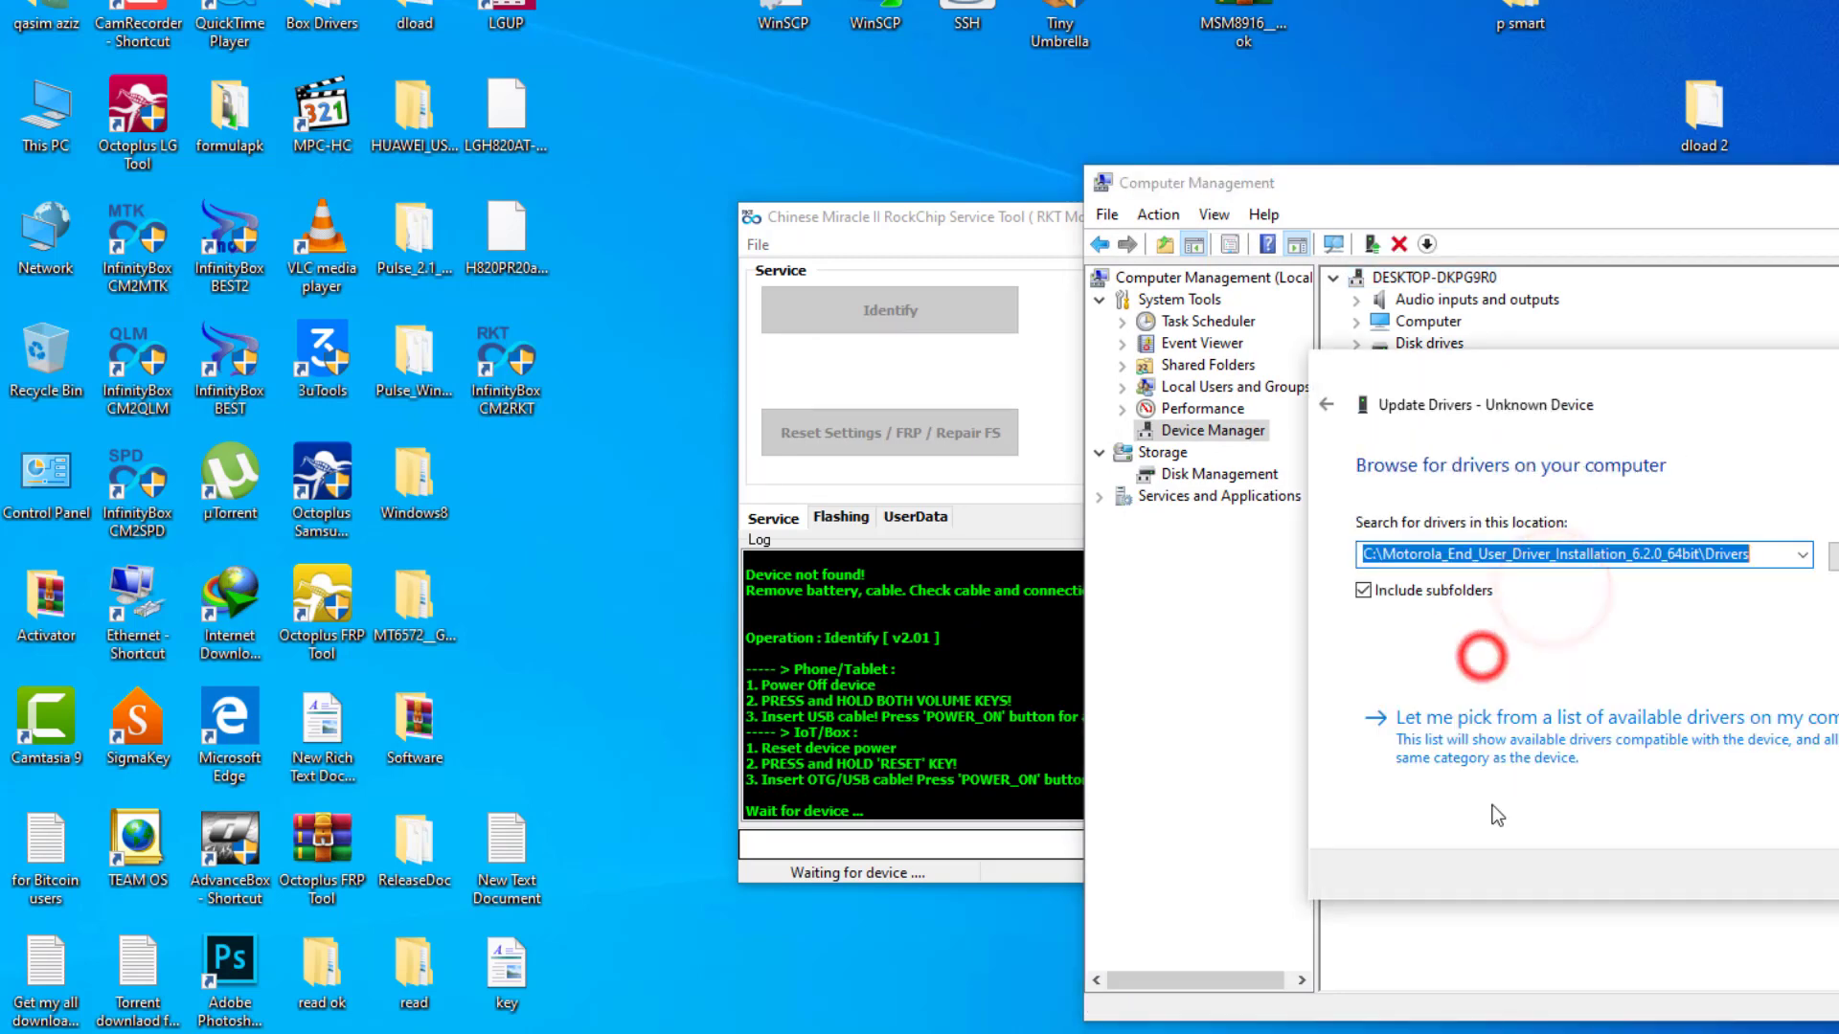
left_click(1833, 556)
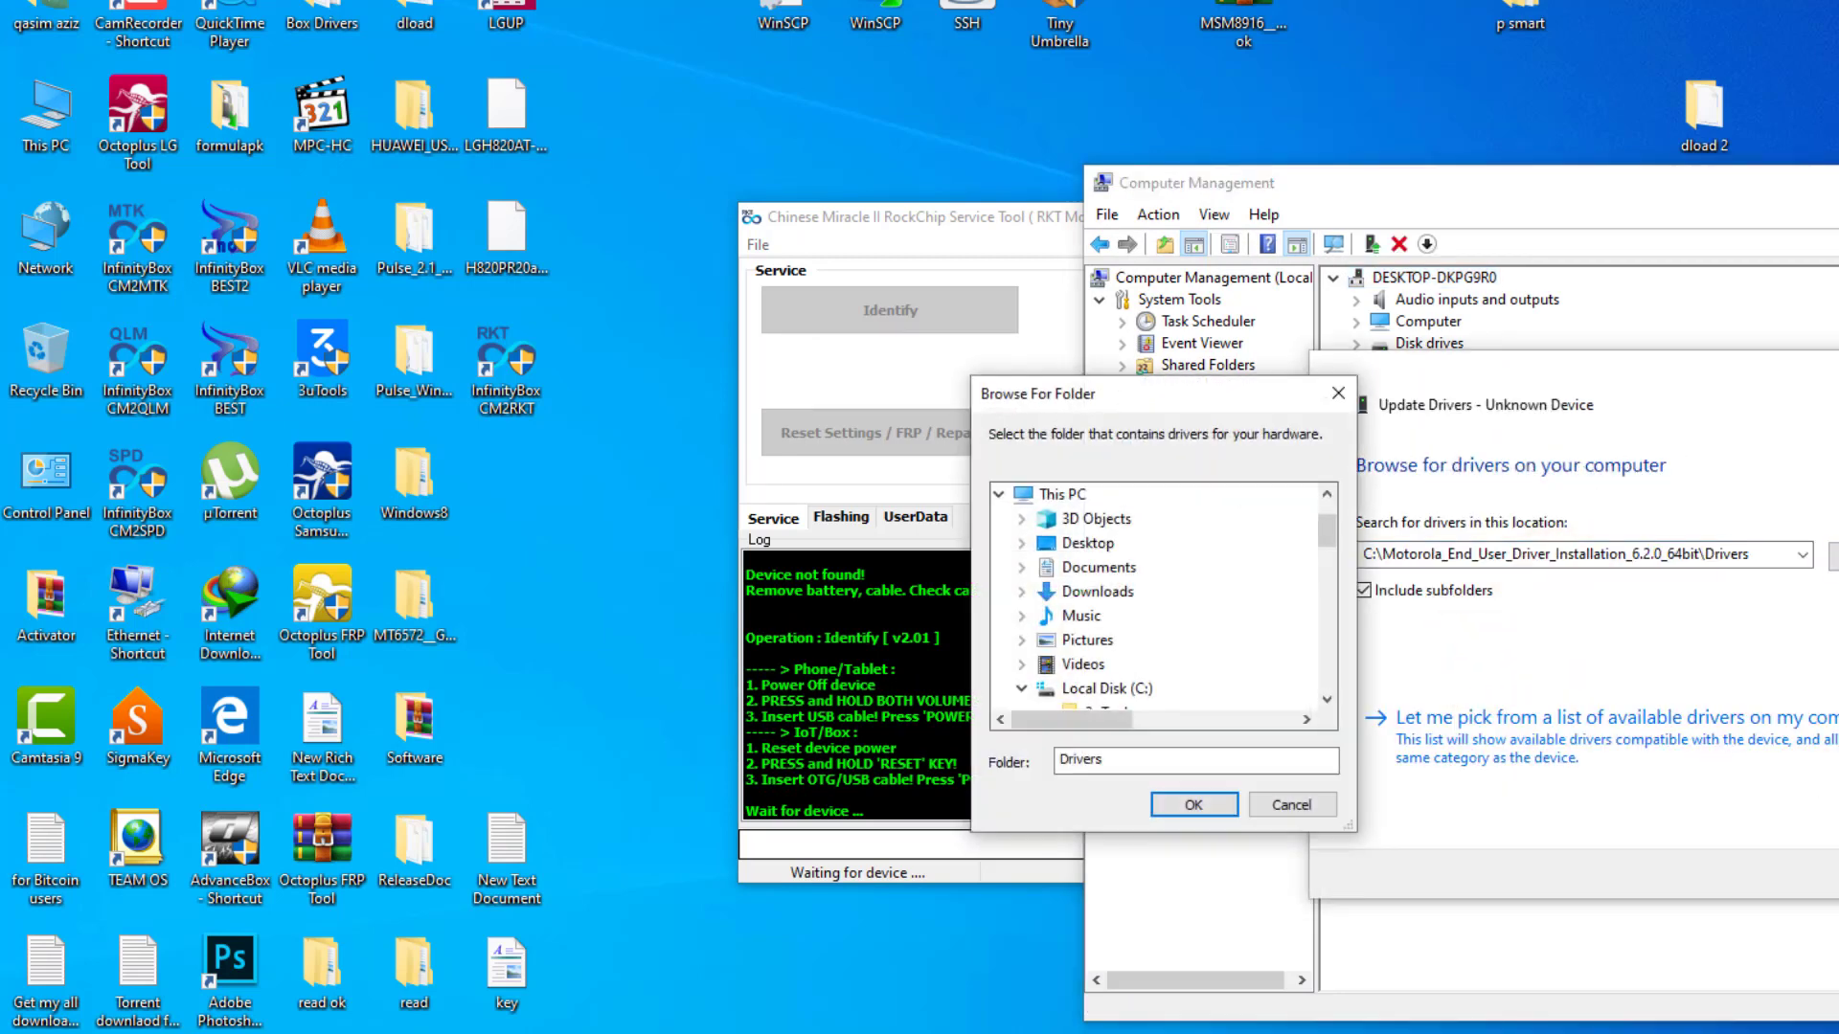
- Select the Drivers folder under InfinityBox\CM2RKT on Local Disk (C:), install the driver from it, and close the update wizard
left_click_drag(1330, 527, 1330, 588)
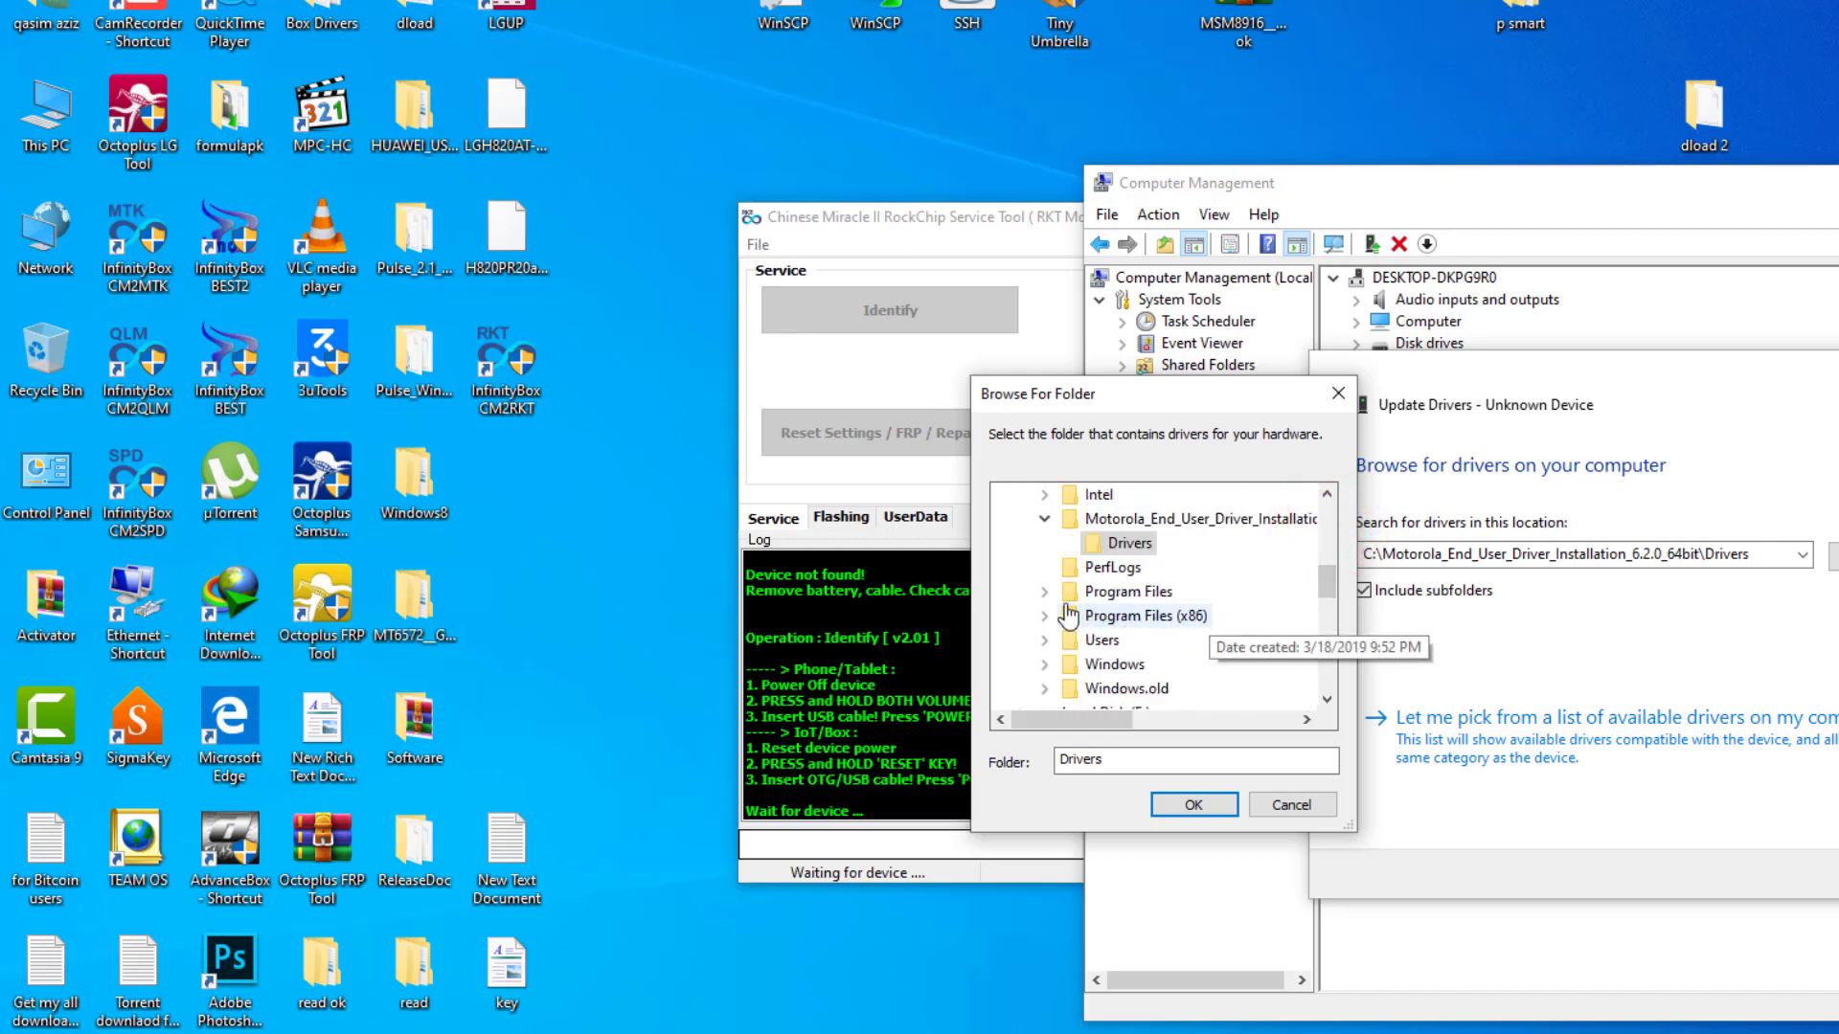
left_click_drag(1327, 593, 1331, 570)
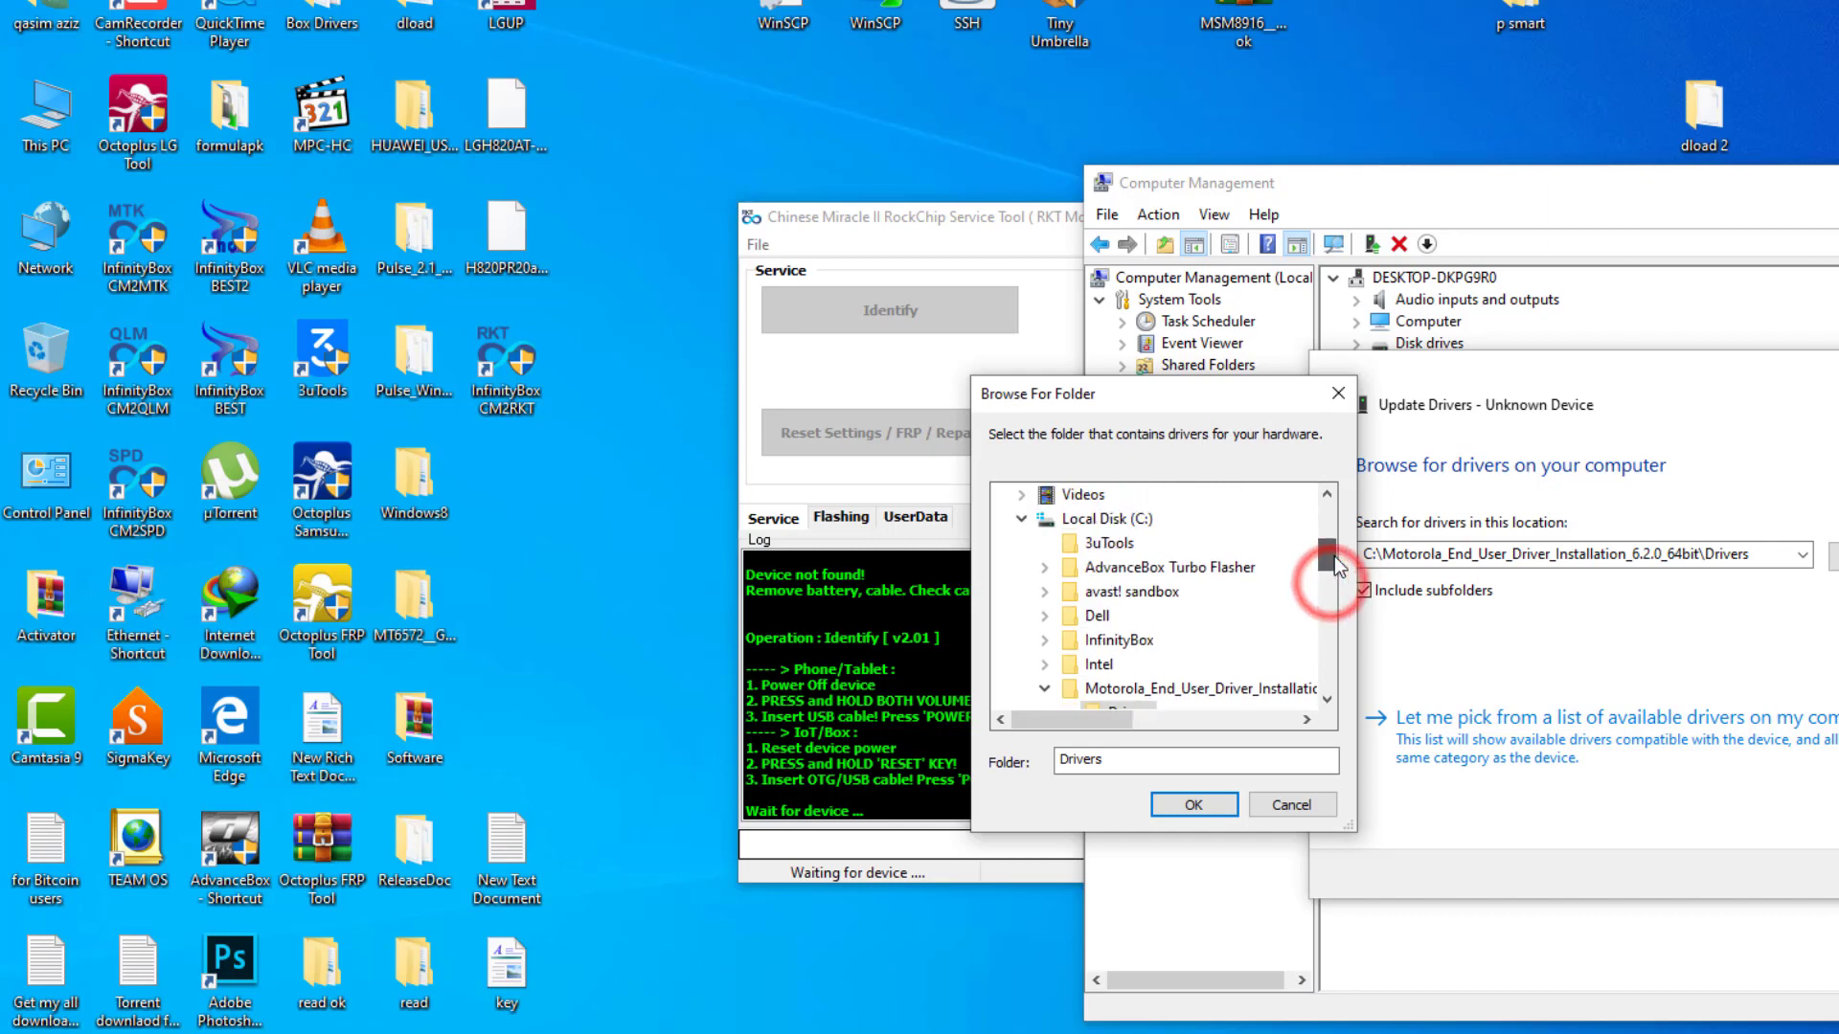
left_click(1044, 639)
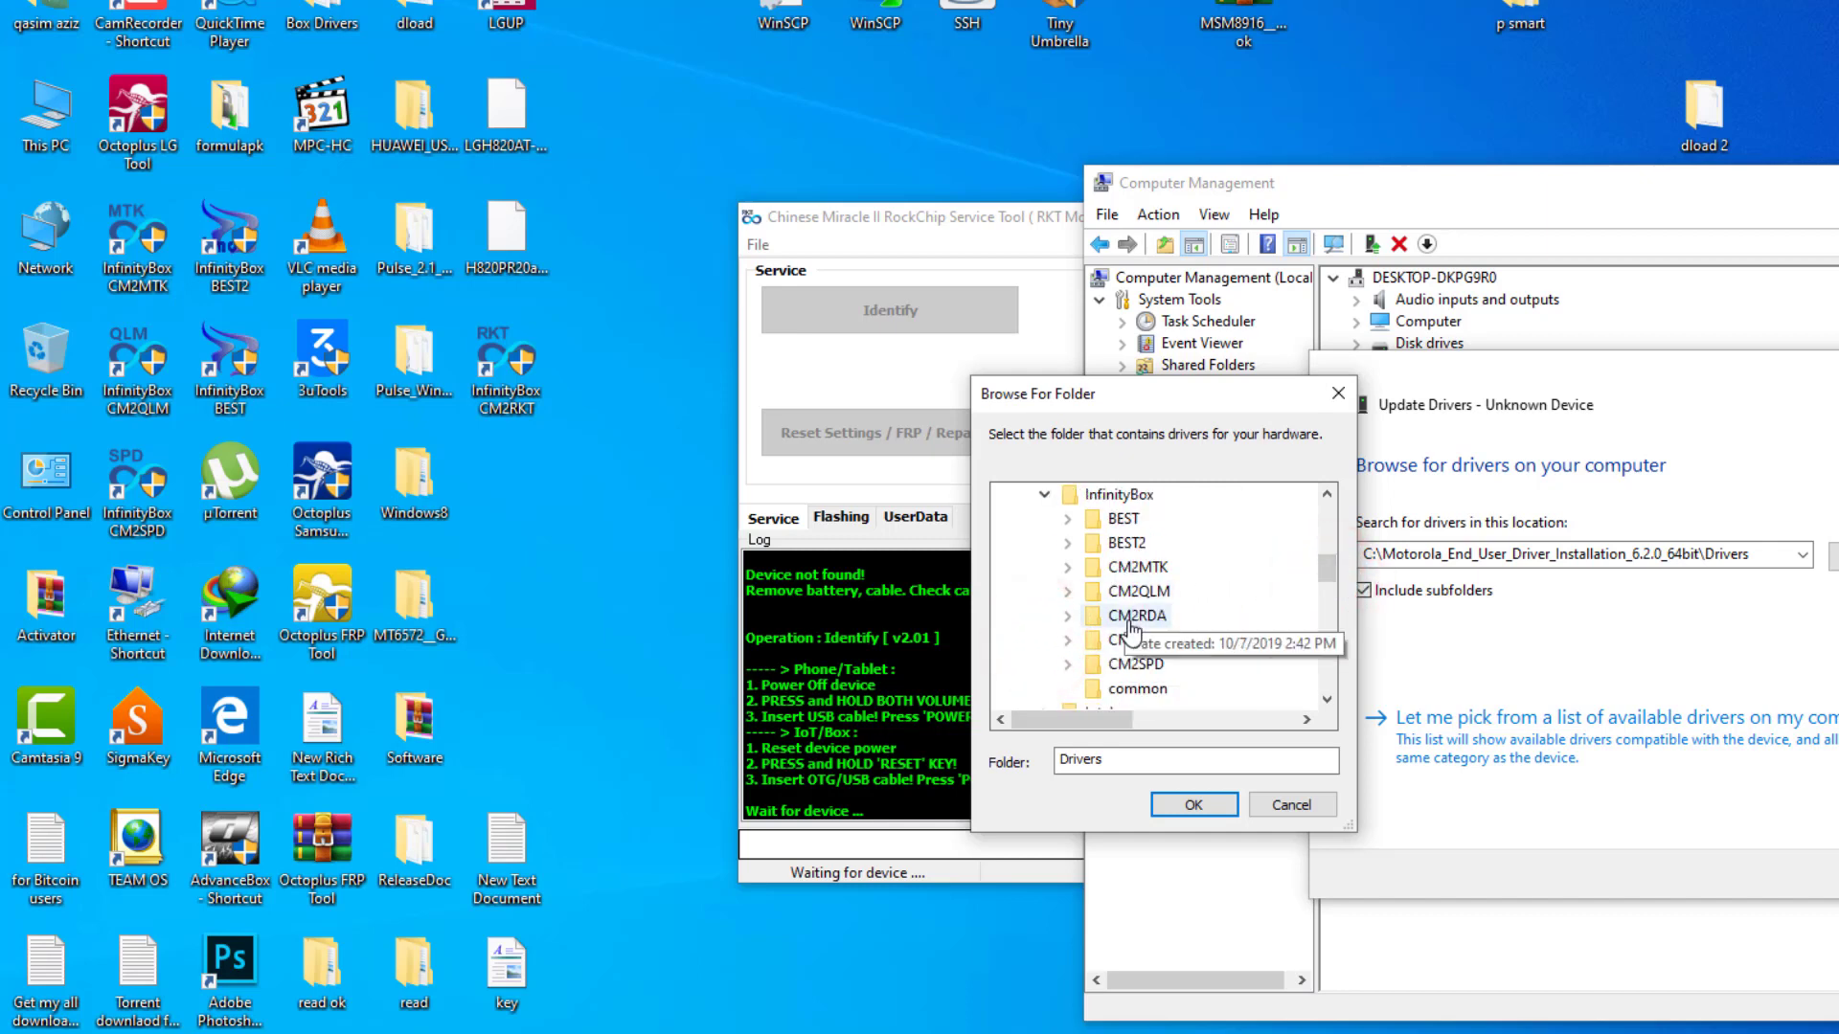
left_click(1068, 641)
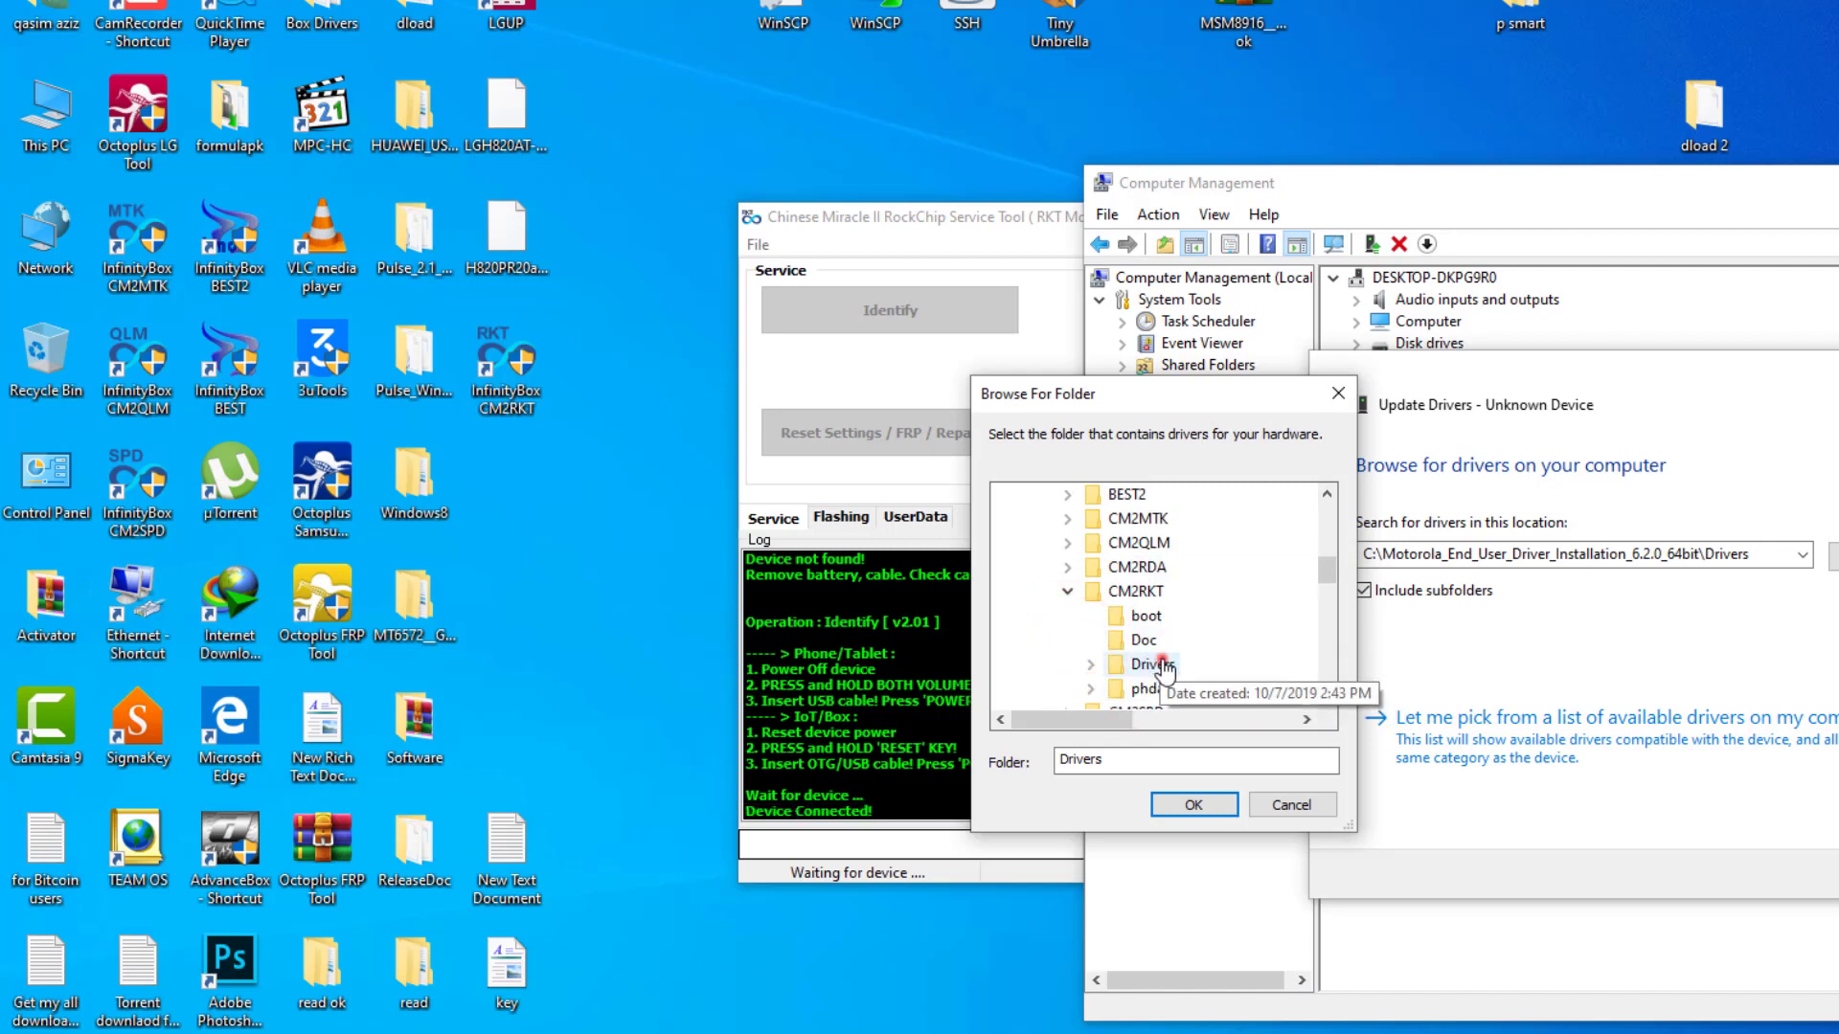
double_click(1159, 663)
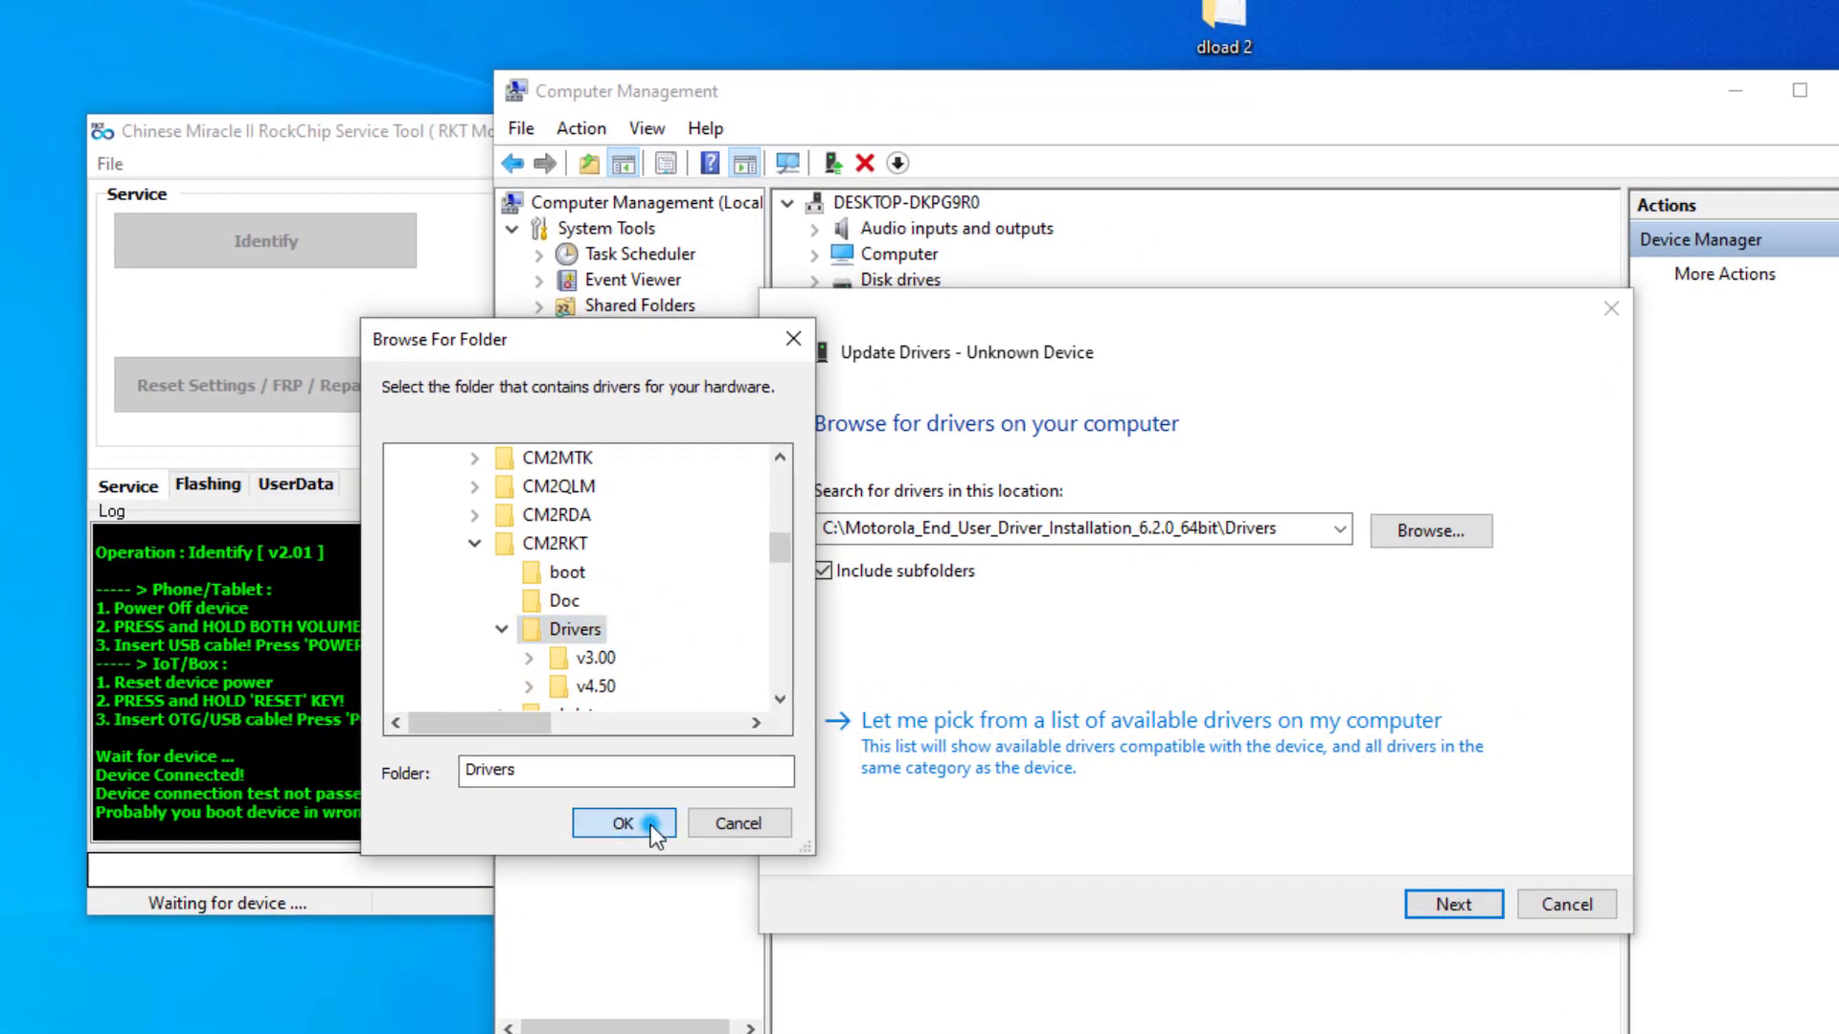
left_click(841, 816)
left_click(1451, 910)
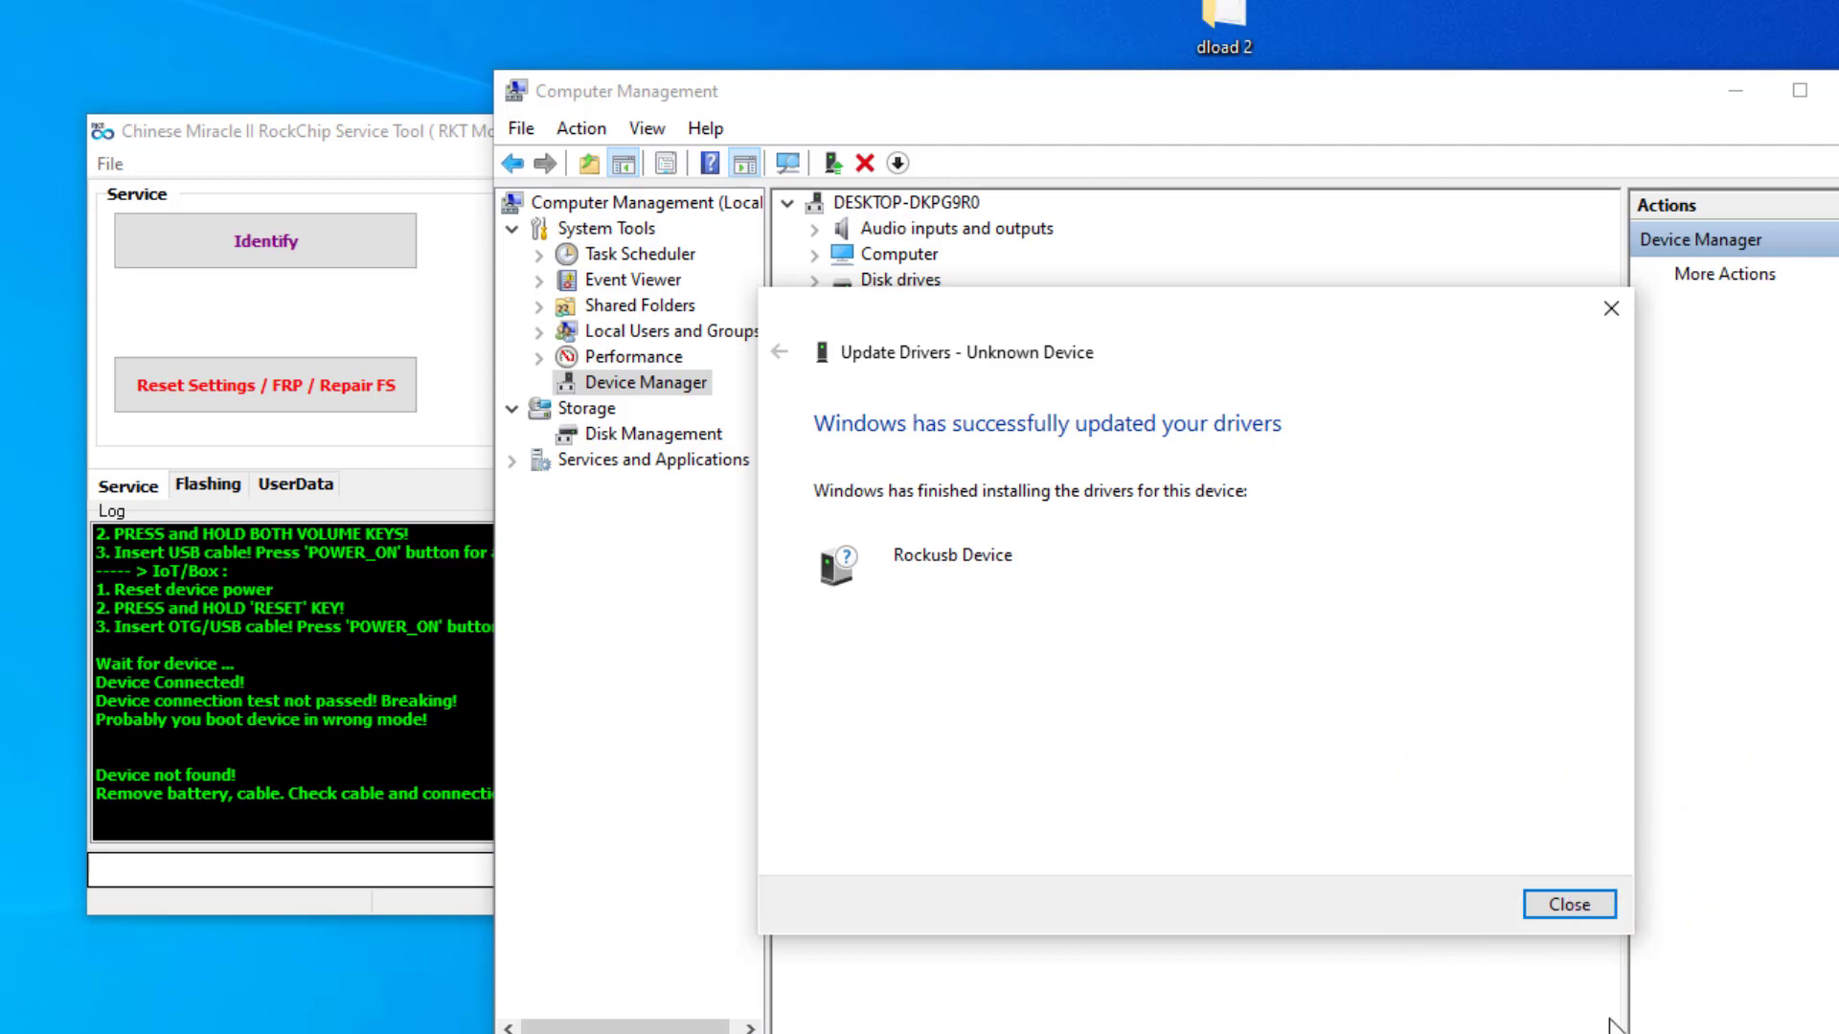
left_click(1595, 908)
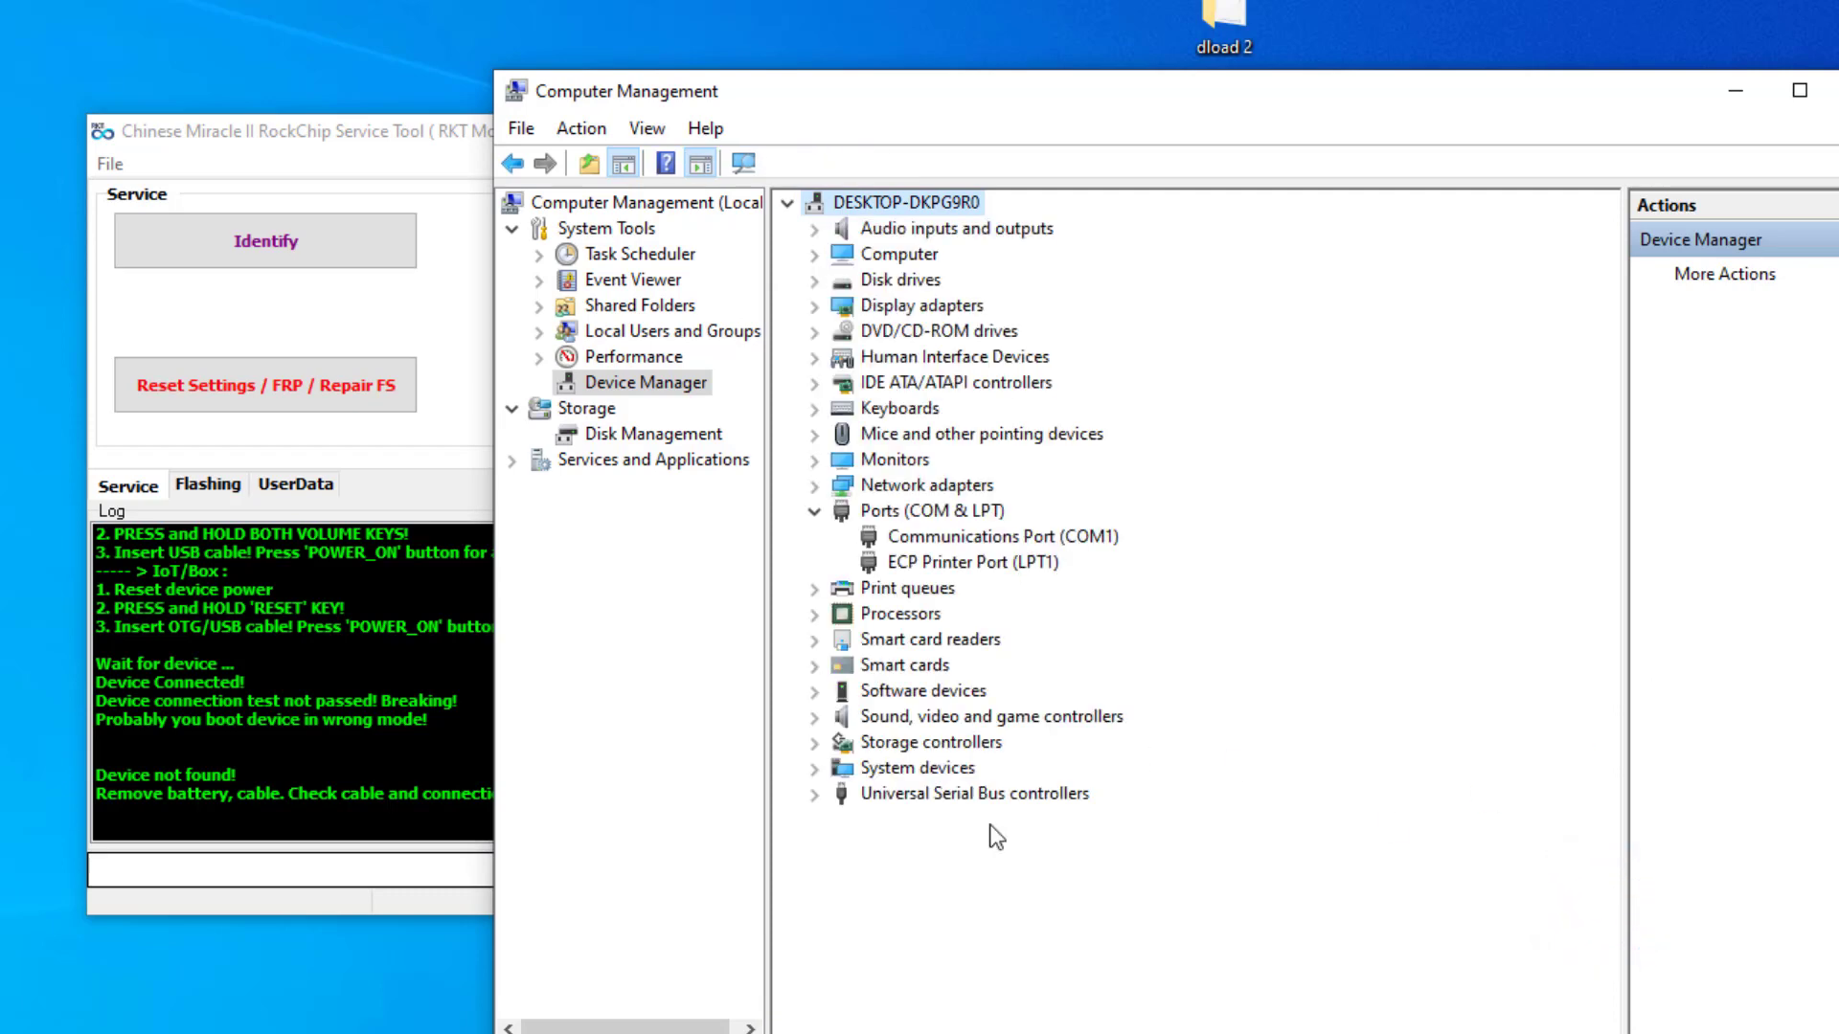
- Run Identify again in the RockChip Service Tool, check Device Manager, and bring the service tool back to the front
left_click(287, 237)
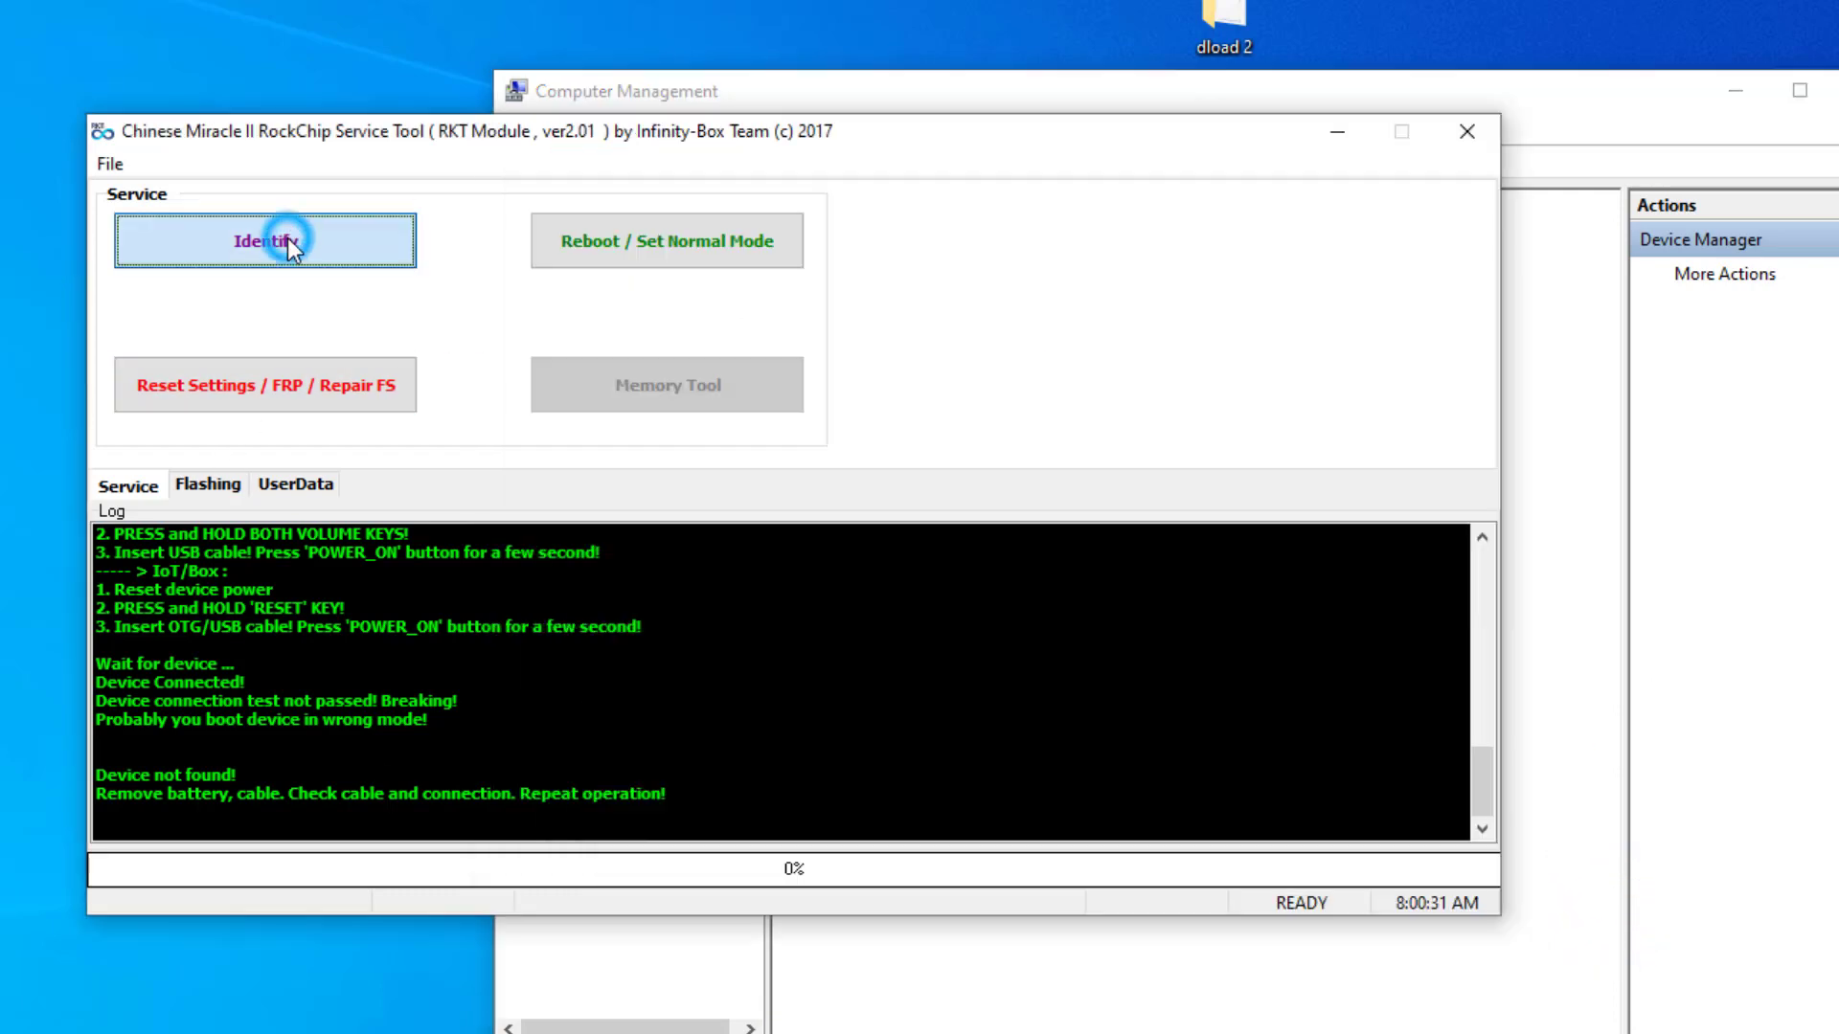
left_click(1530, 107)
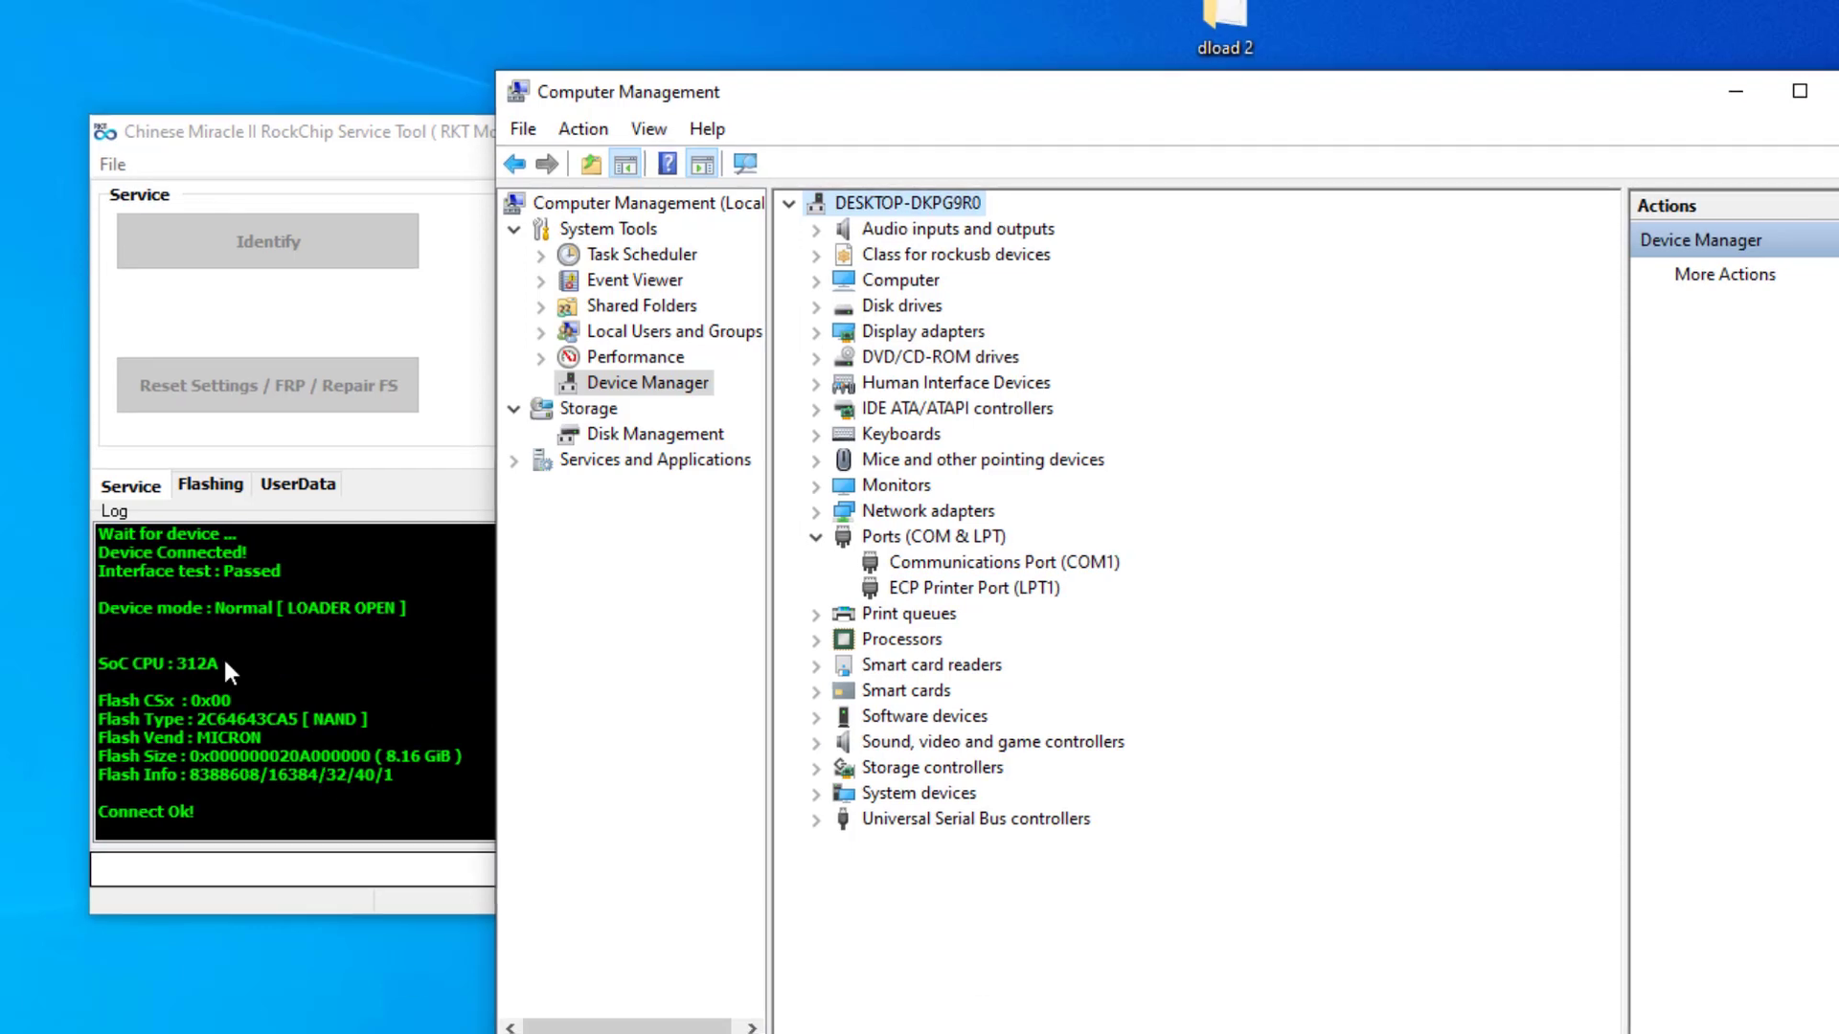
left_click_drag(518, 185, 399, 220)
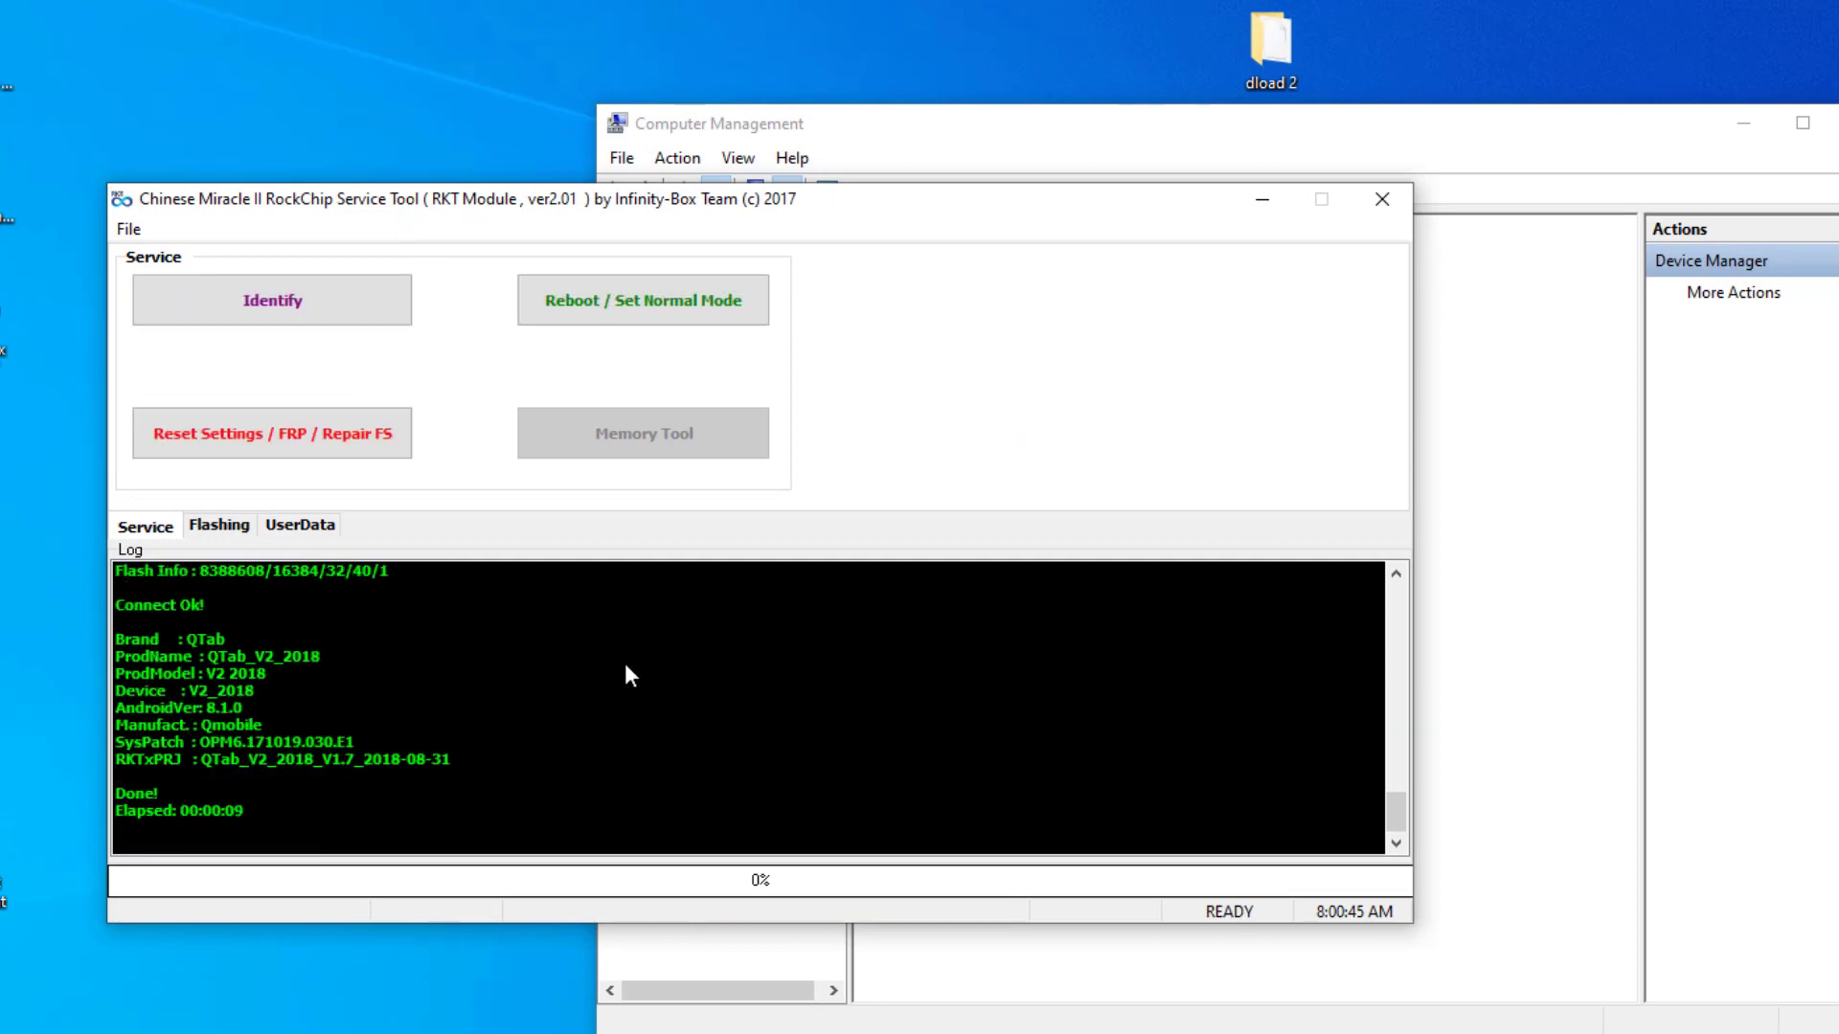
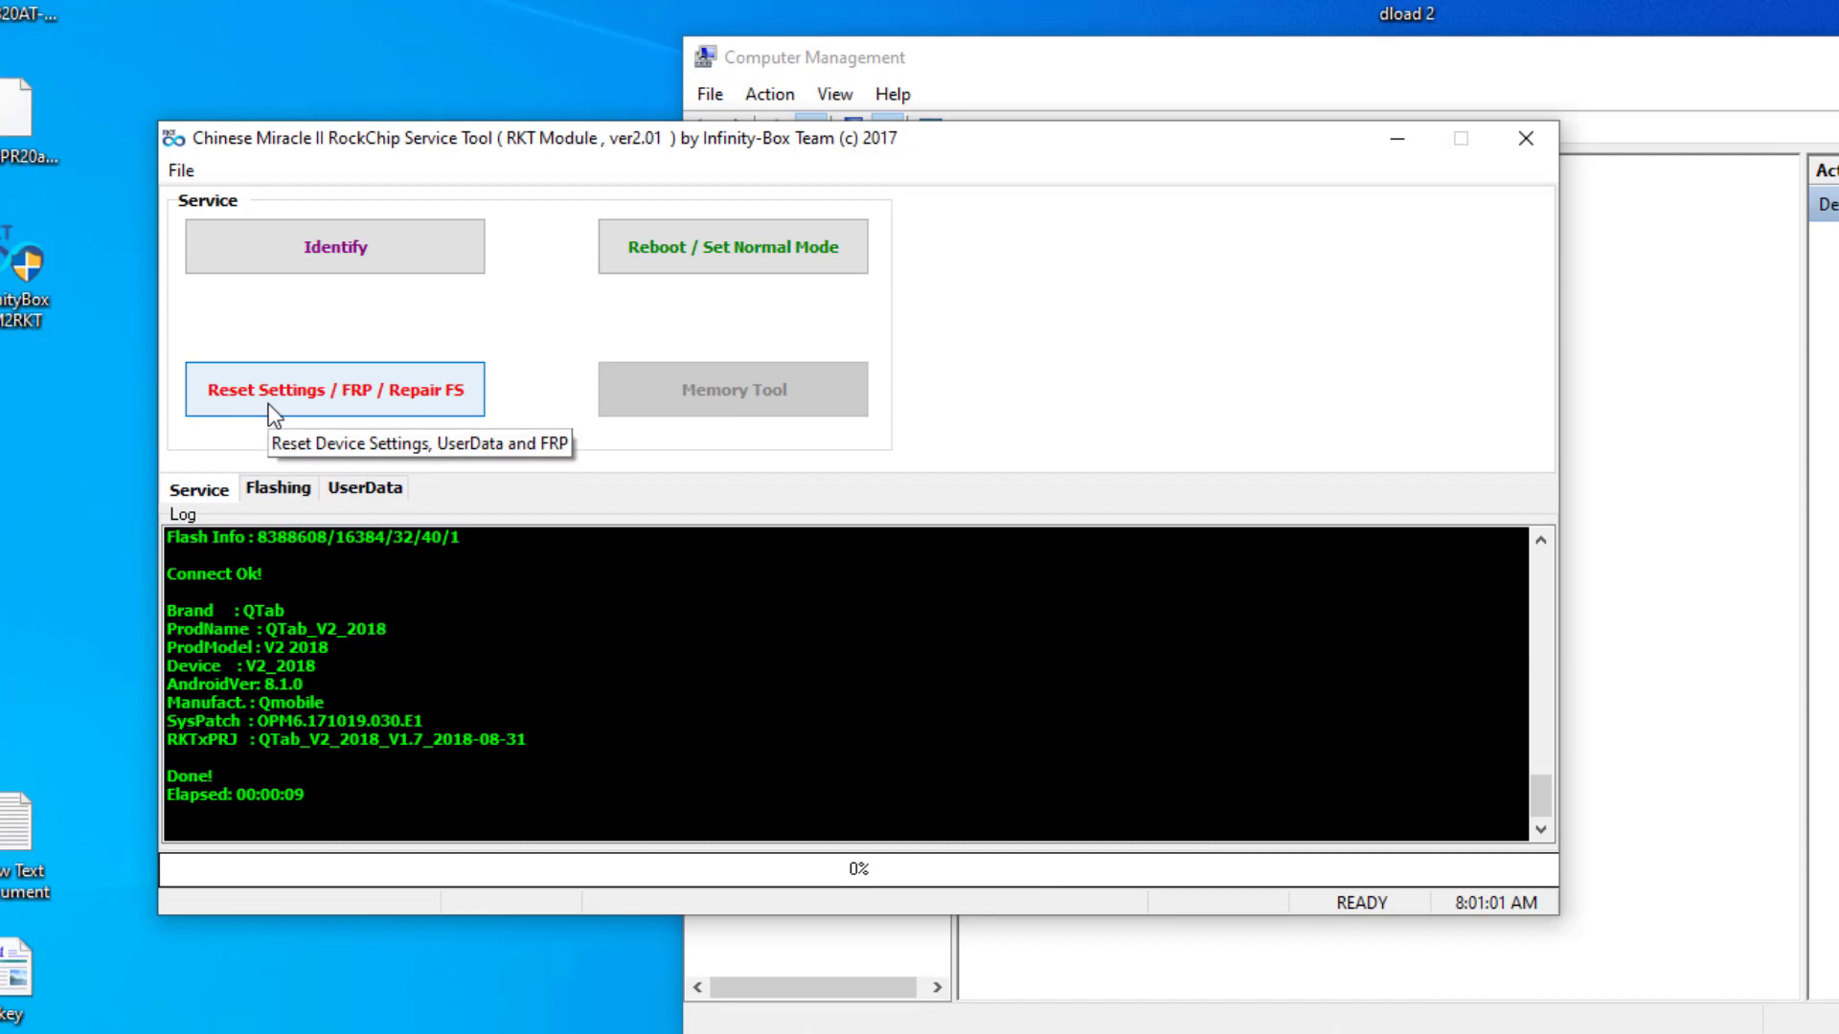
- Start the Read Flash operation in the RockChip Service Tool's flashing section and switch to Computer Management while the device connects
left_click(277, 490)
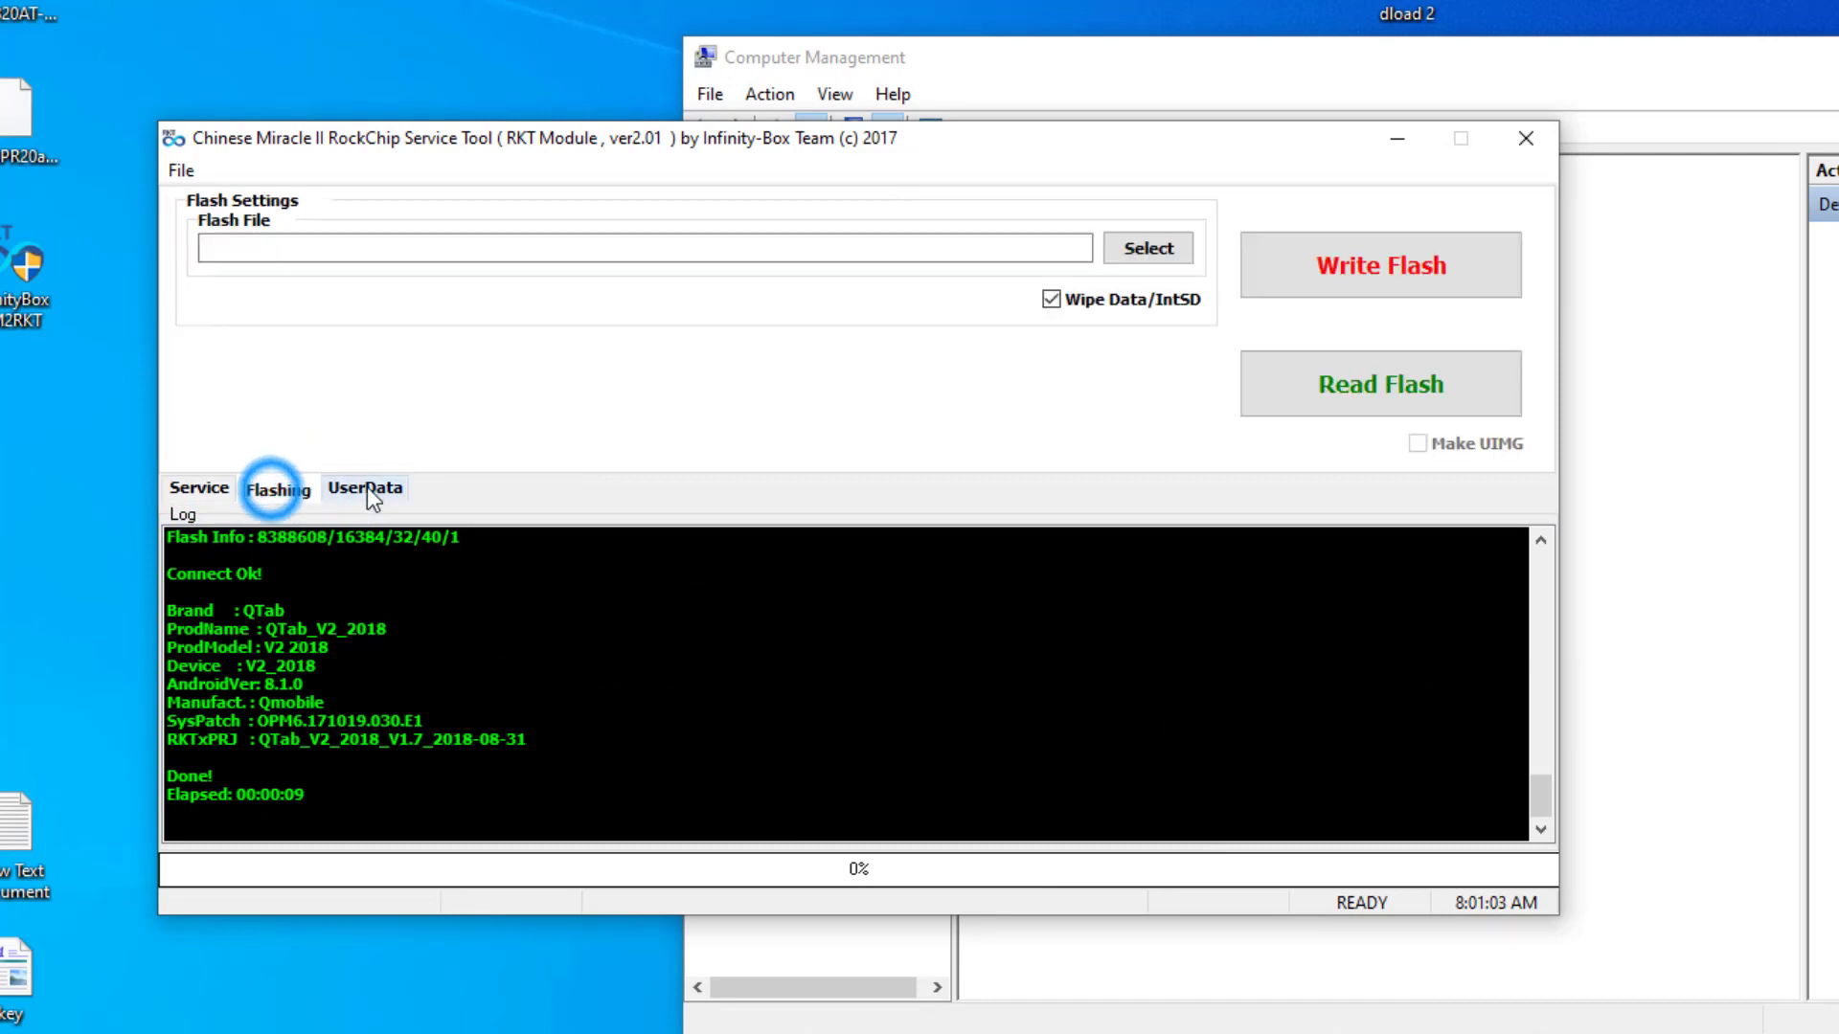
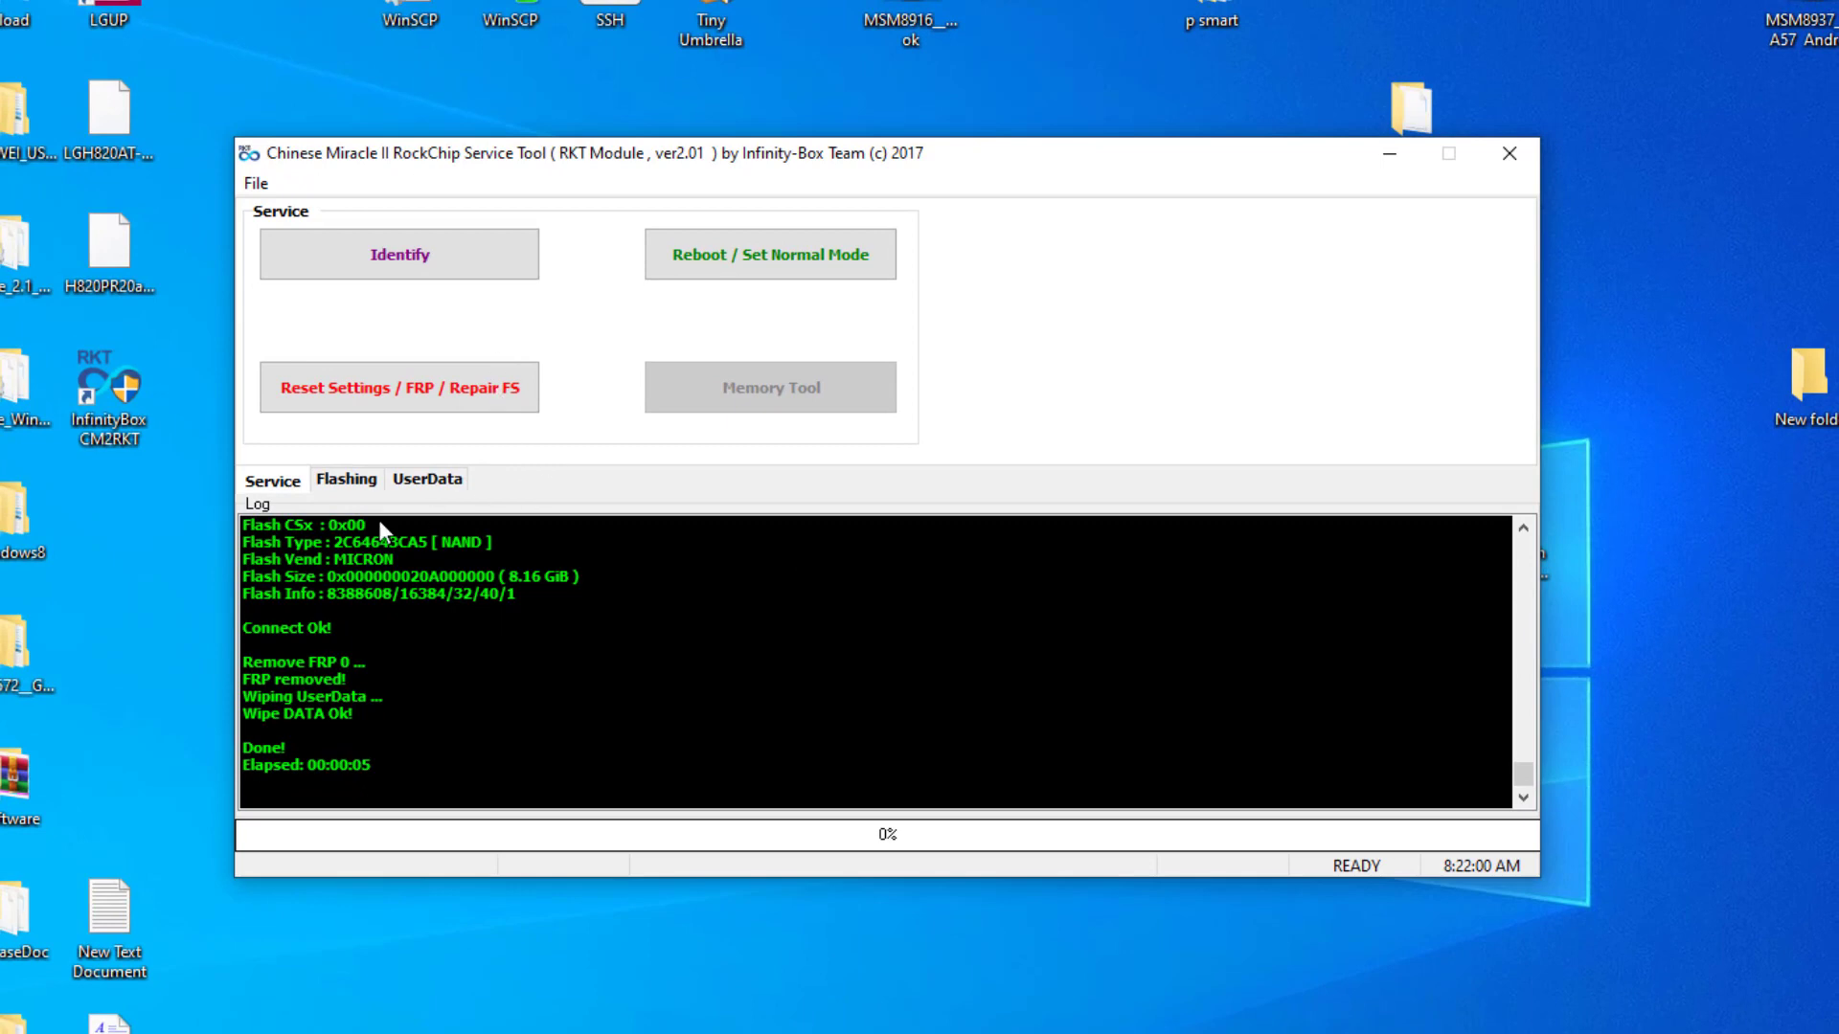
left_click(342, 481)
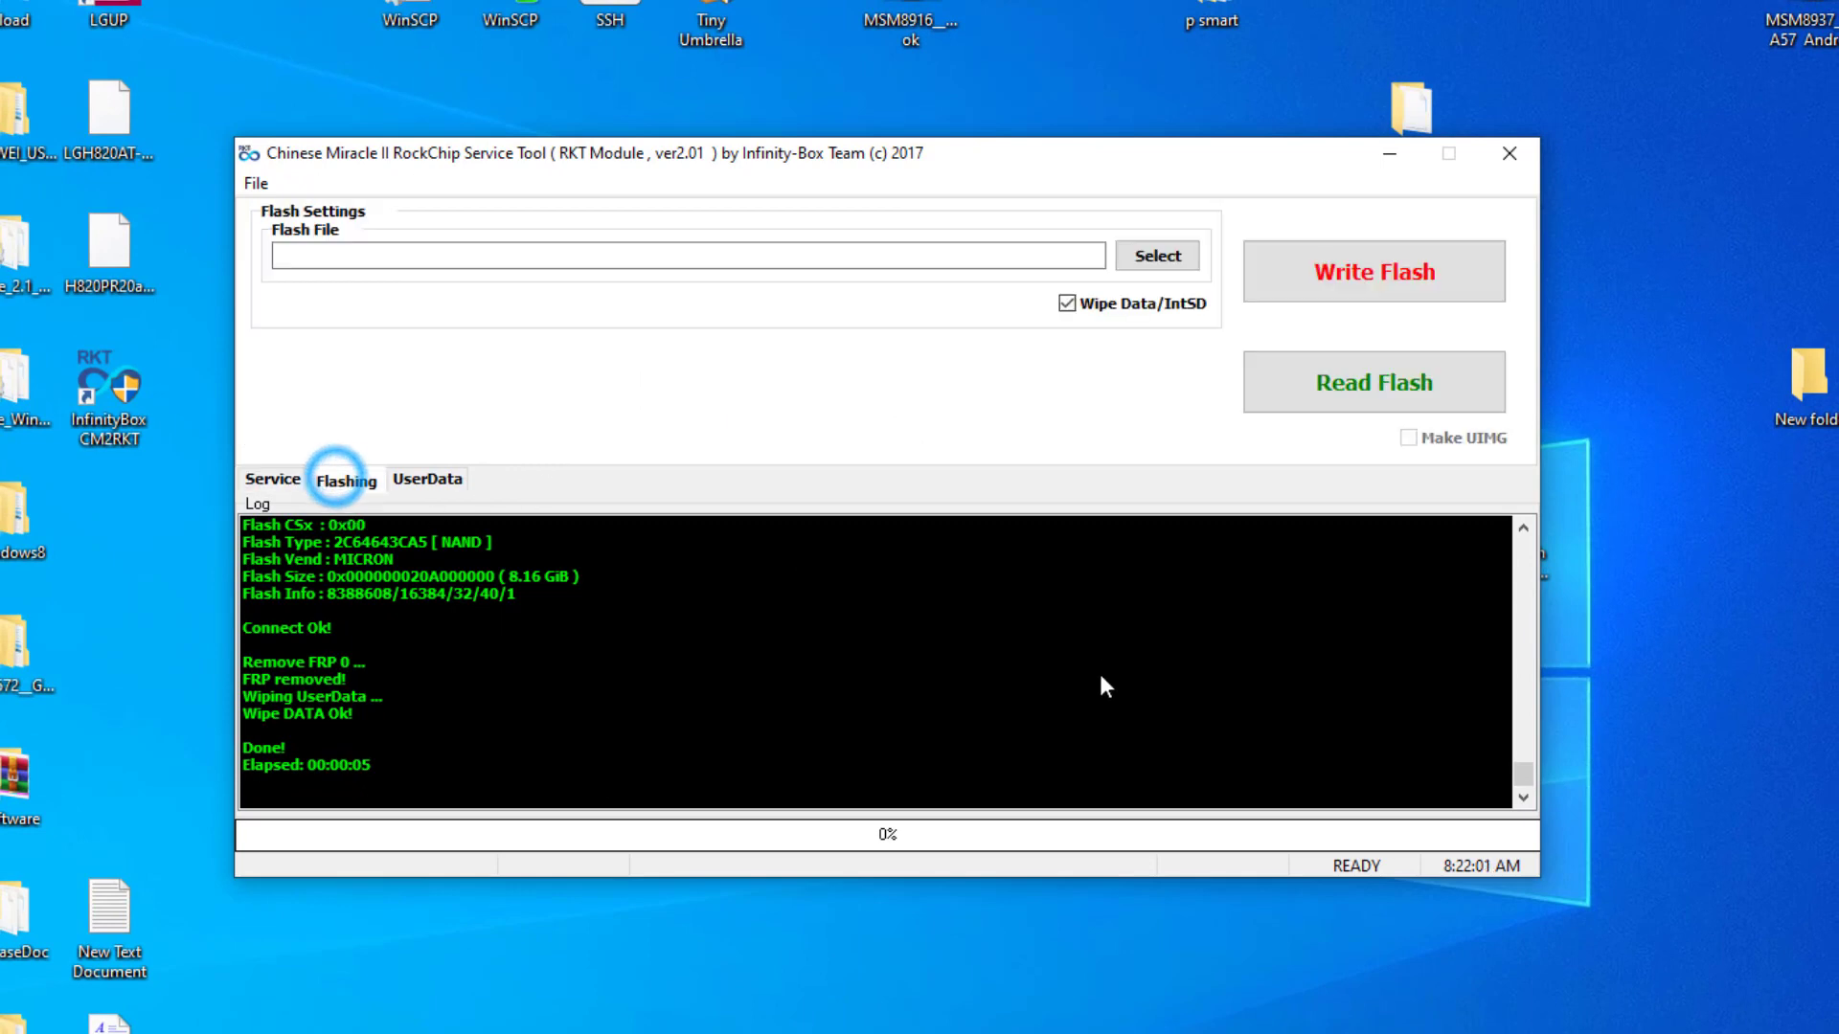
left_click(1331, 386)
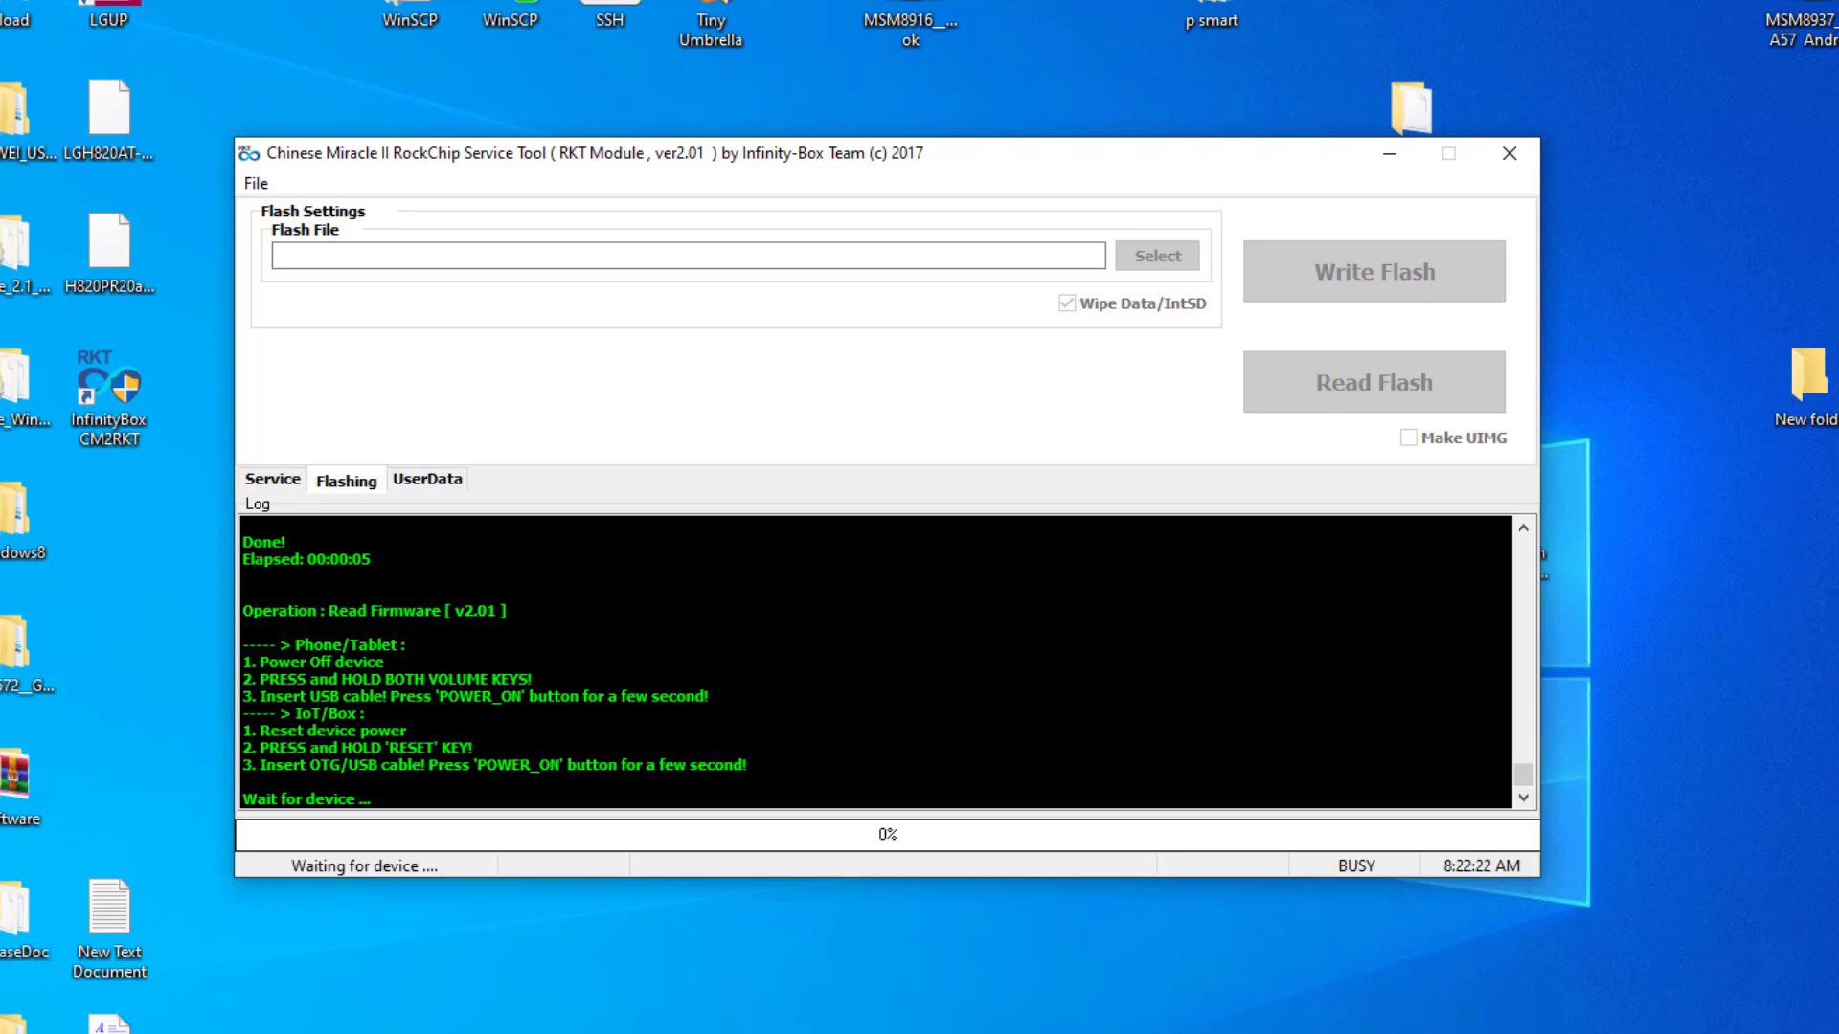
key("alt+Tab")
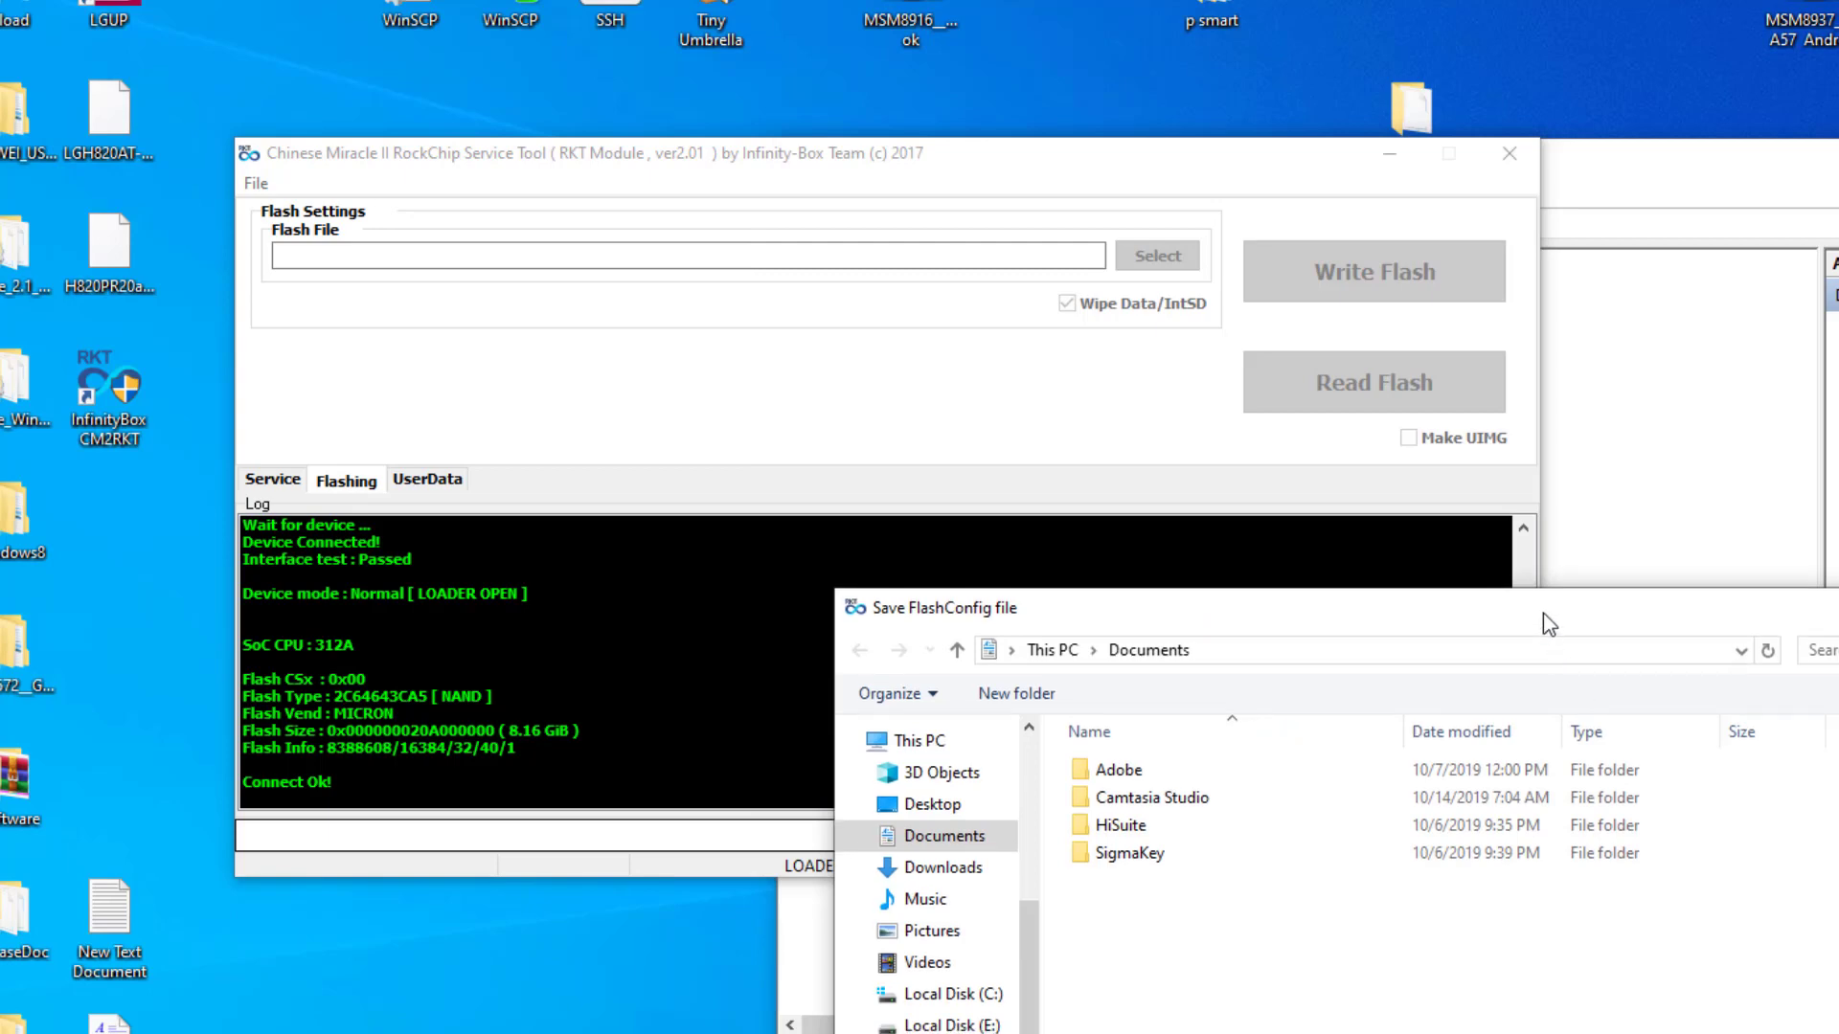
- Save the flash configuration as RKTFW, an Infinity File (*.cfg), in the read ok folder on the Desktop
left_click_drag(1544, 614, 1088, 239)
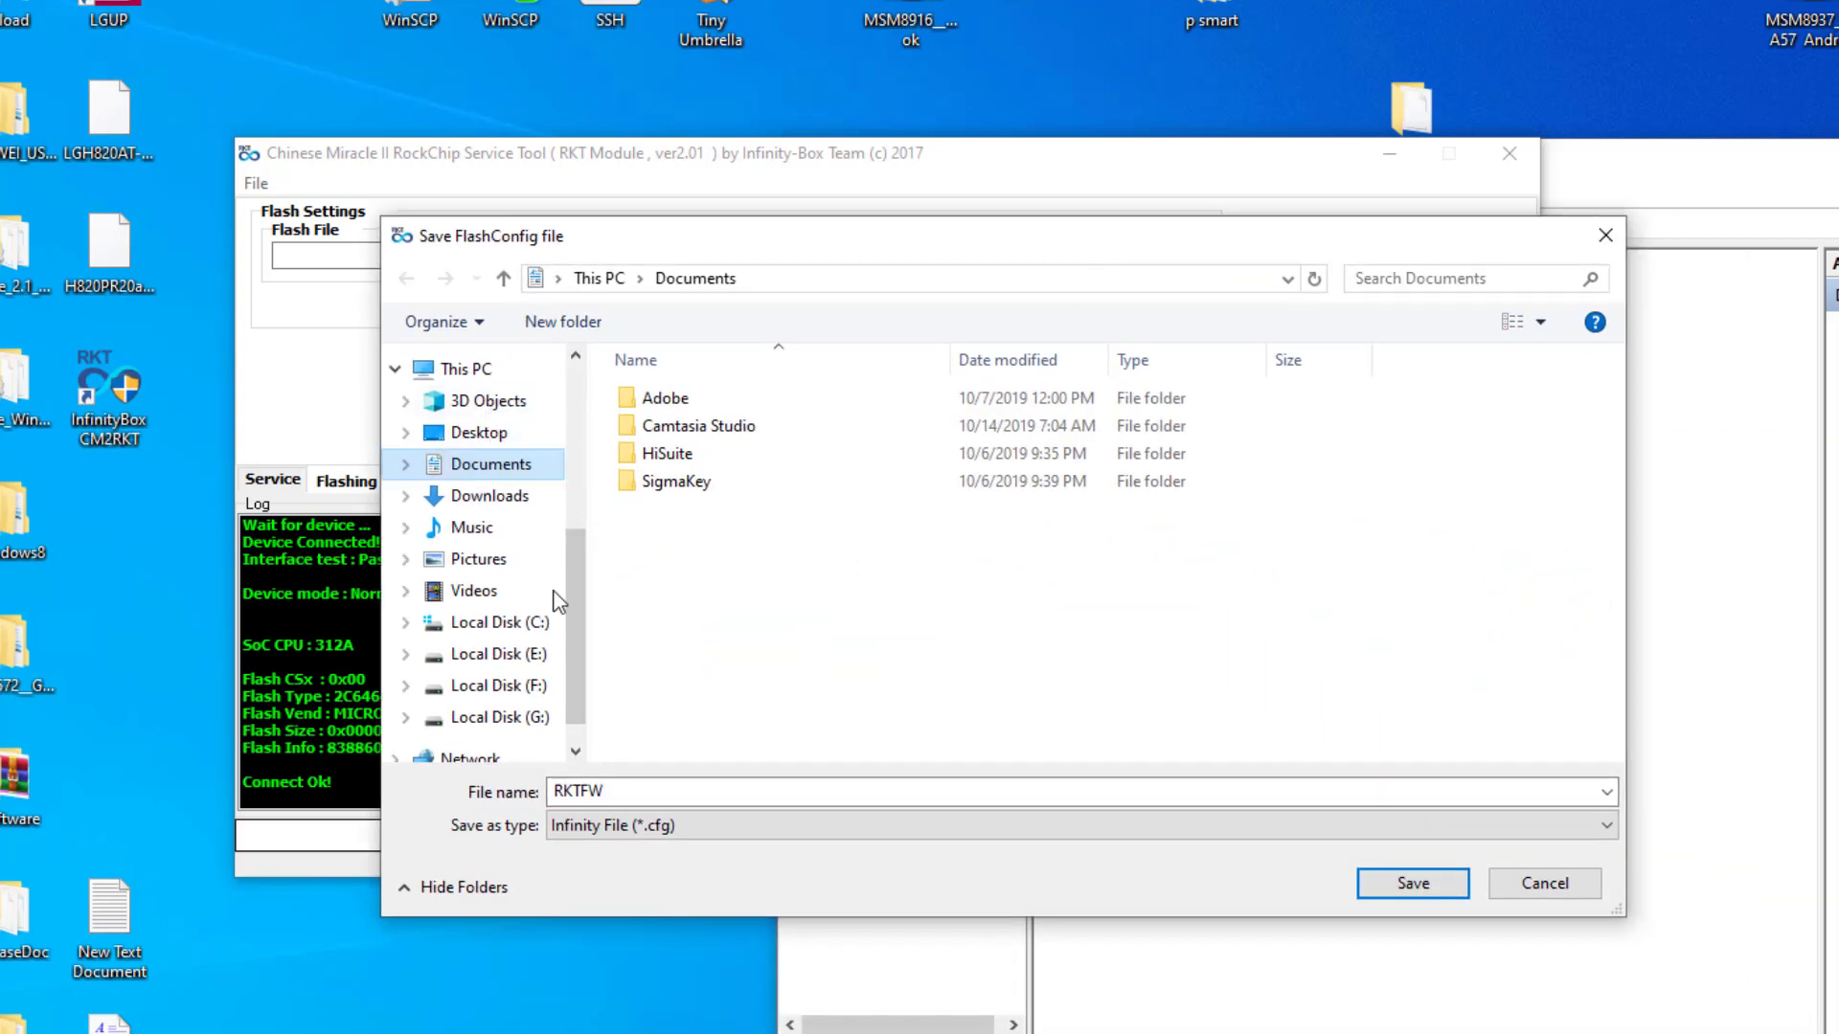
left_click_drag(578, 632, 594, 450)
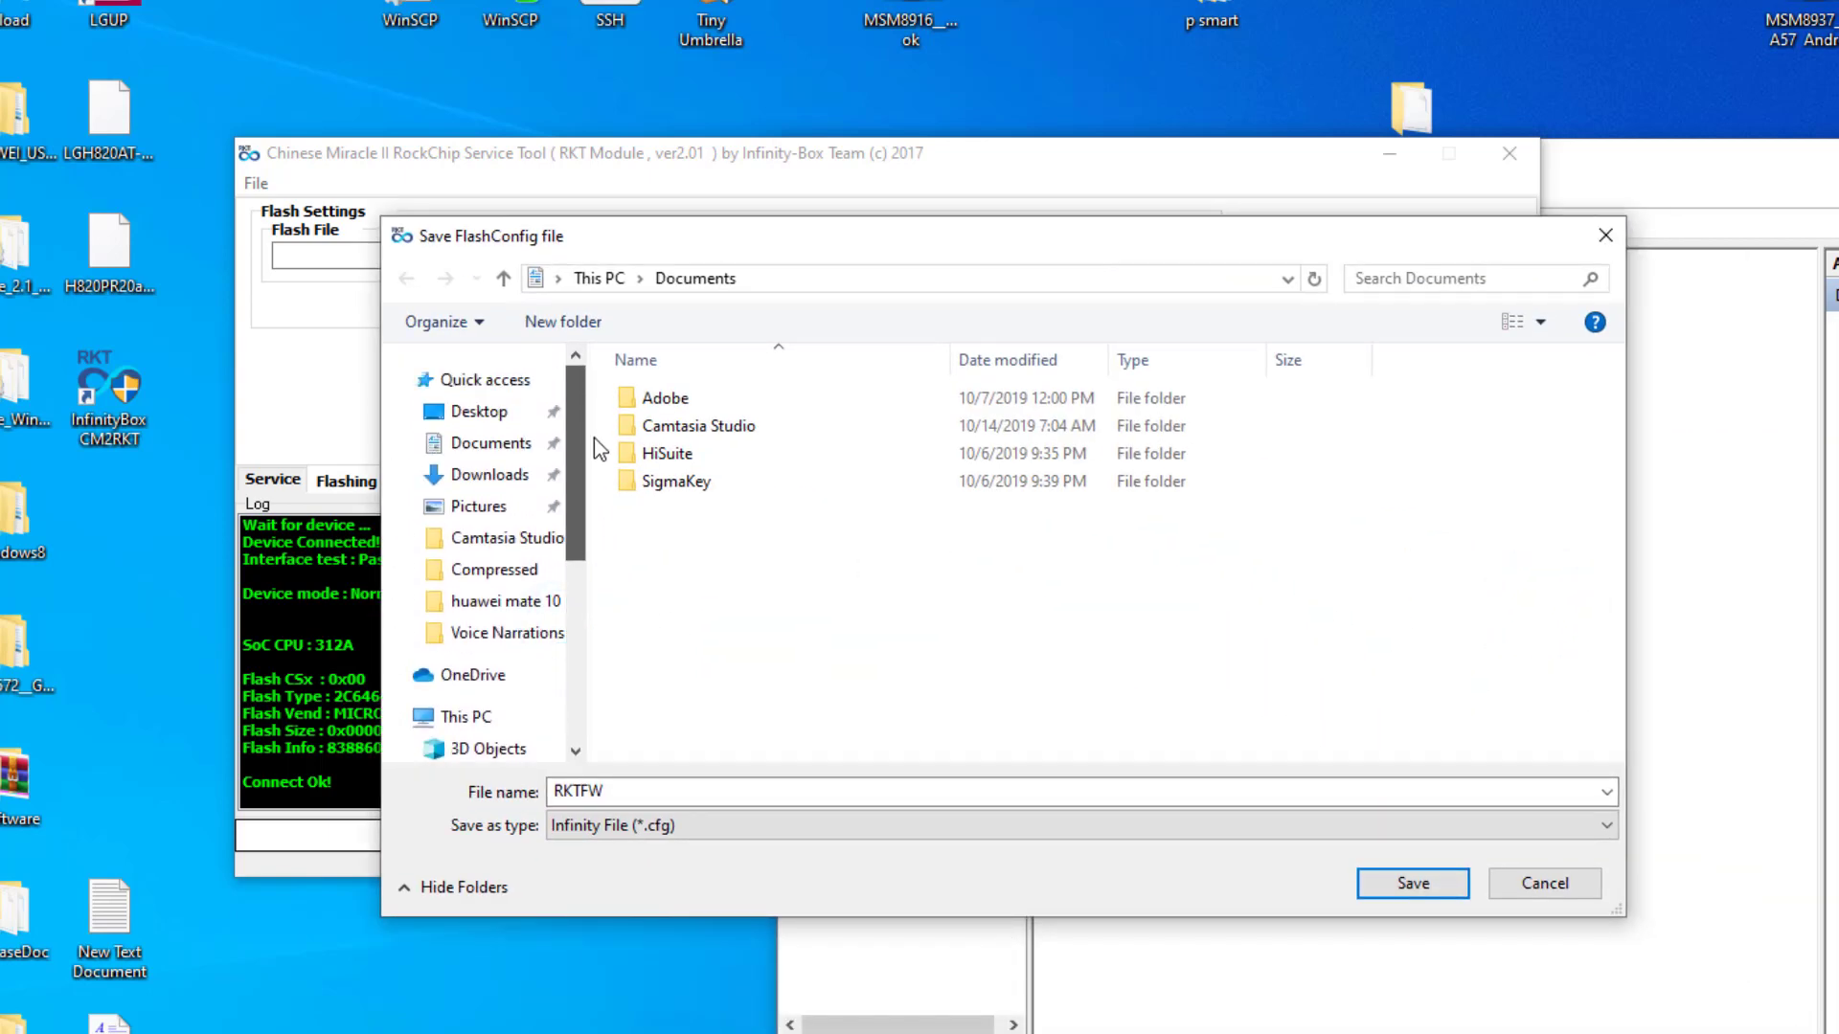
left_click(478, 411)
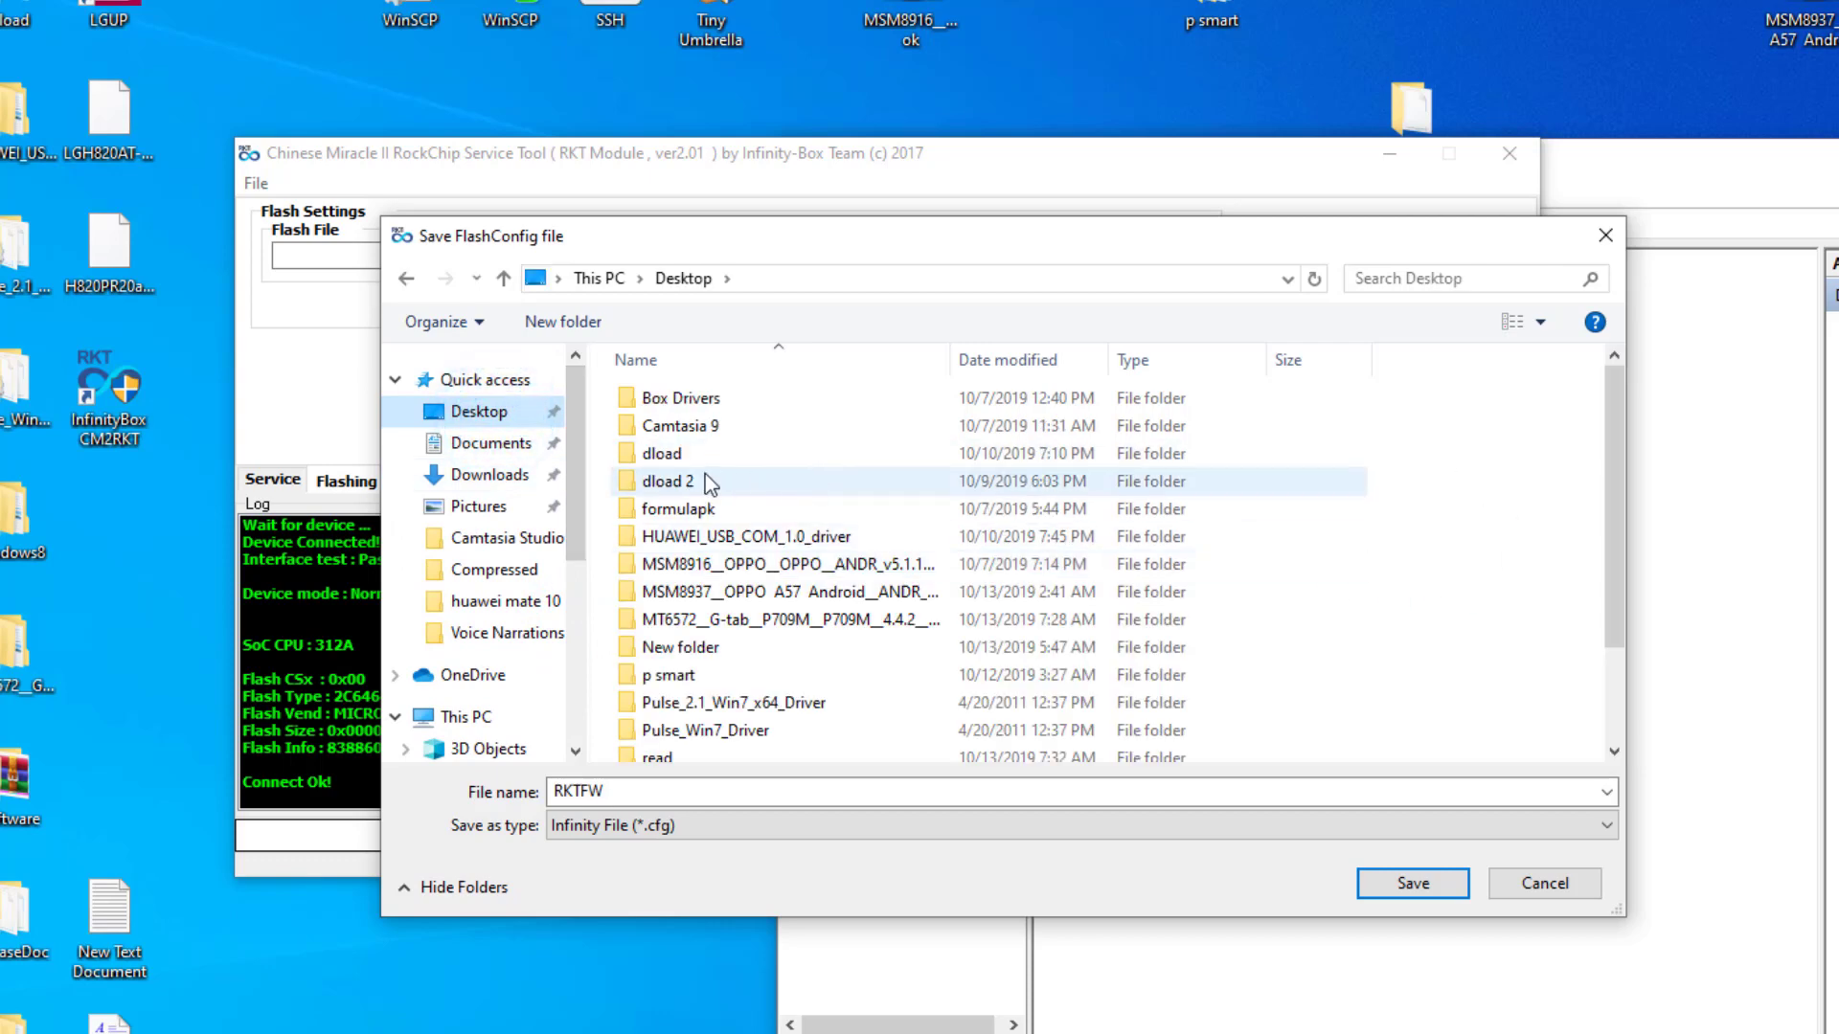
scroll(1618, 436, "down", 3)
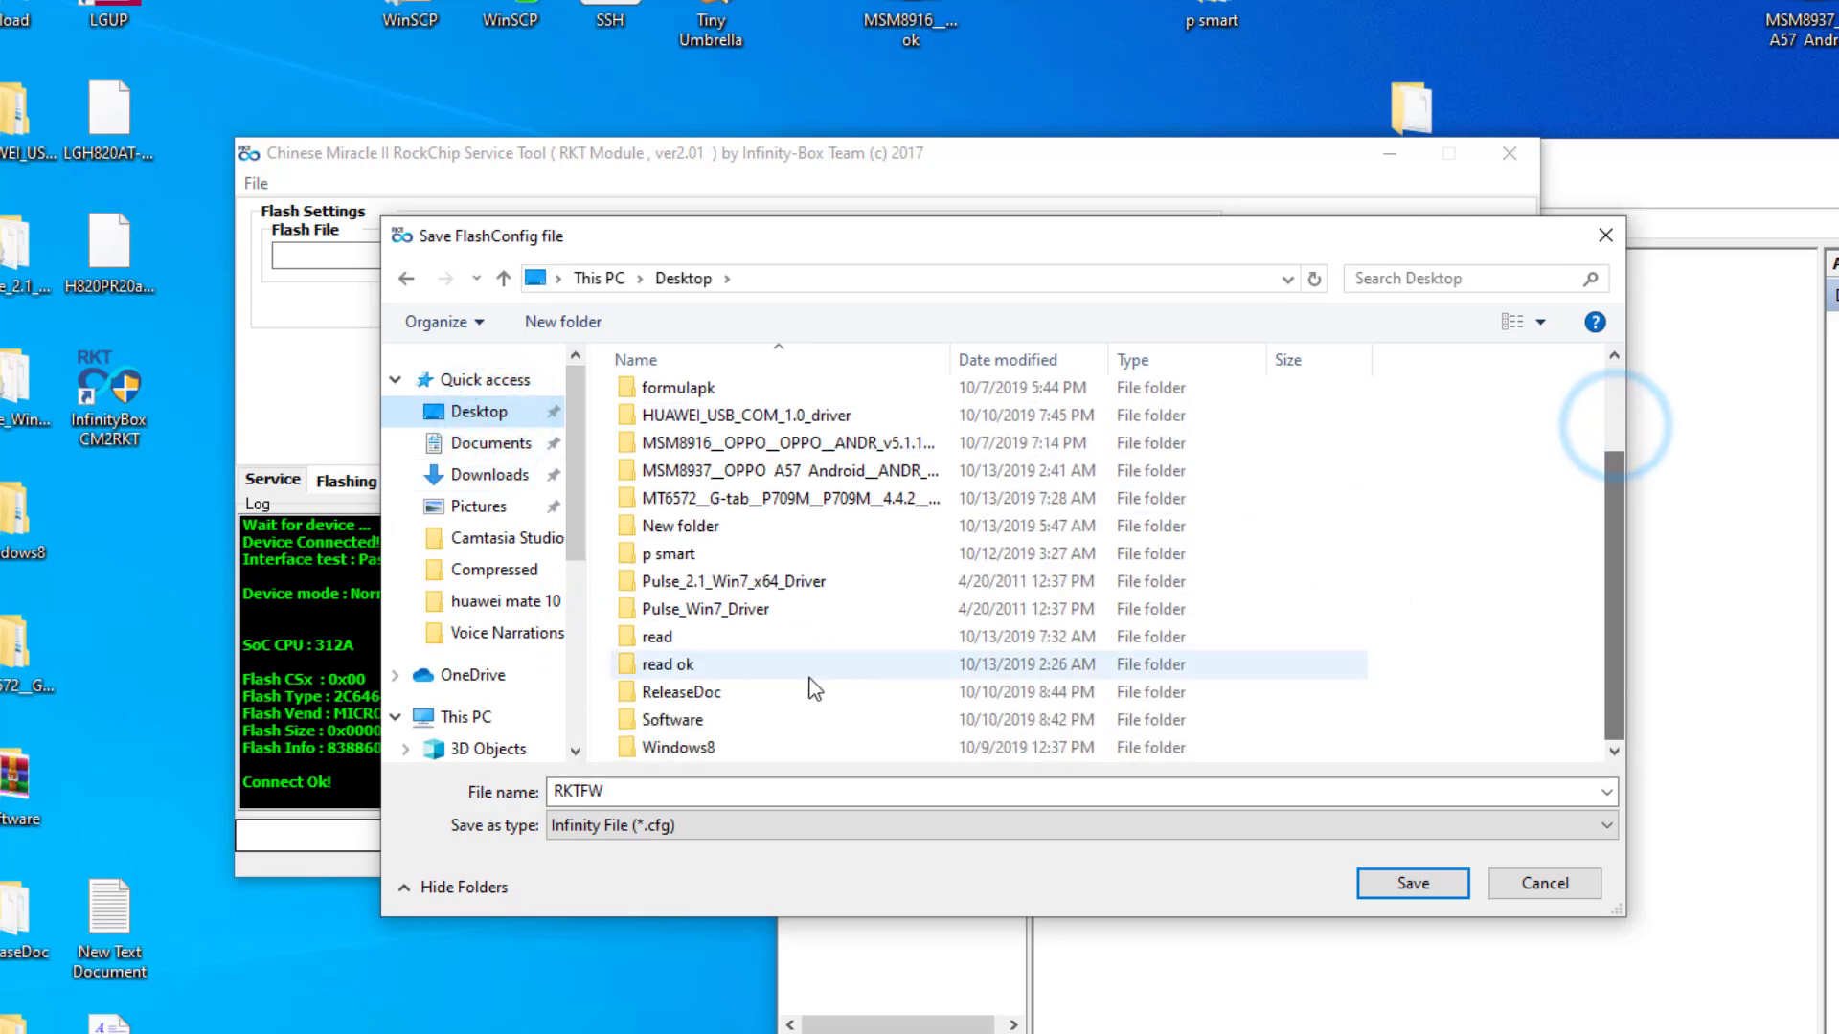
double_click(723, 669)
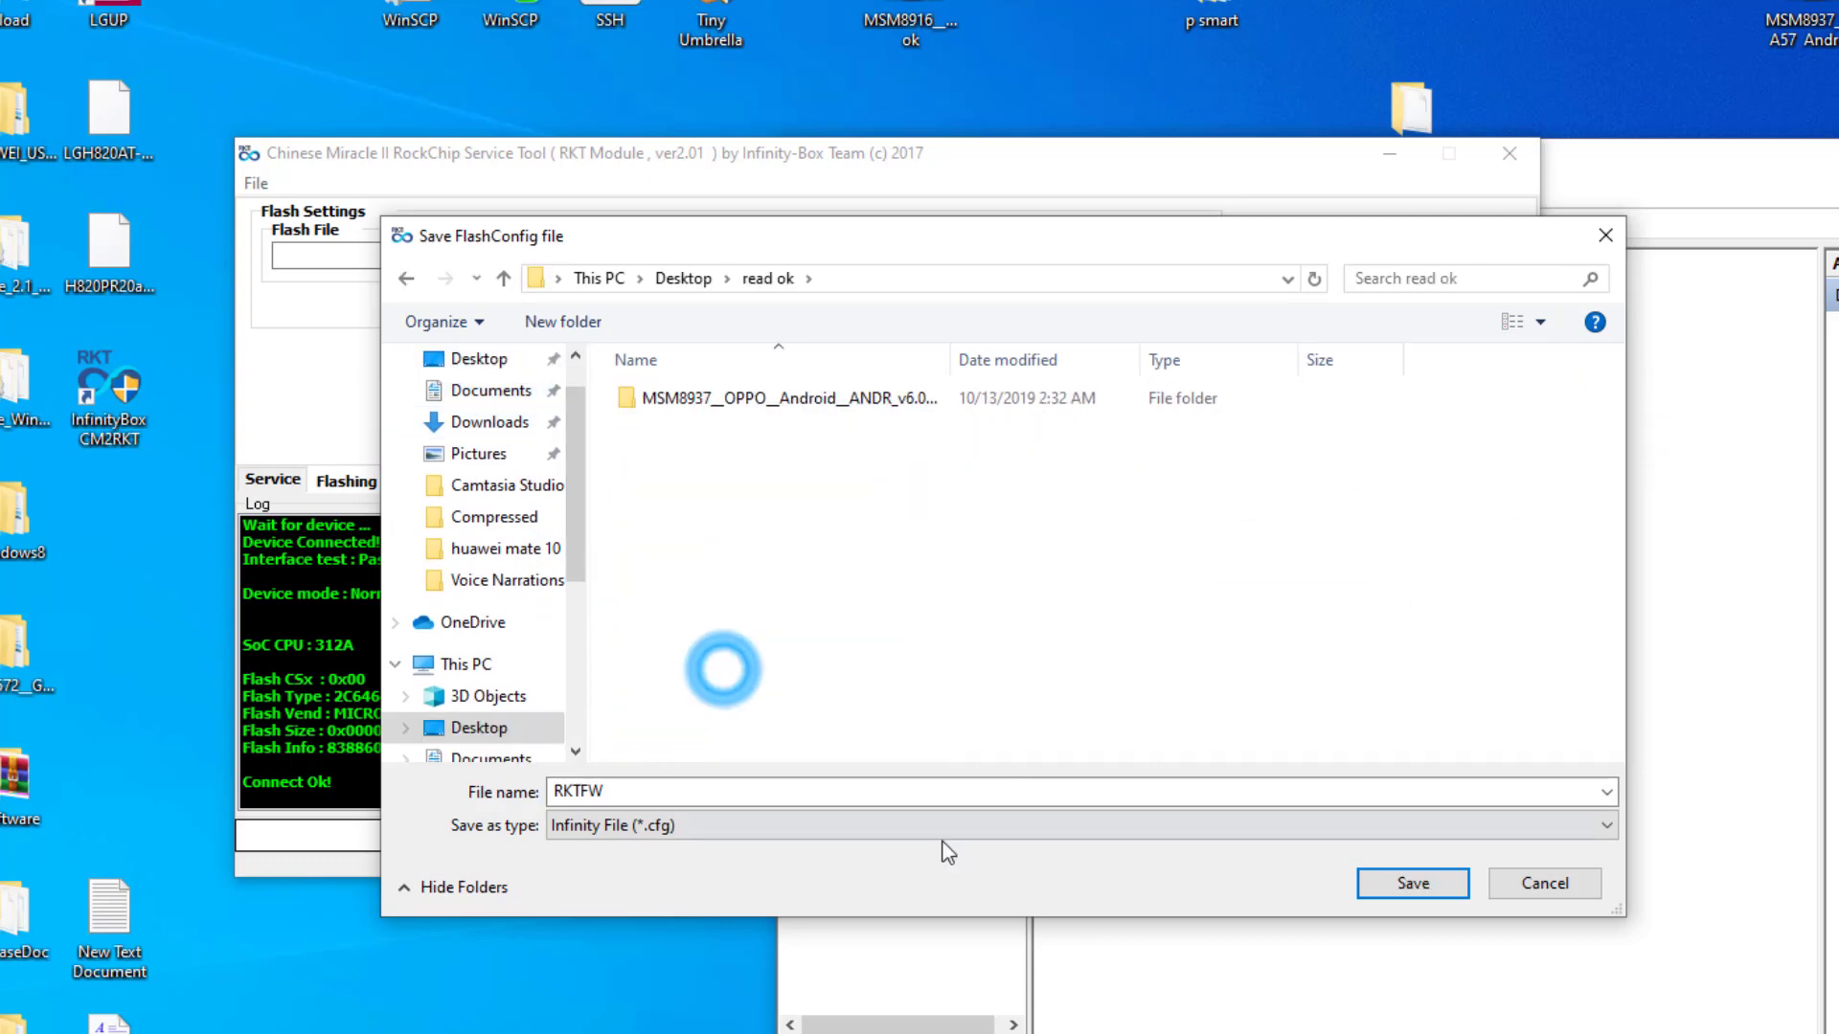
left_click(1435, 885)
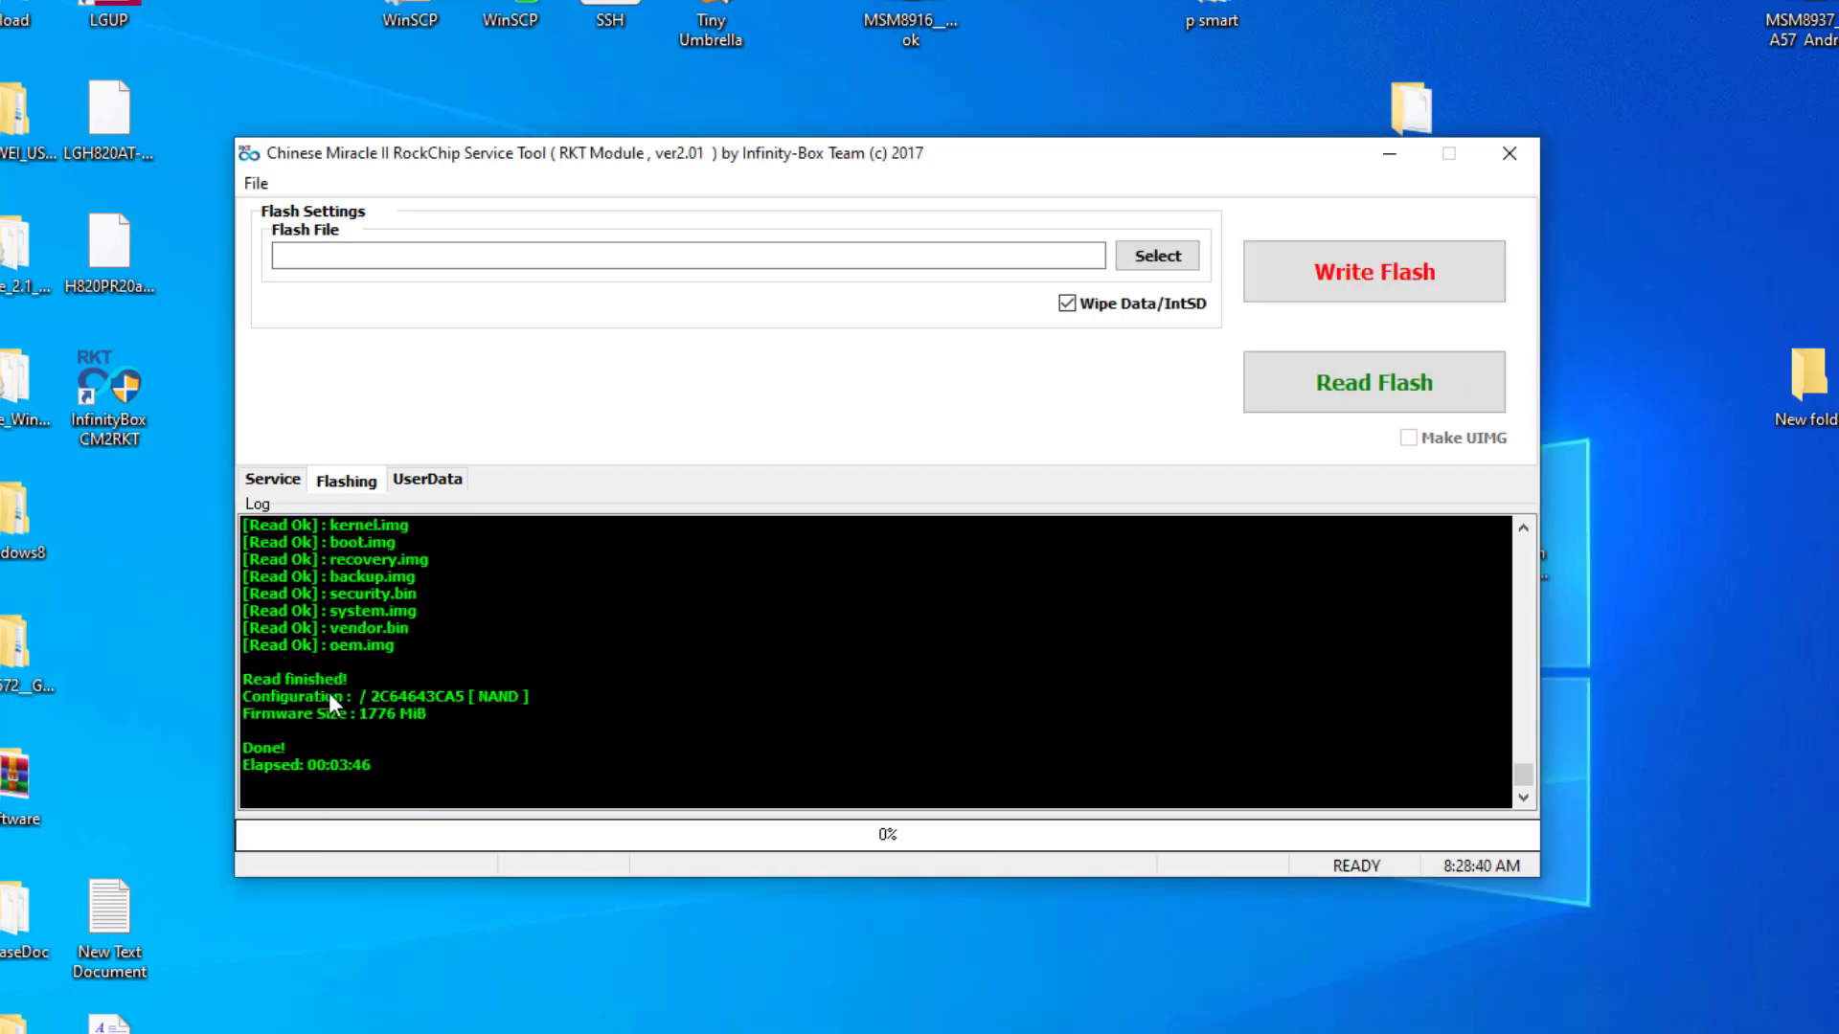
- Highlight the end of the read log, and open the Qmobile__QTab firmware folder inside read ok in File Explorer to examine its files
left_click_drag(430, 768, 288, 561)
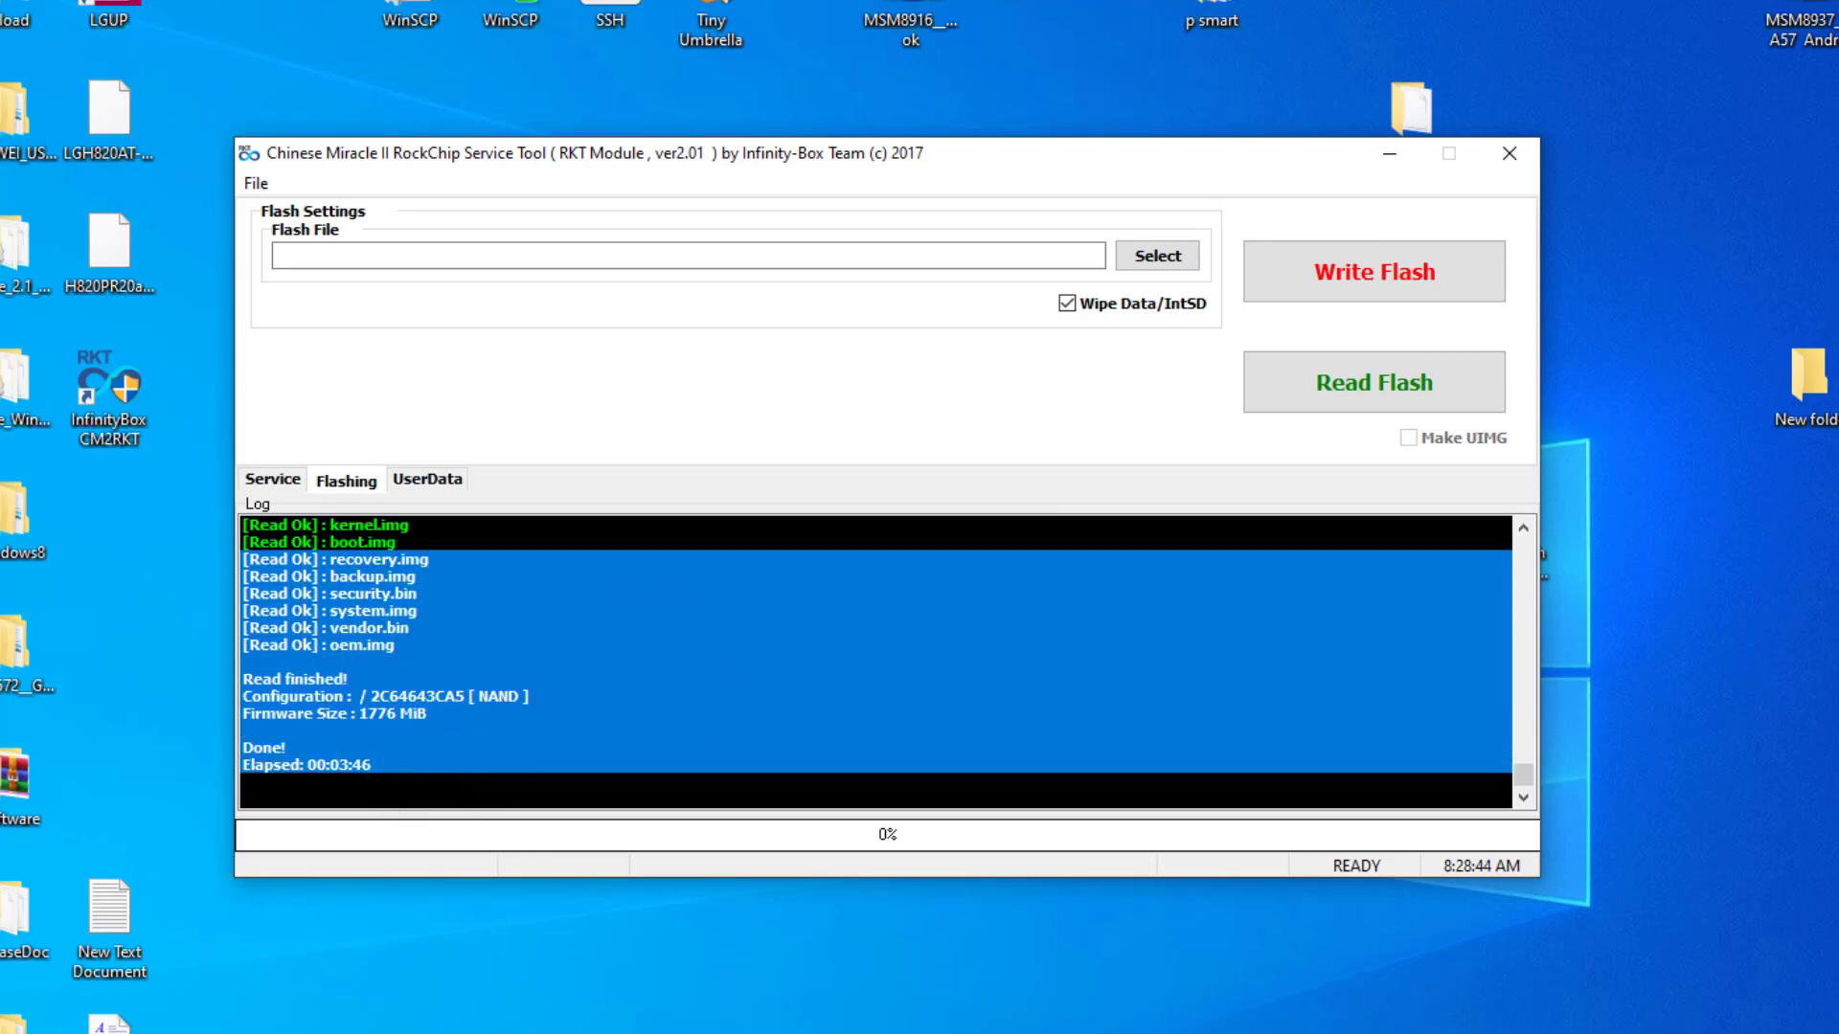
key("alt+Tab")
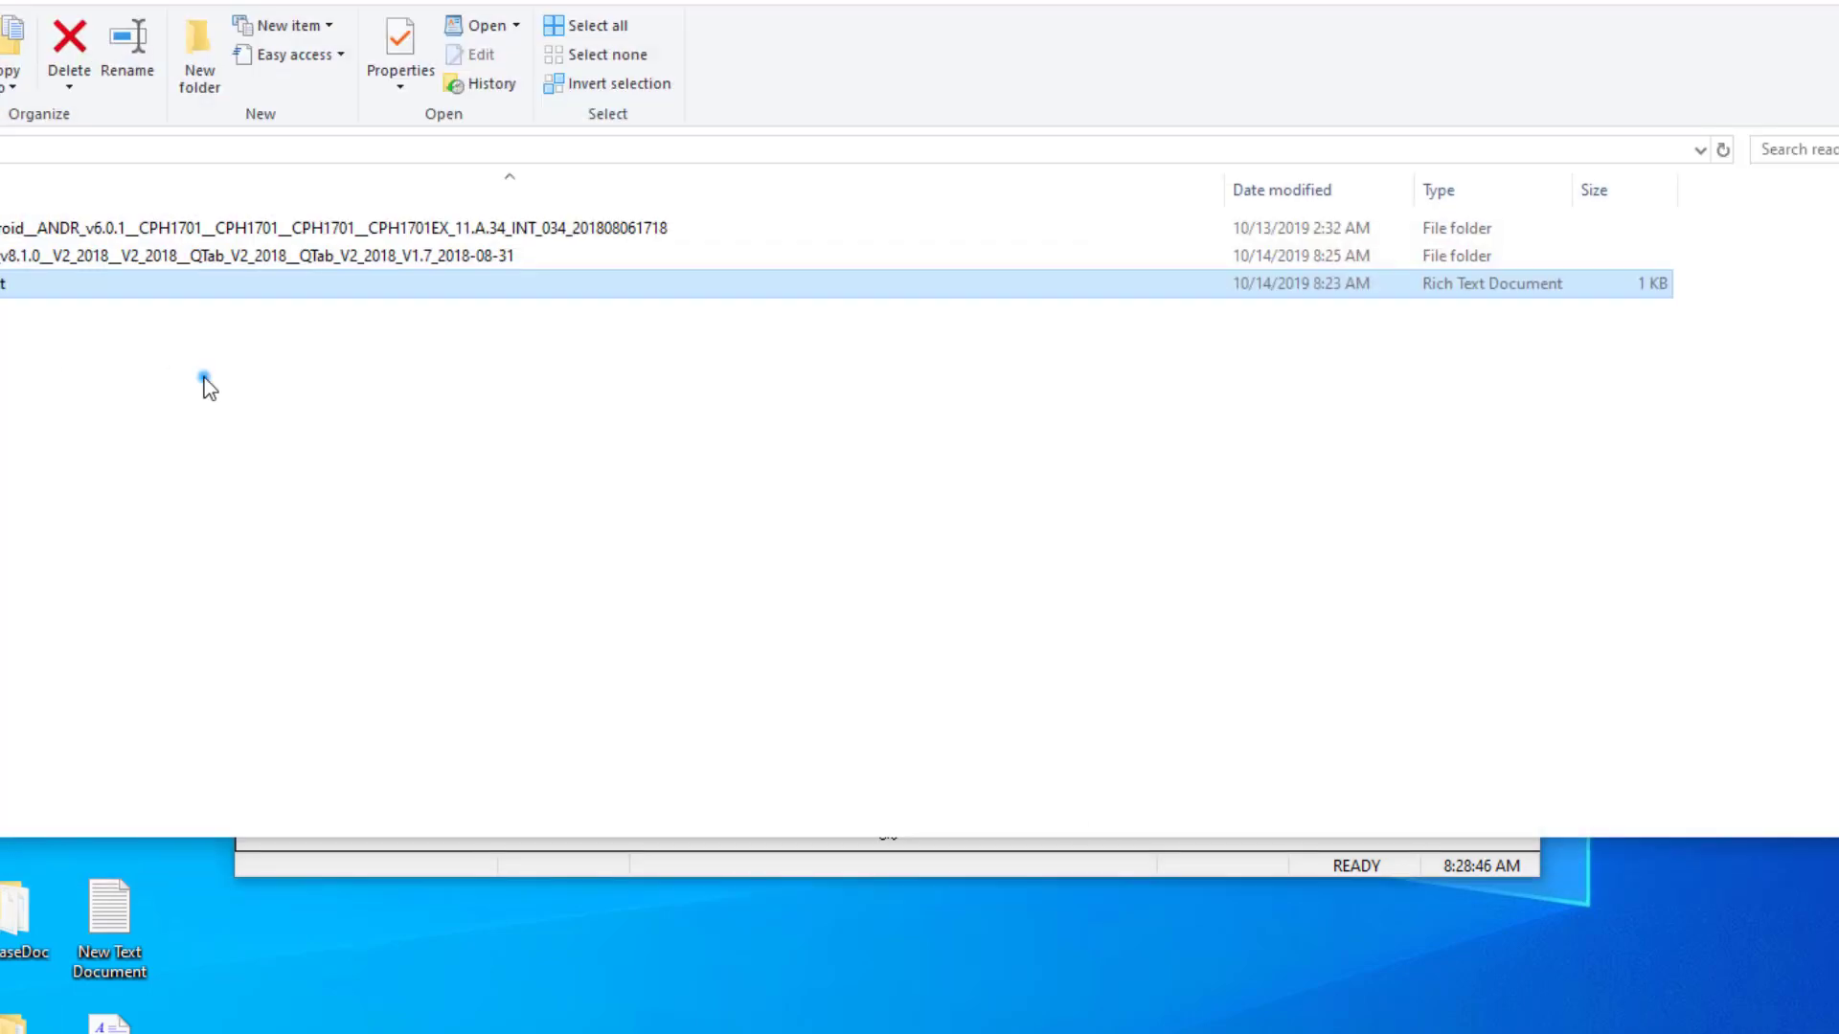
left_click(204, 384)
double_click(129, 256)
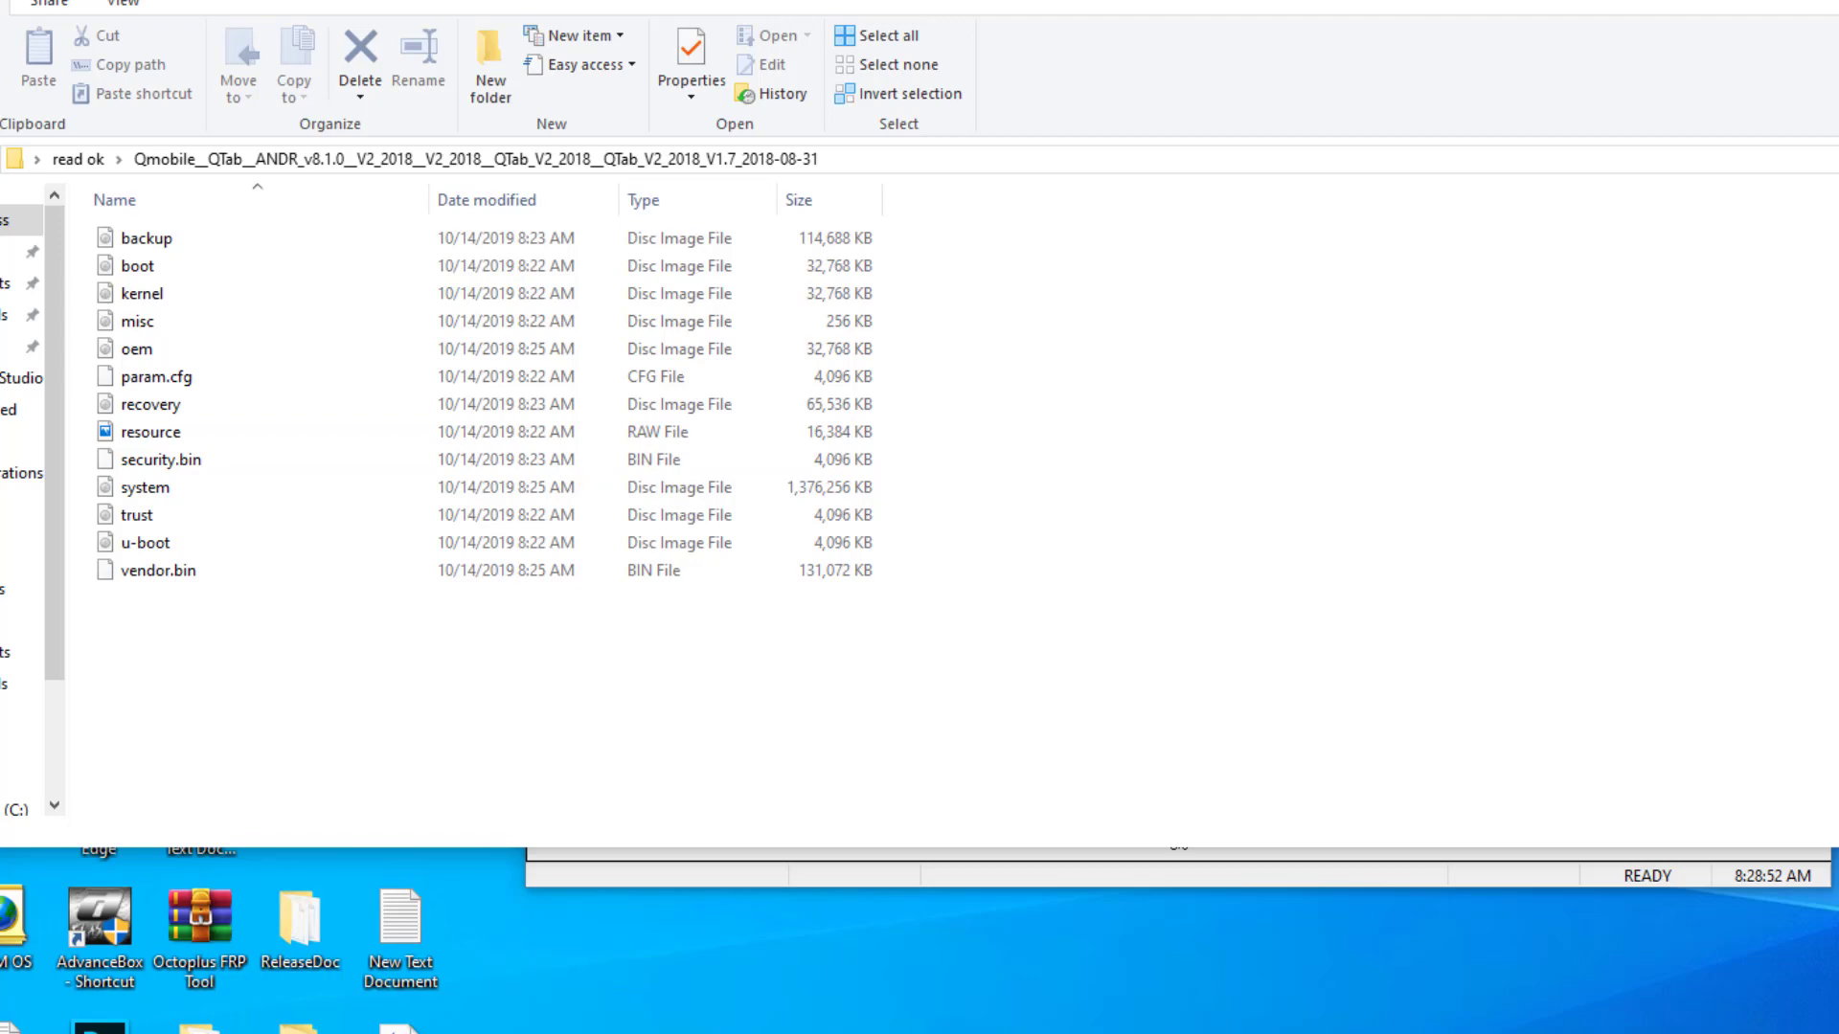
- Return to the RockChip Service Tool, load param.cfg from the Qmobile__QTab folder in read ok as the flash file, and start Write Flash
key("alt+Tab")
left_click(1446, 262)
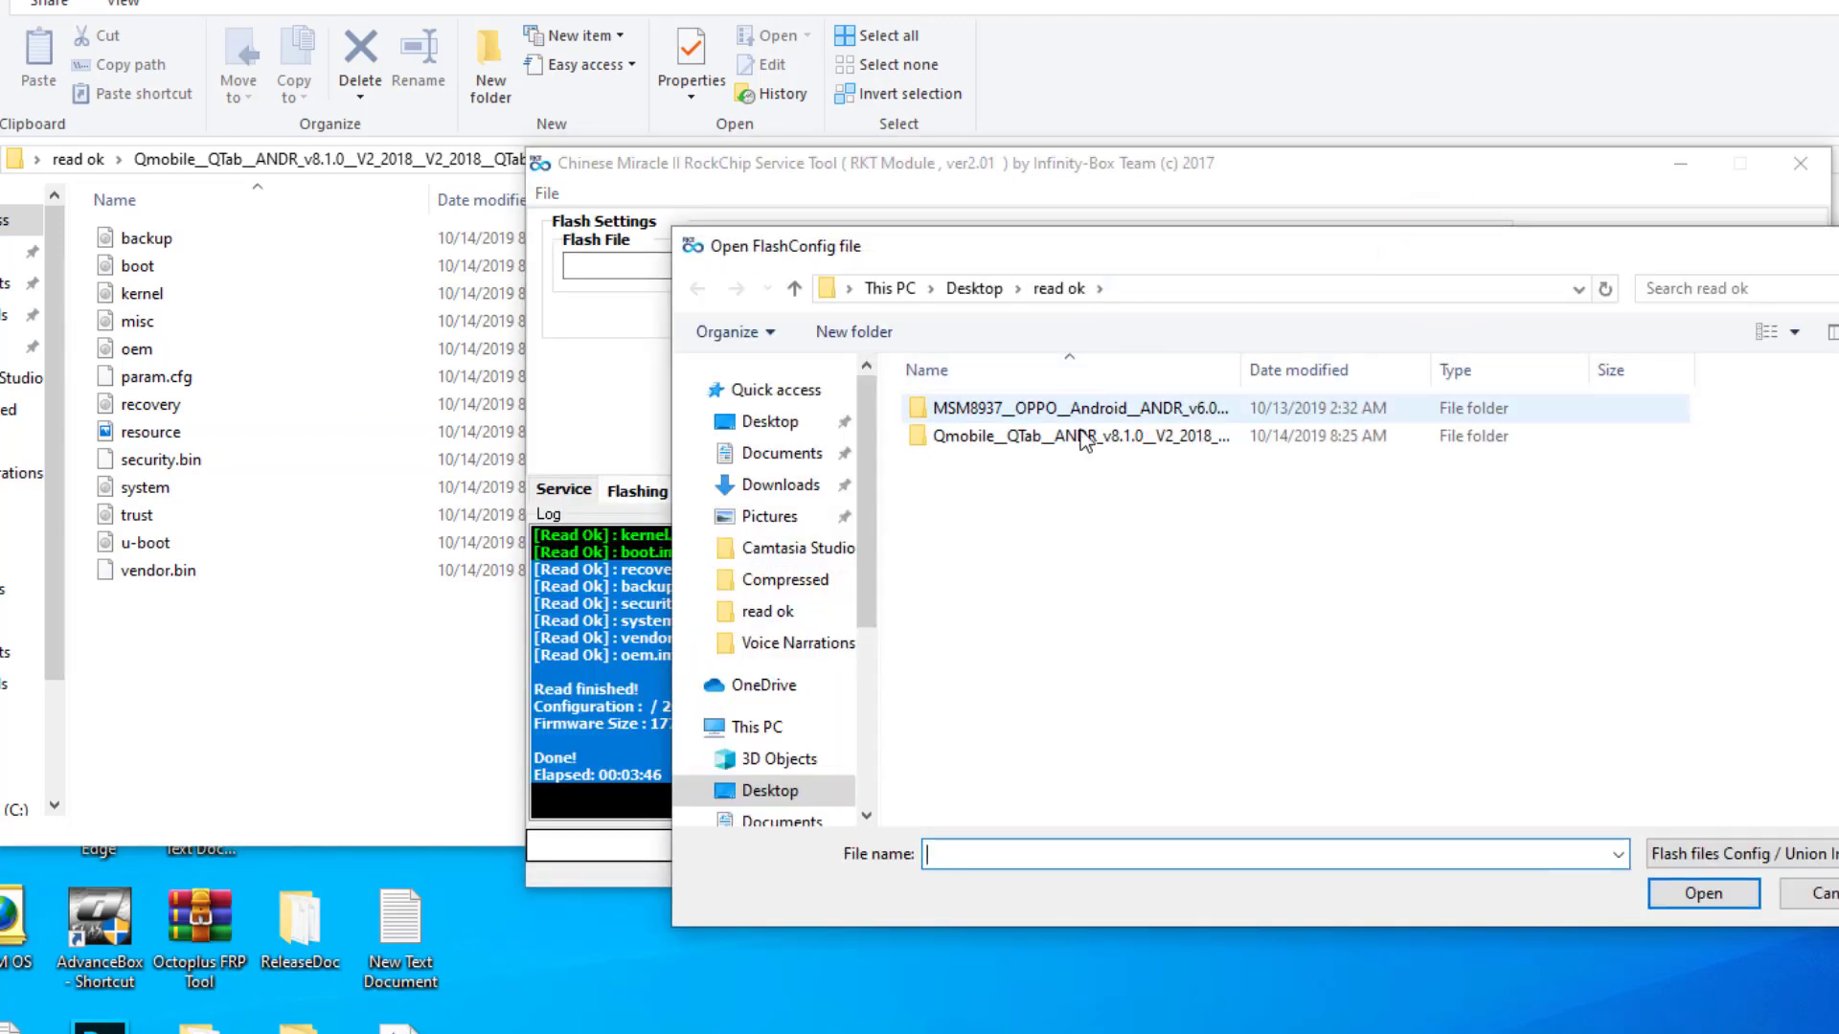
double_click(1077, 436)
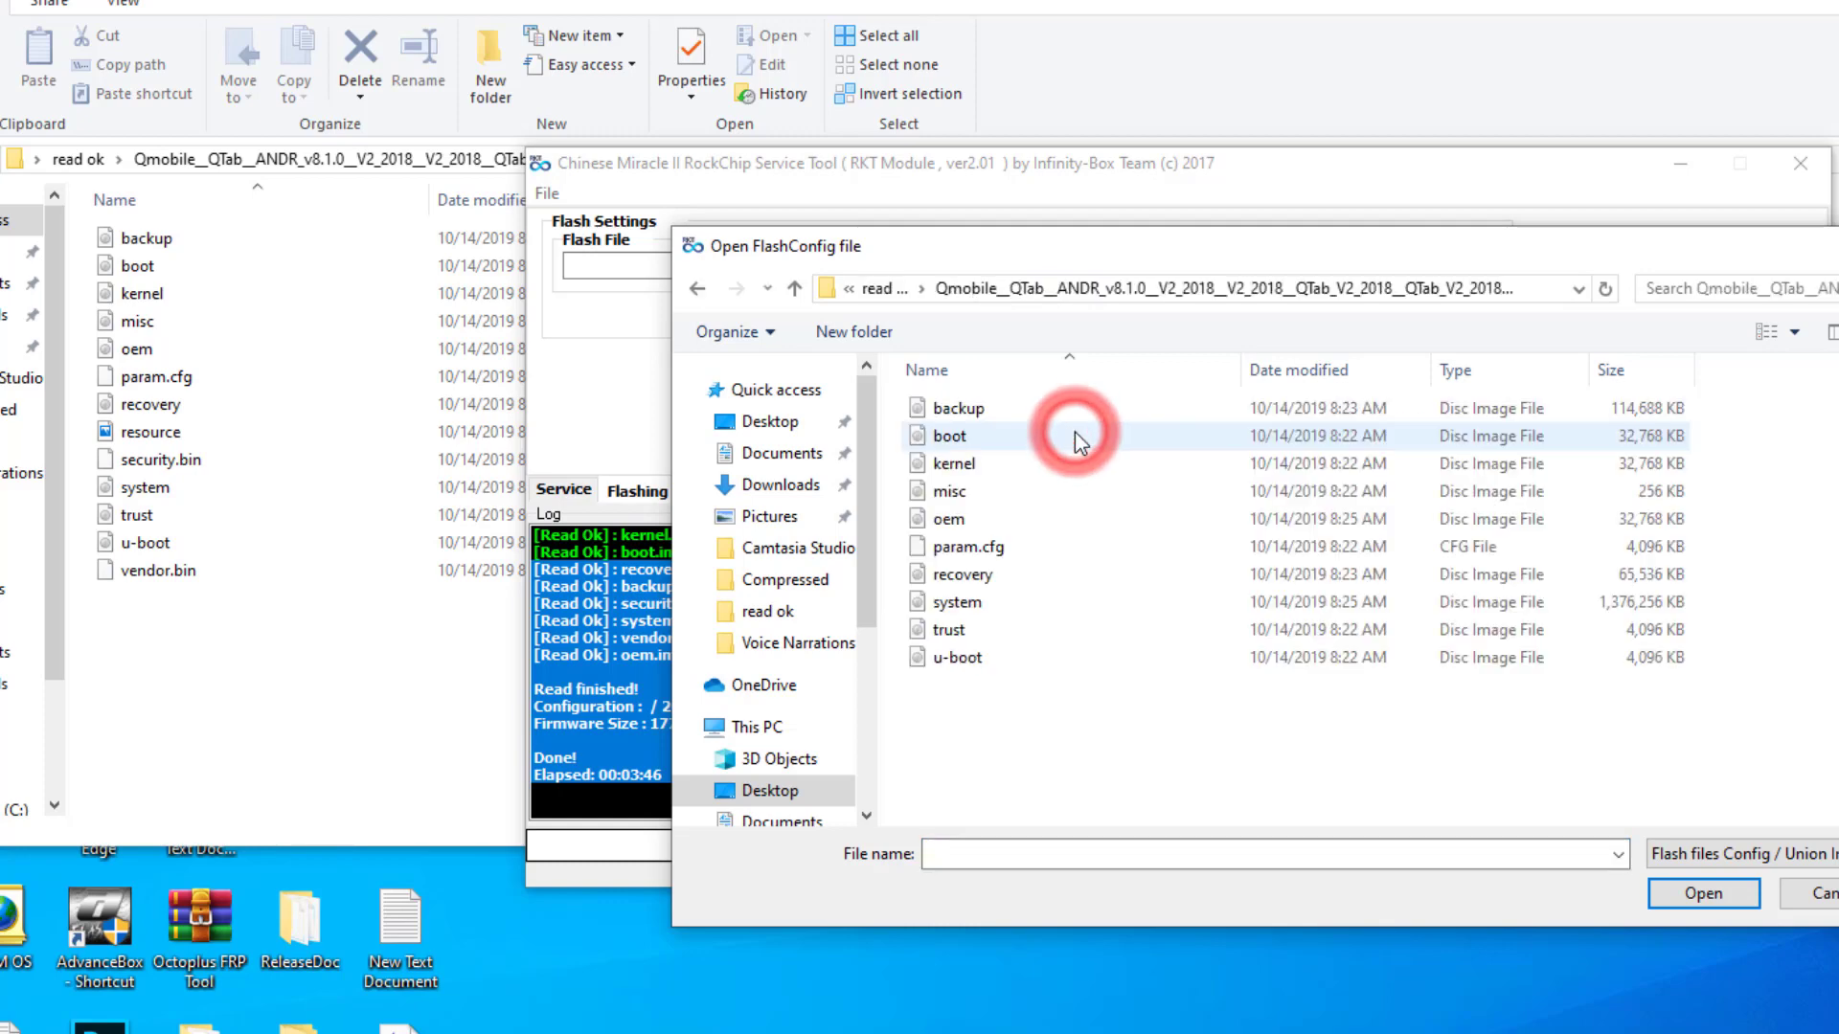
left_click(1092, 549)
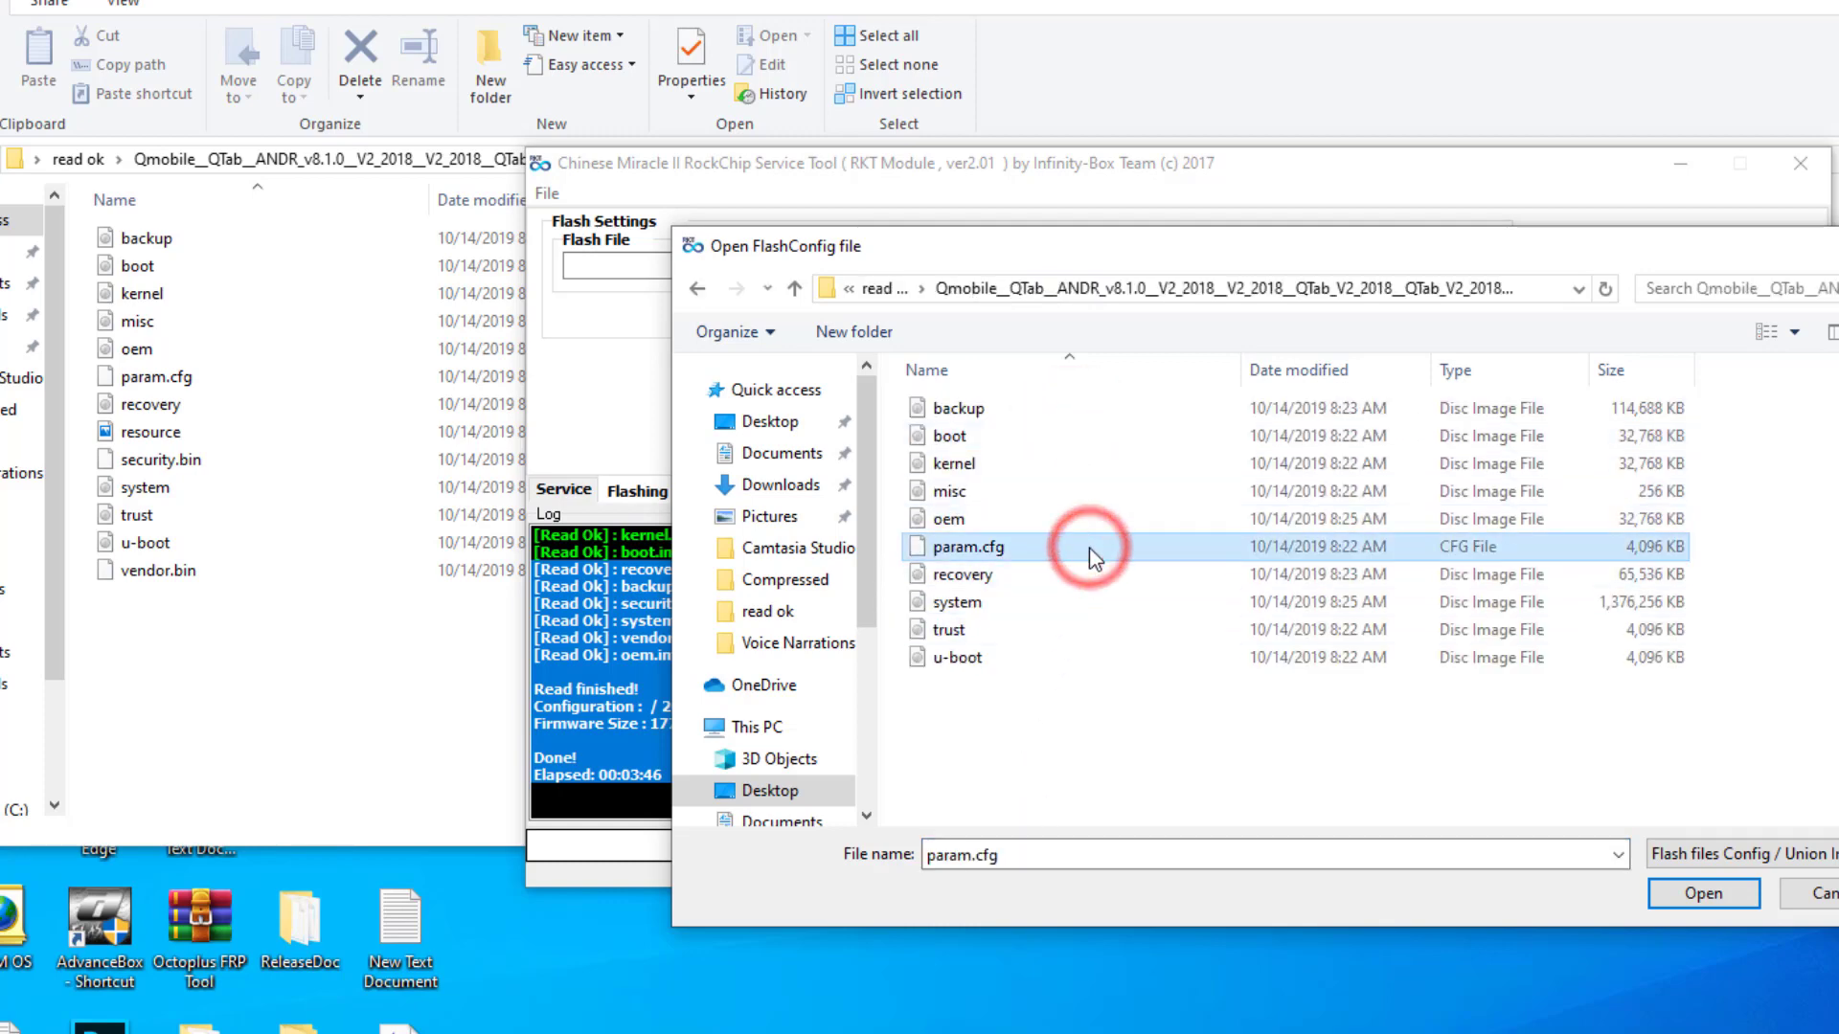
double_click(1092, 554)
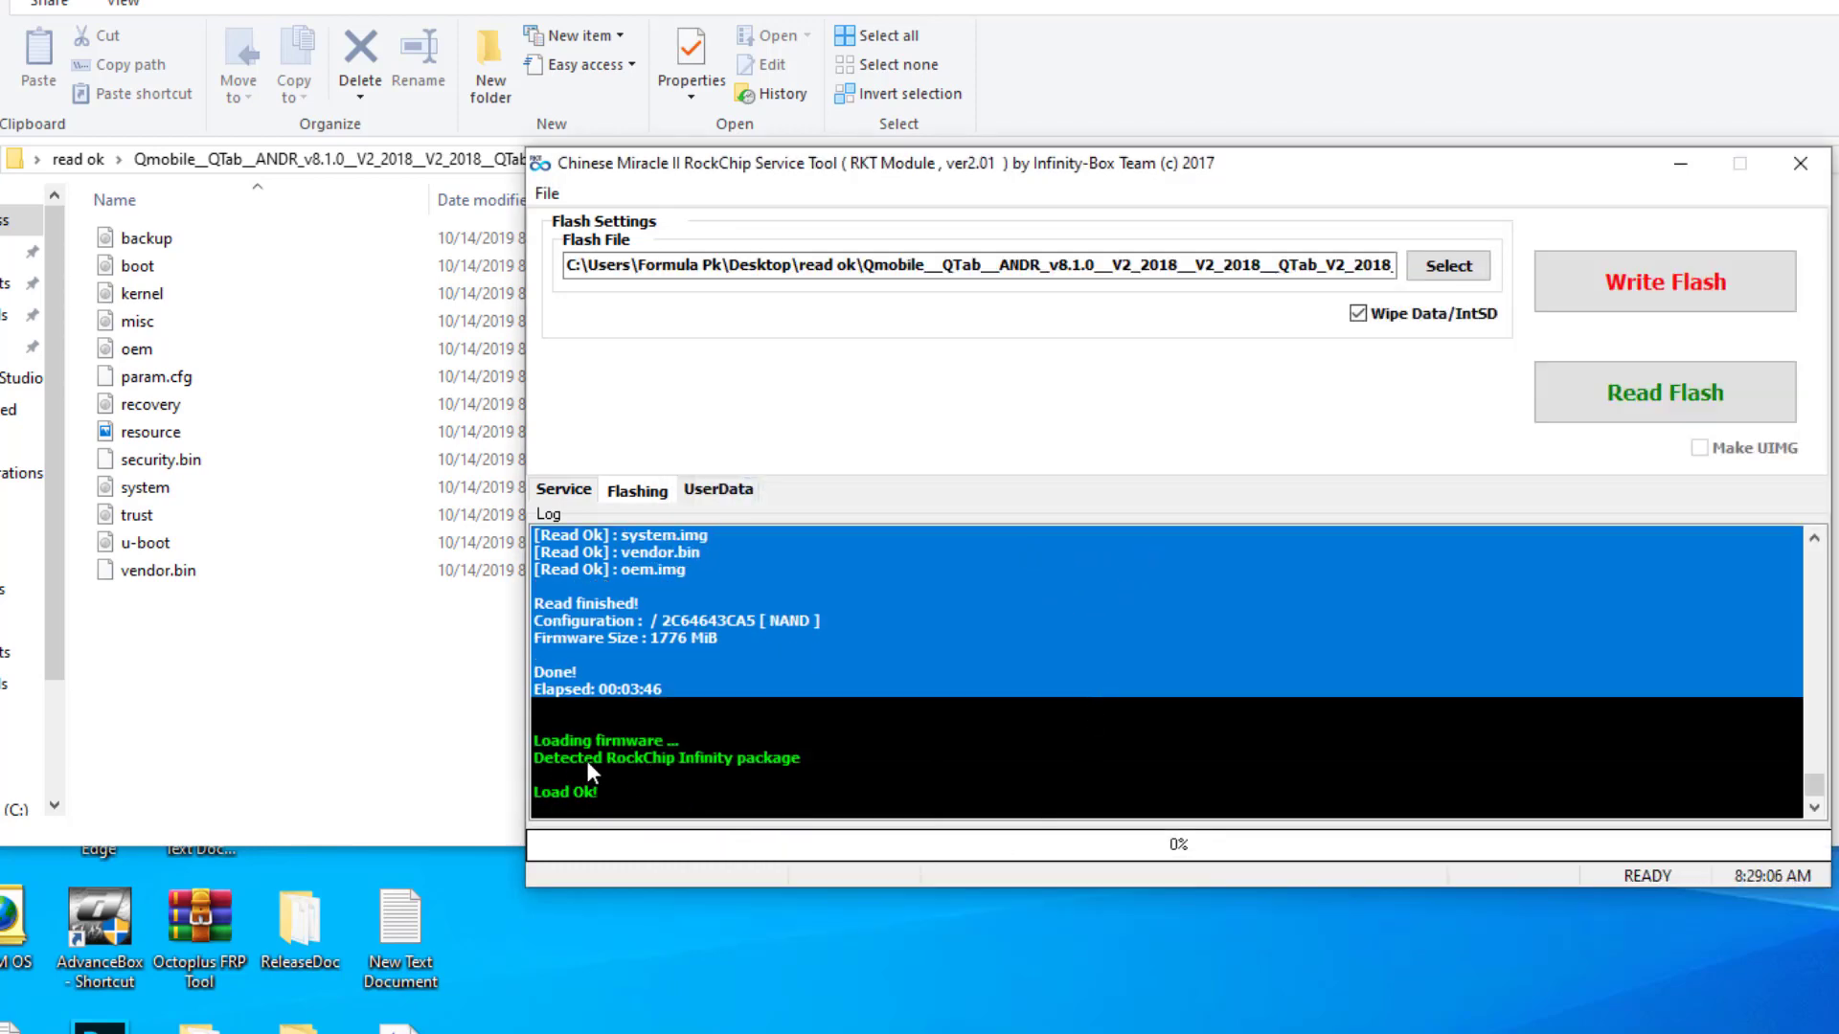
left_click_drag(709, 737, 706, 823)
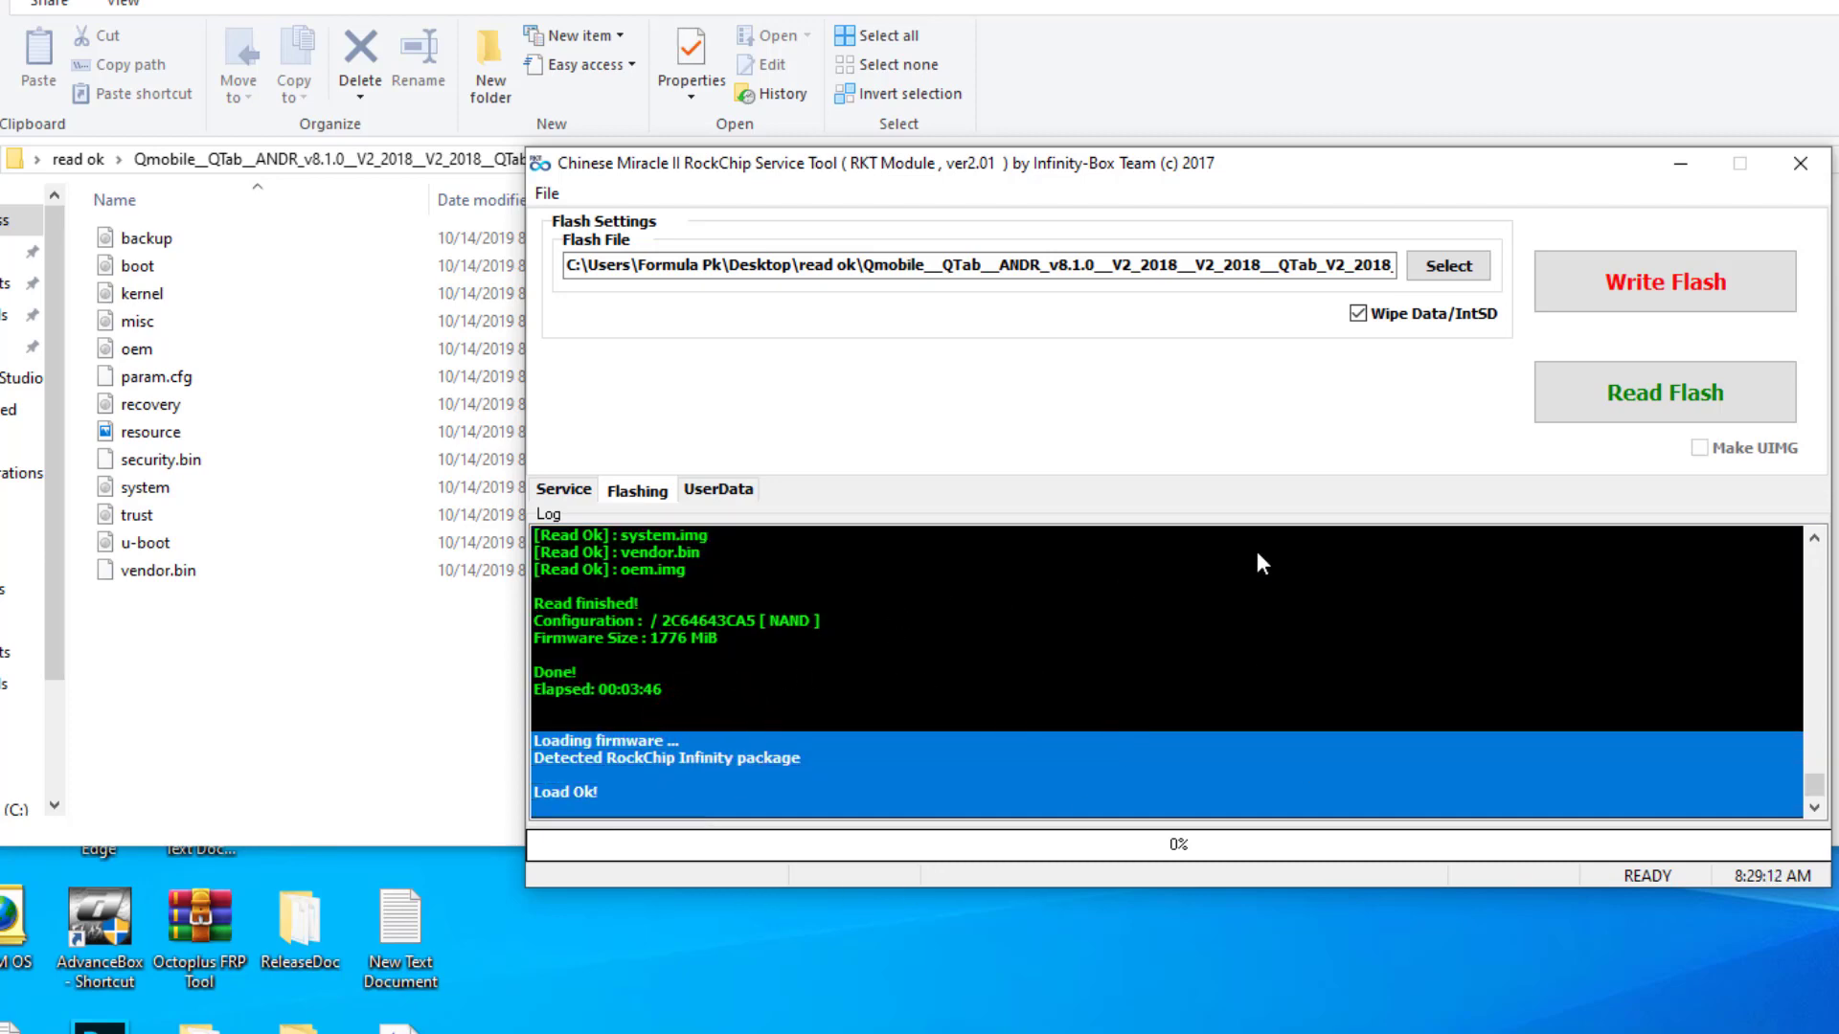
left_click(1658, 285)
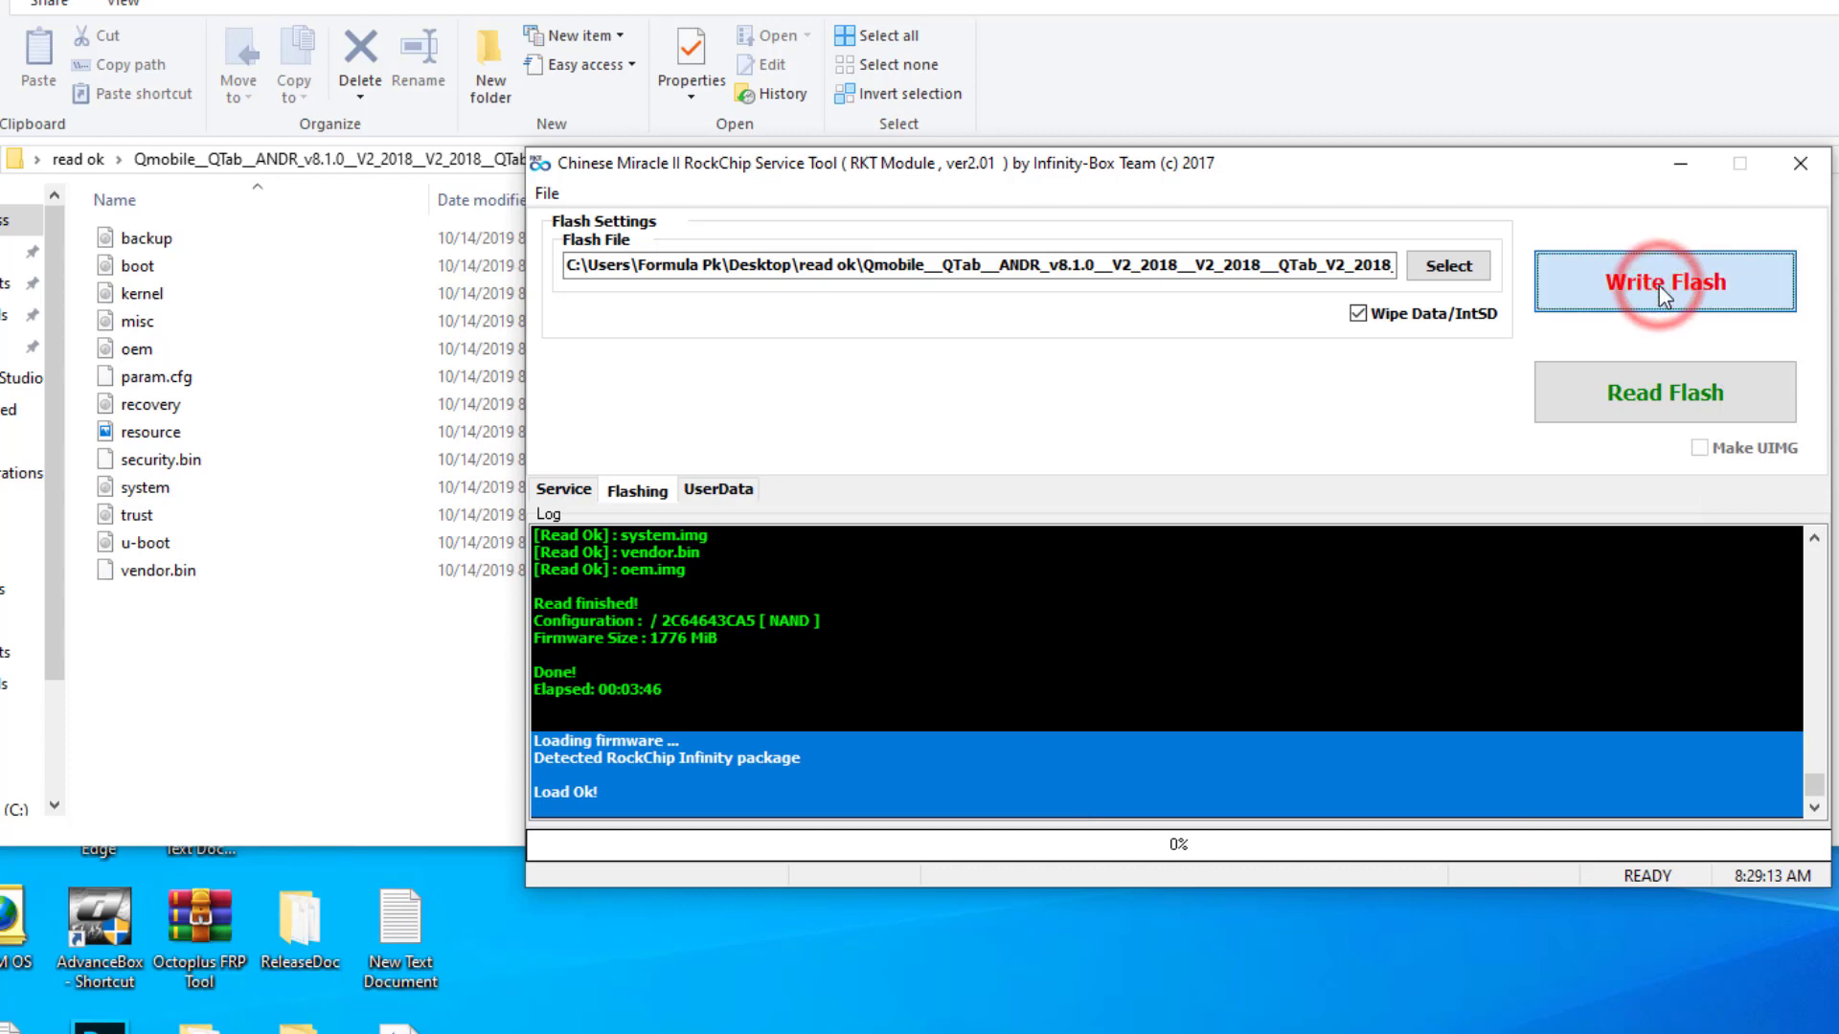